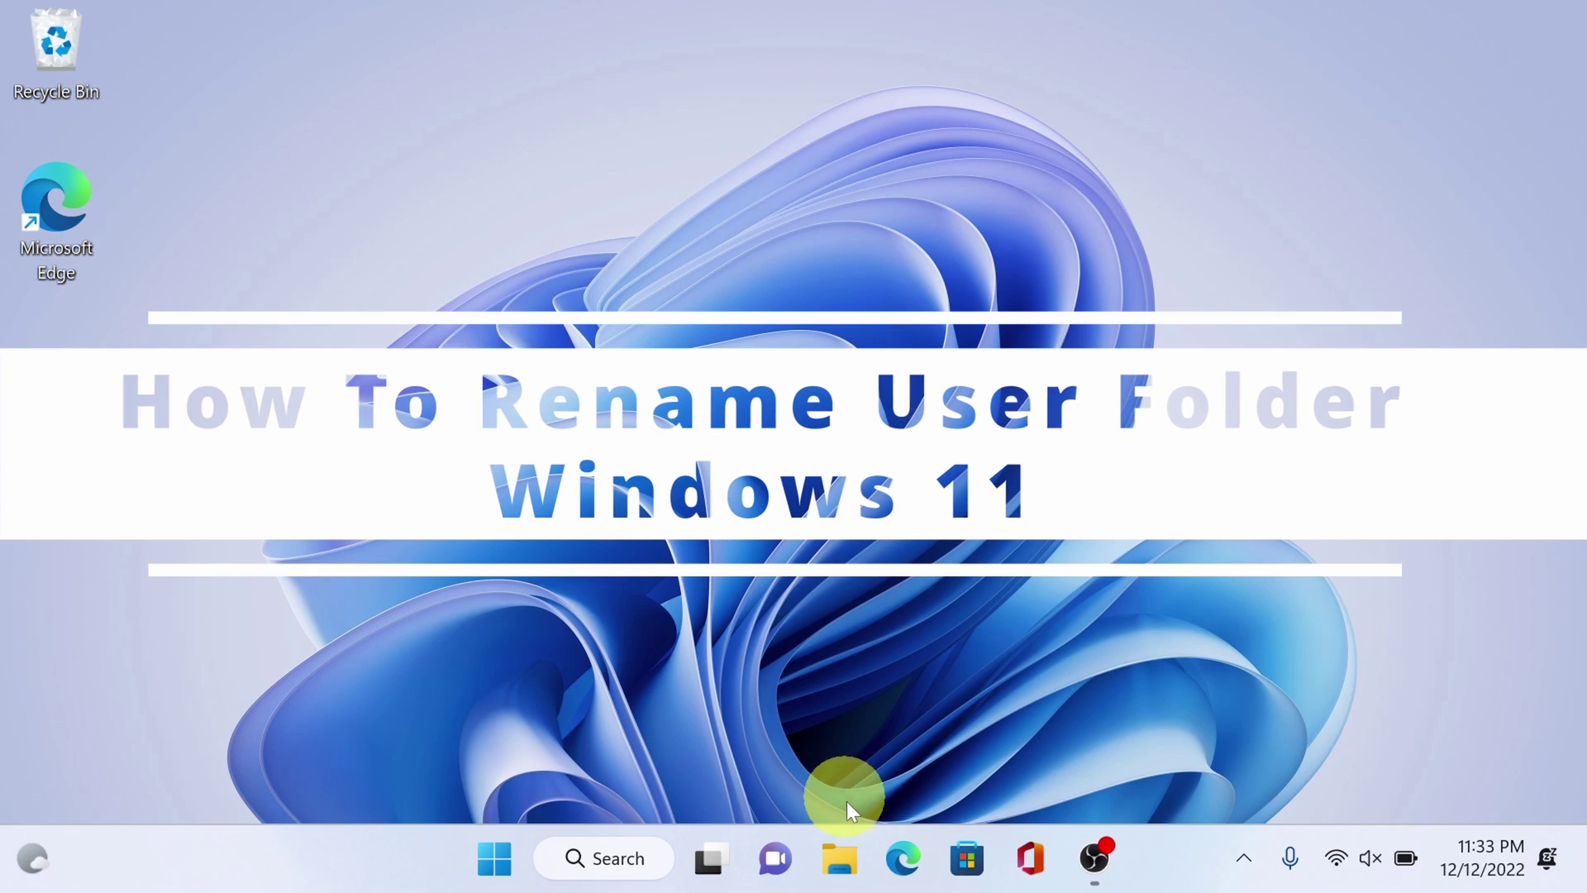
# - Browse in File Explorer through This PC to C:\Users and select the johnd folder
pyautogui.click(841, 857)
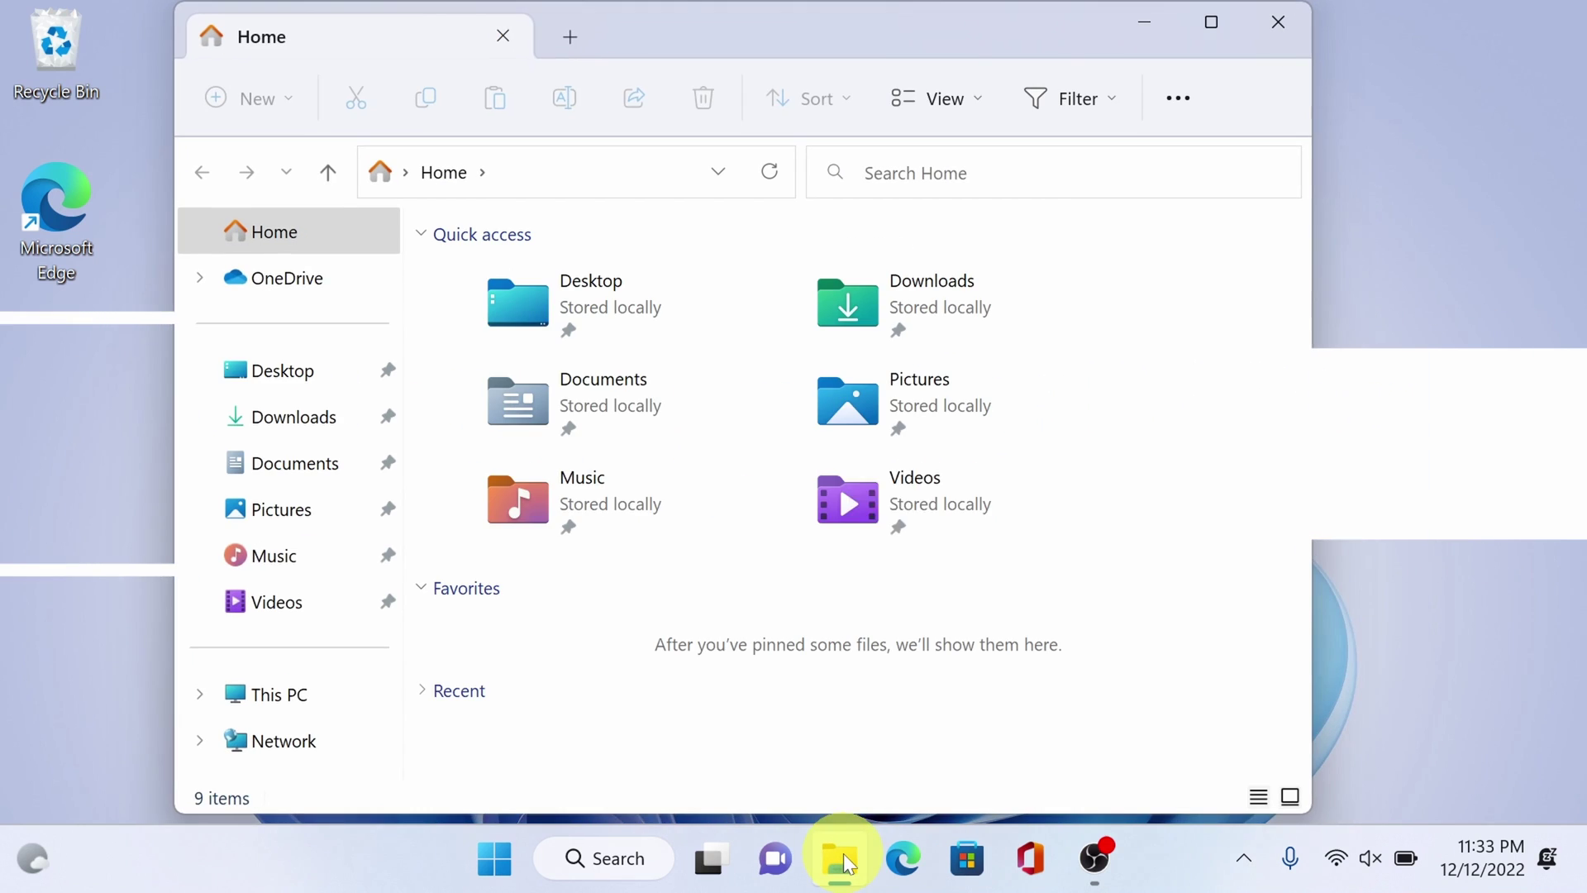
pyautogui.click(541, 171)
pyautogui.click(289, 698)
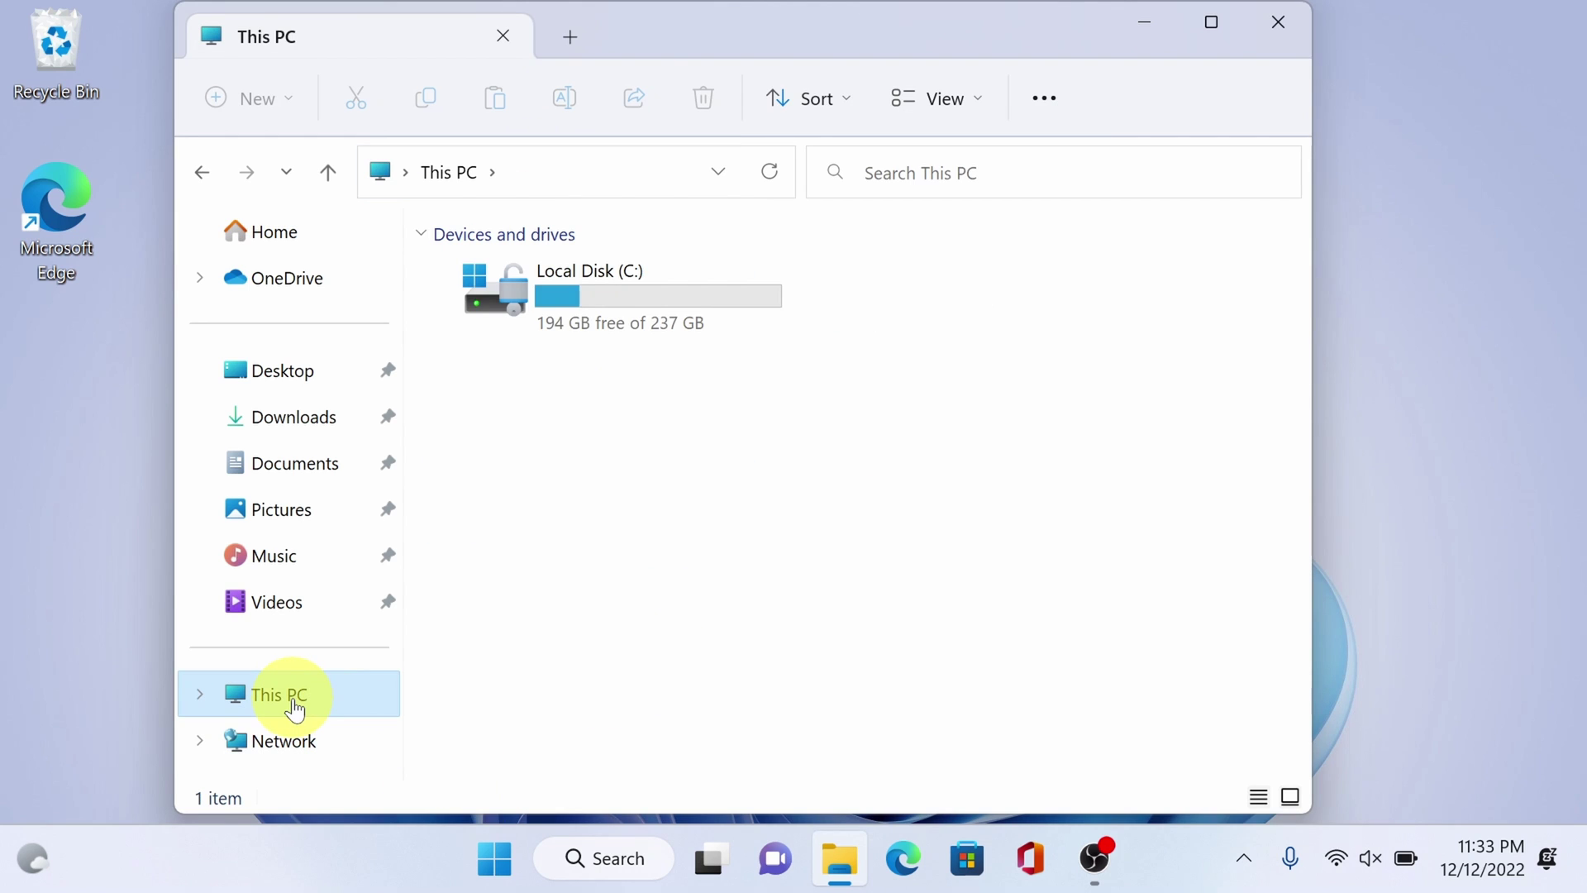
pyautogui.doubleClick(701, 295)
pyautogui.doubleClick(666, 367)
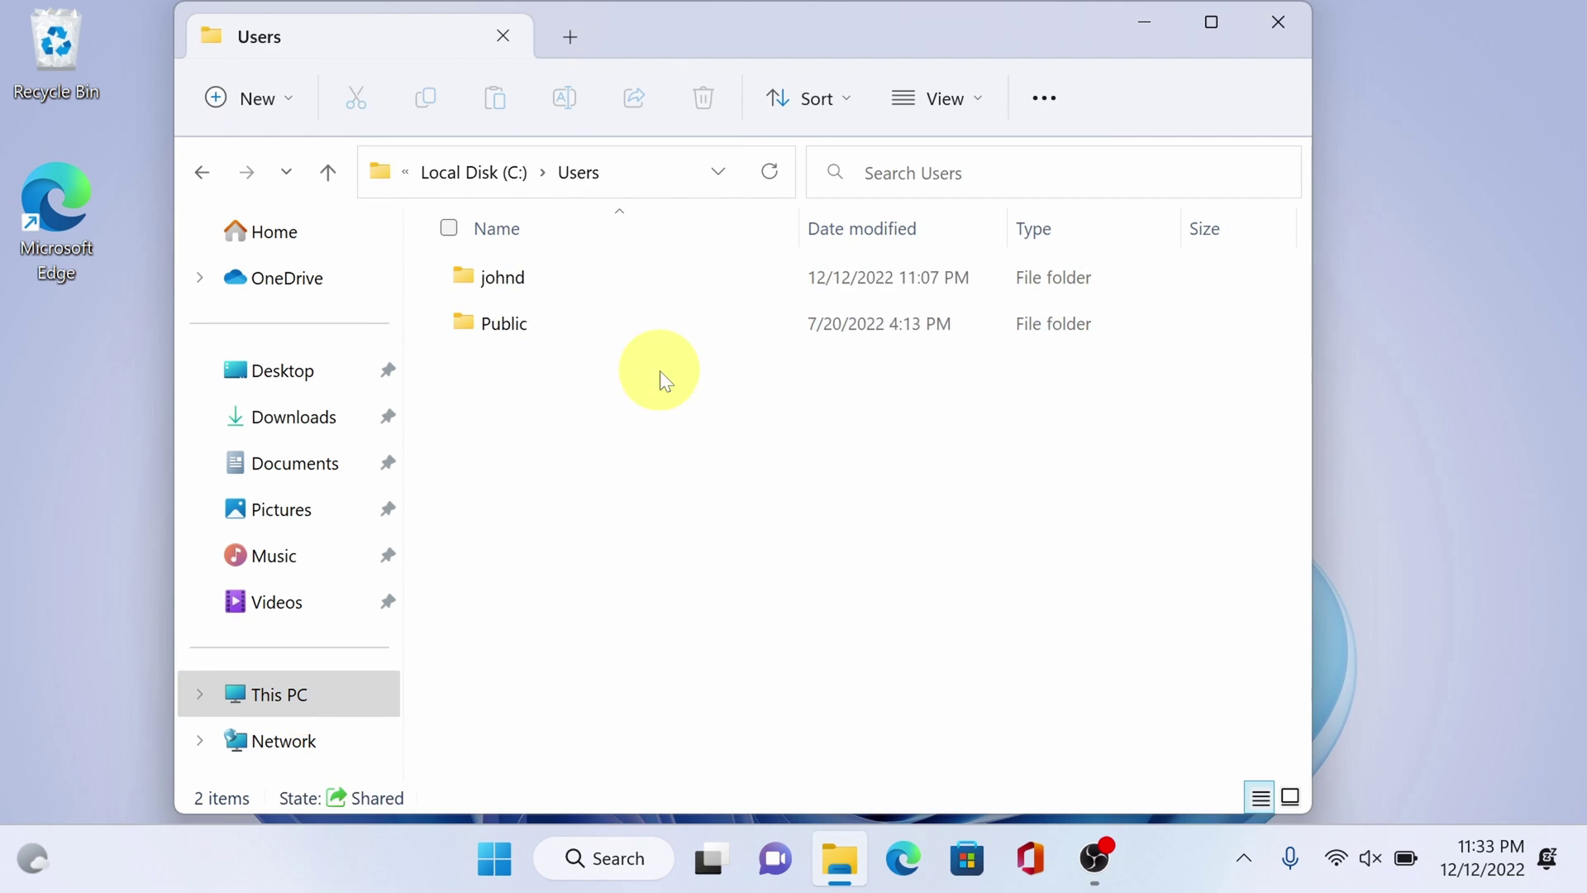
pyautogui.click(649, 285)
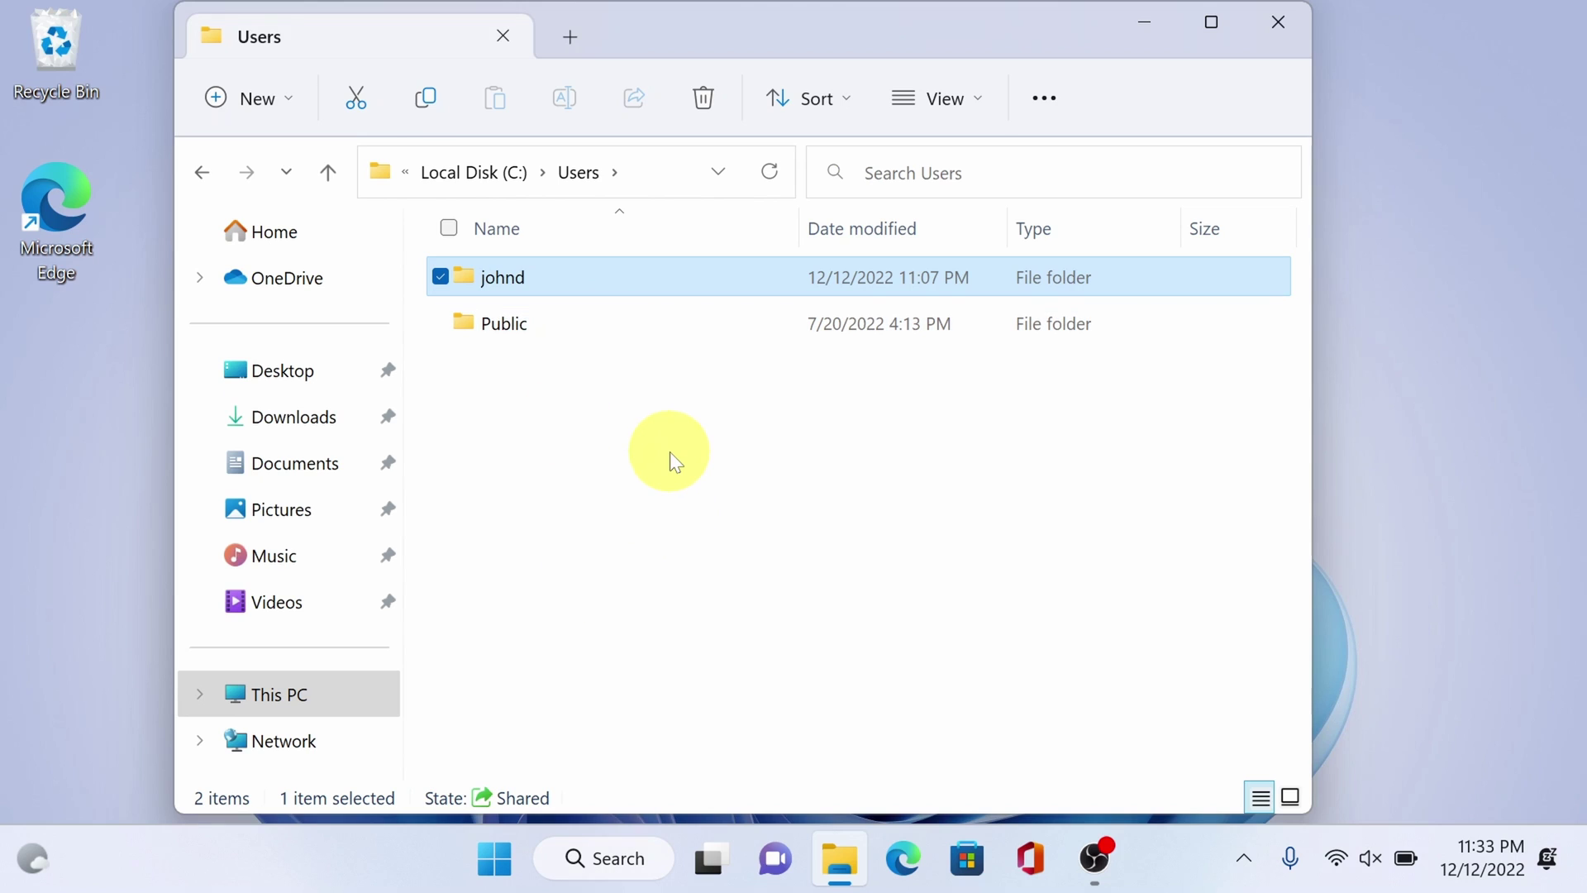
# - Check the johnd folder's context menu, dismiss it, and close File Explorer
pyautogui.rightClick(572, 275)
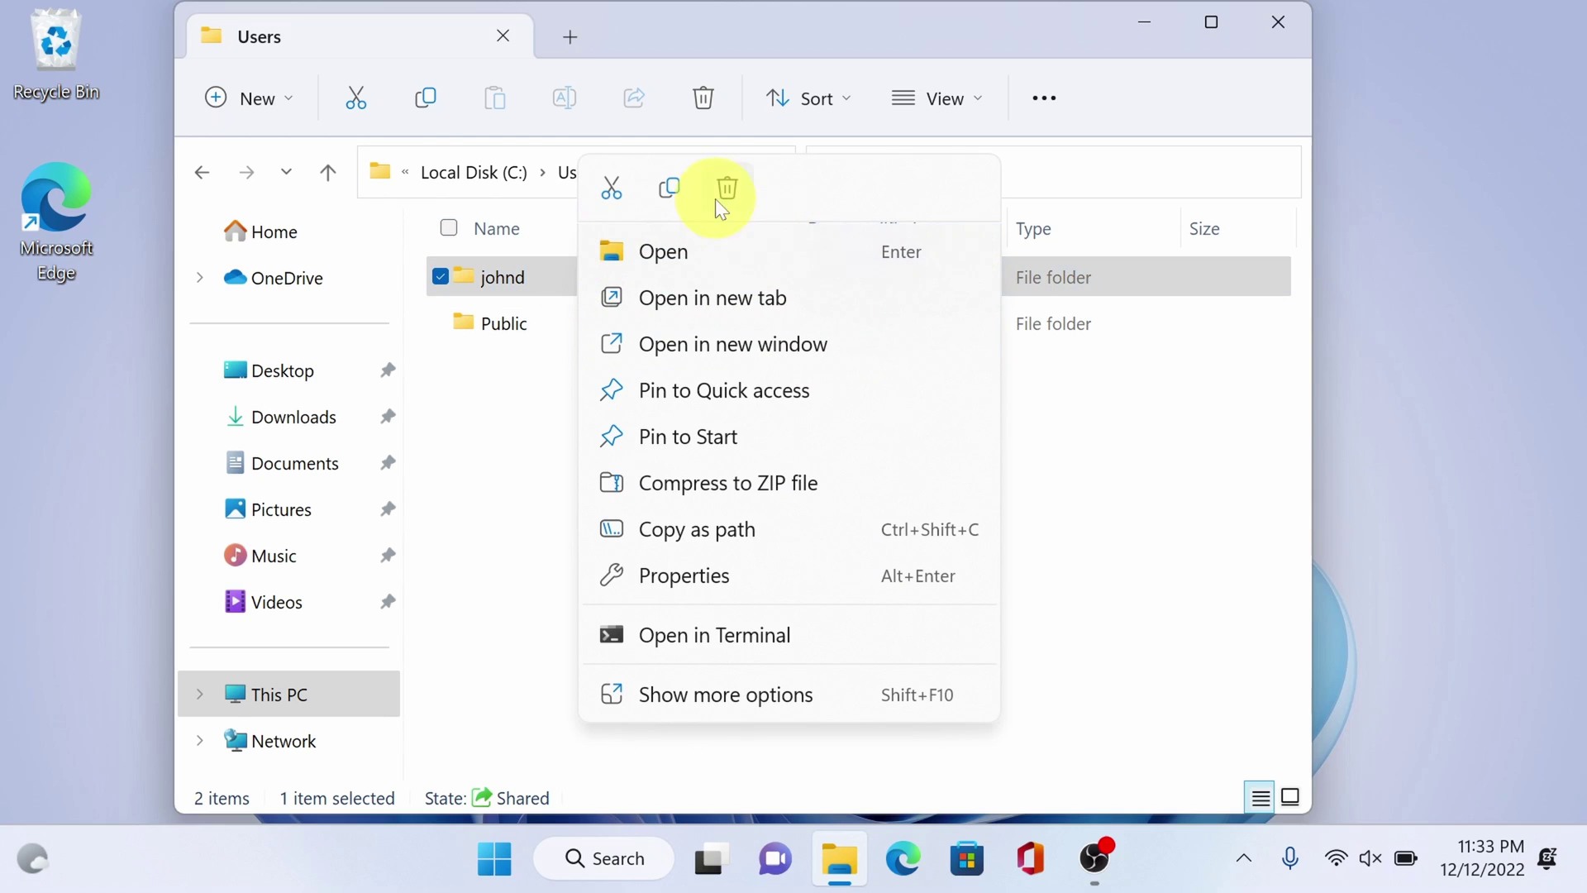
pyautogui.click(529, 429)
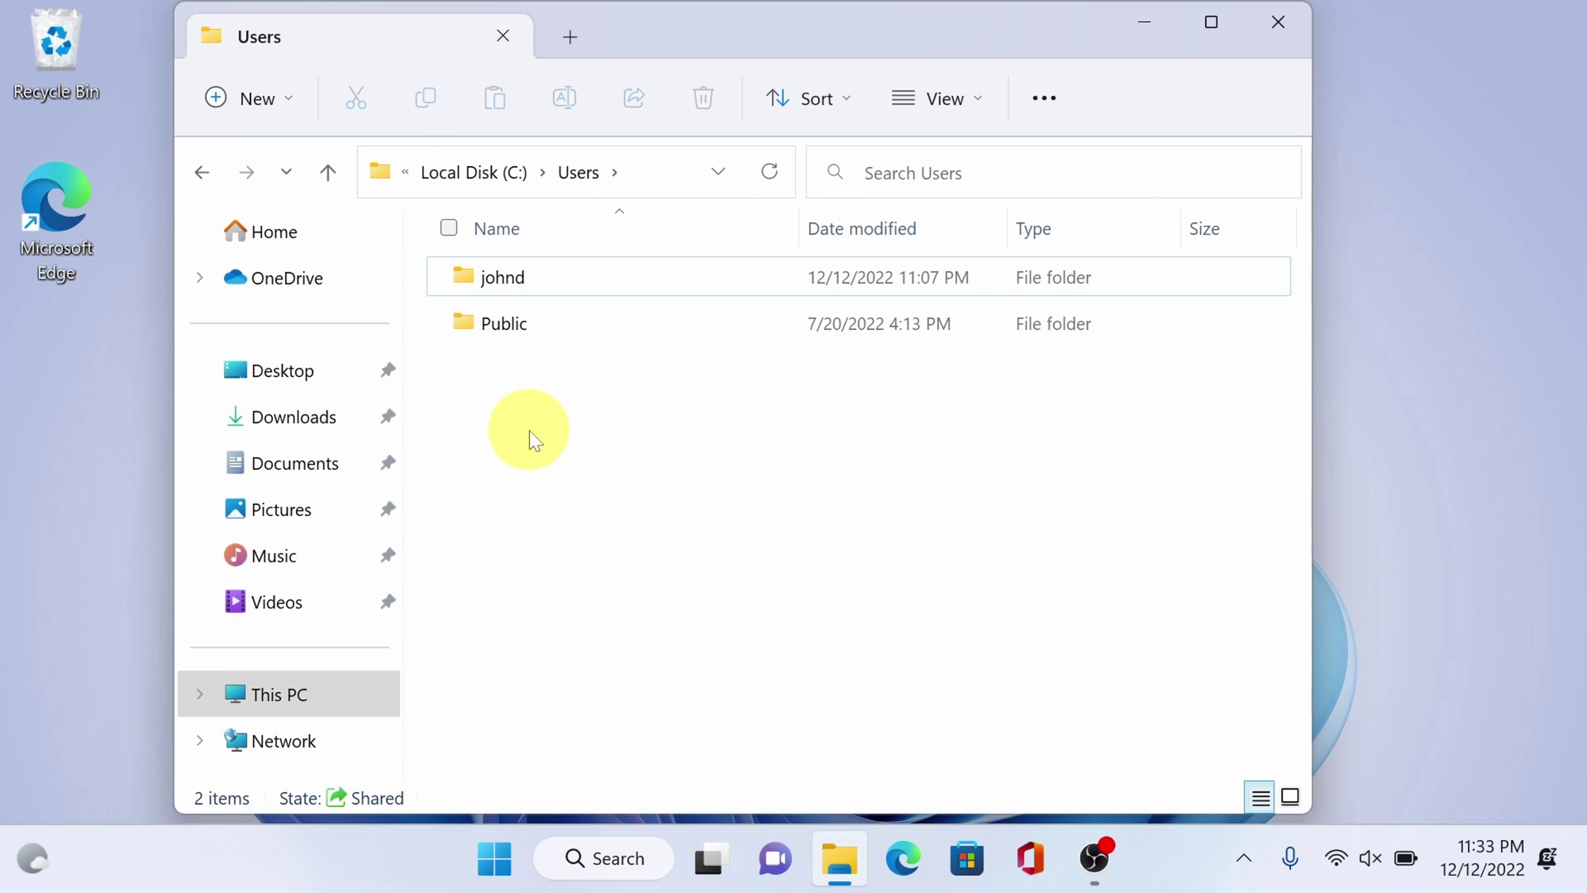
pyautogui.click(1280, 29)
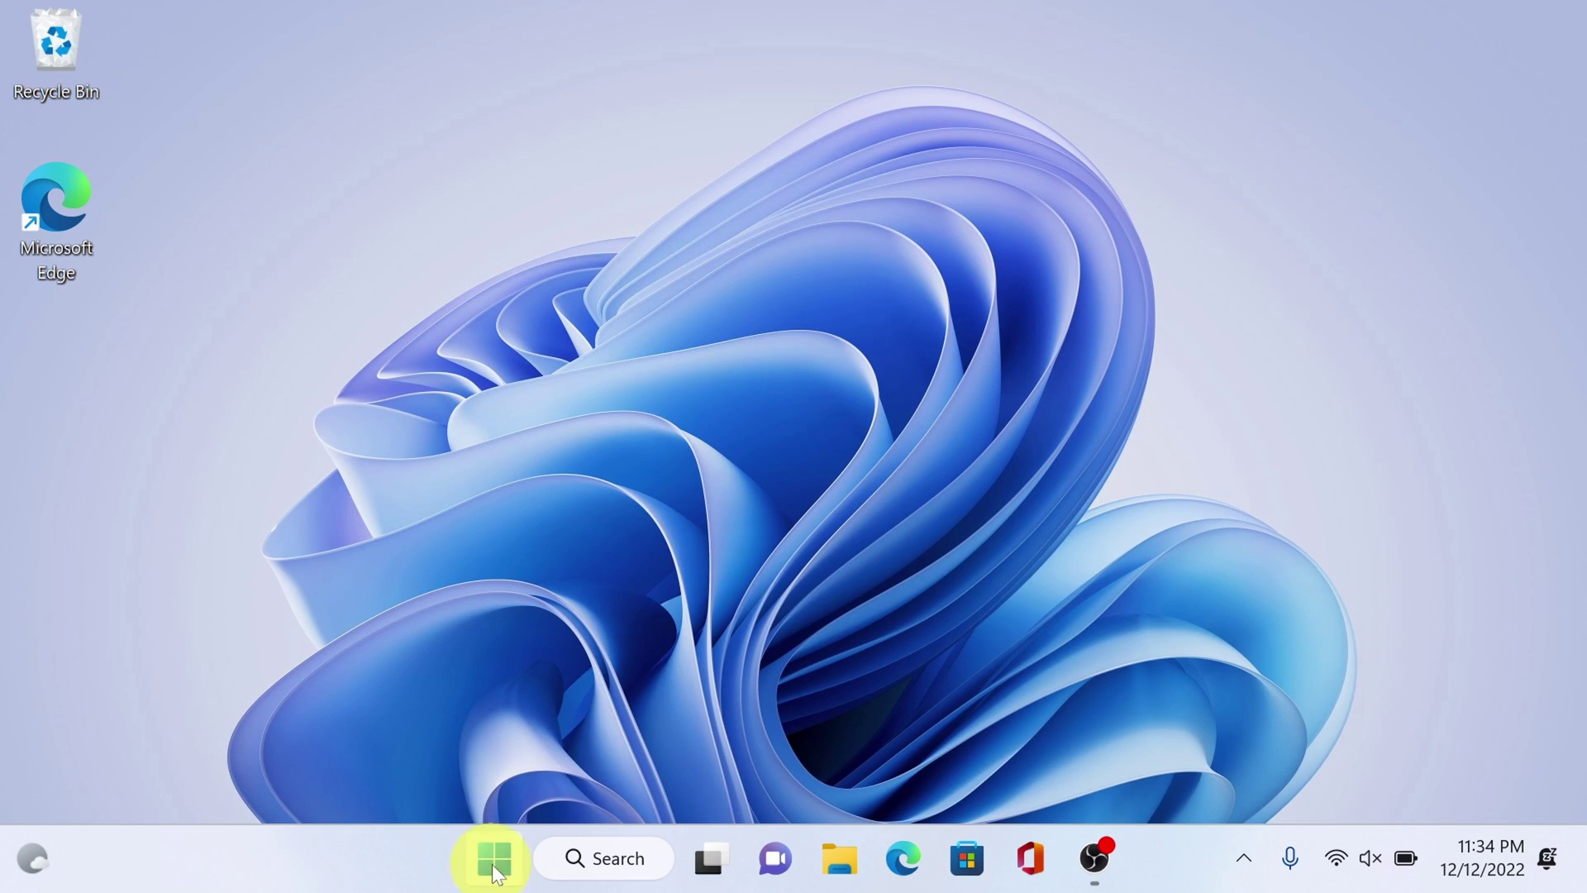
# - Launch Settings from Start, maximize it, and go to Accounts › Other users
pyautogui.click(492, 865)
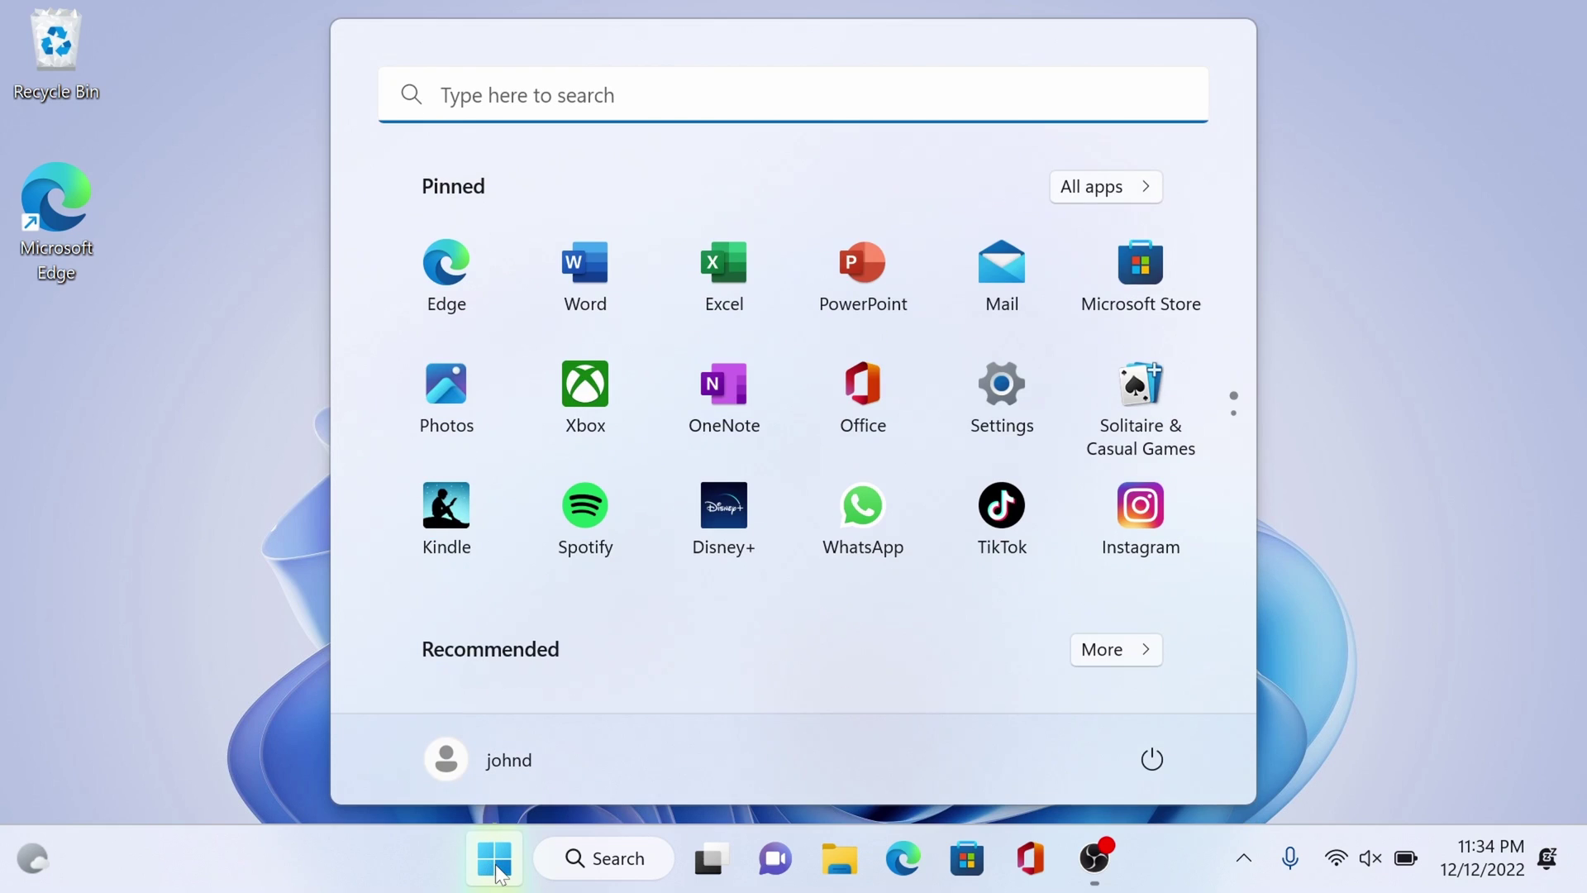
pyautogui.click(1013, 388)
pyautogui.click(707, 71)
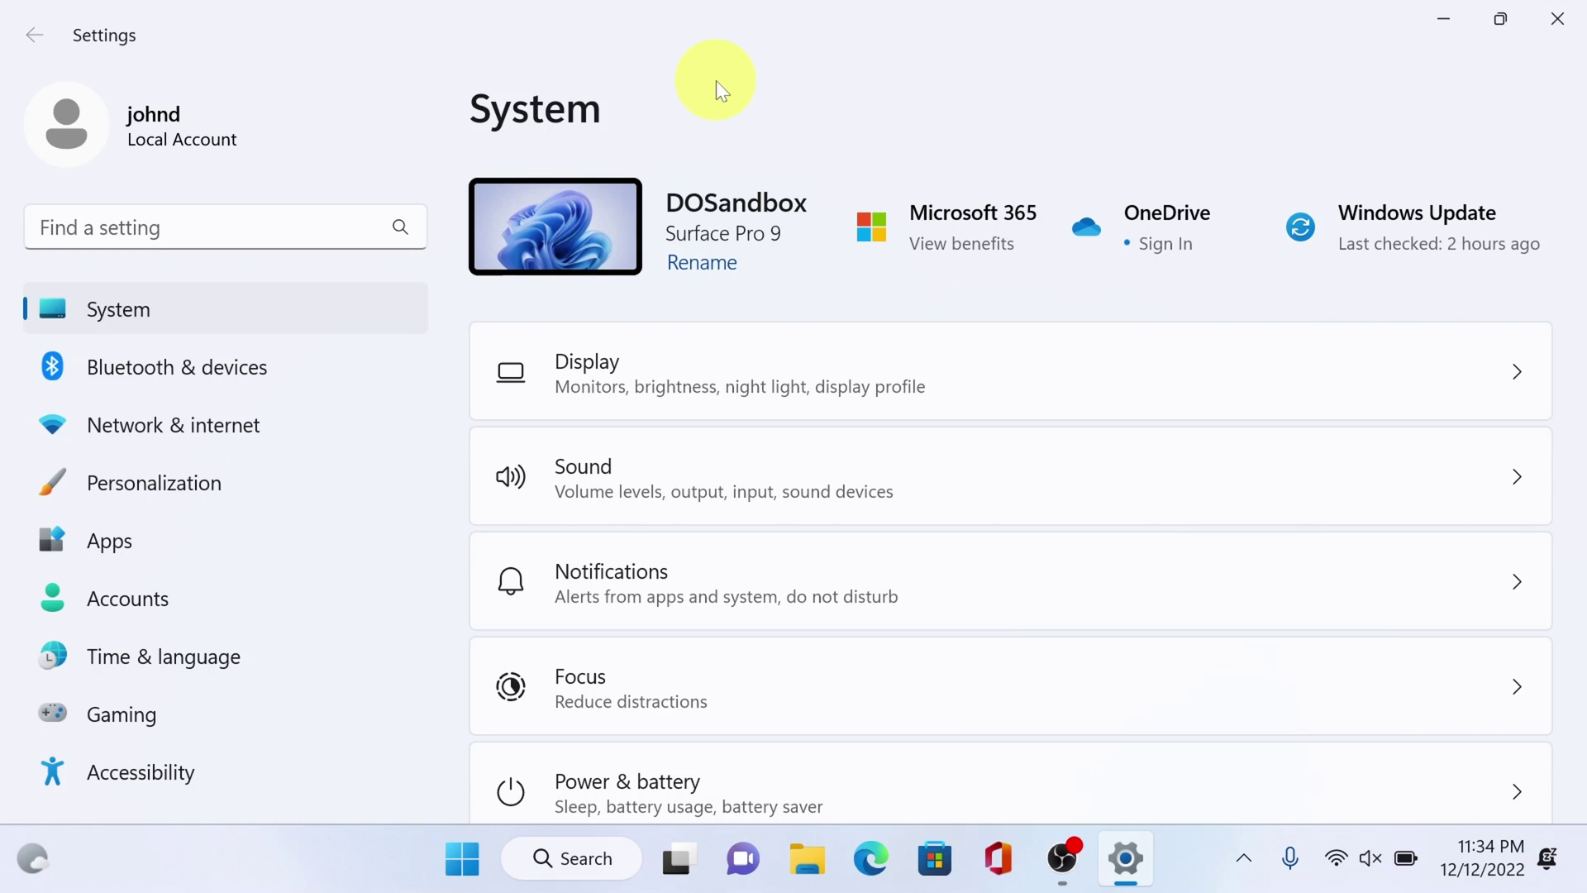
pyautogui.click(211, 589)
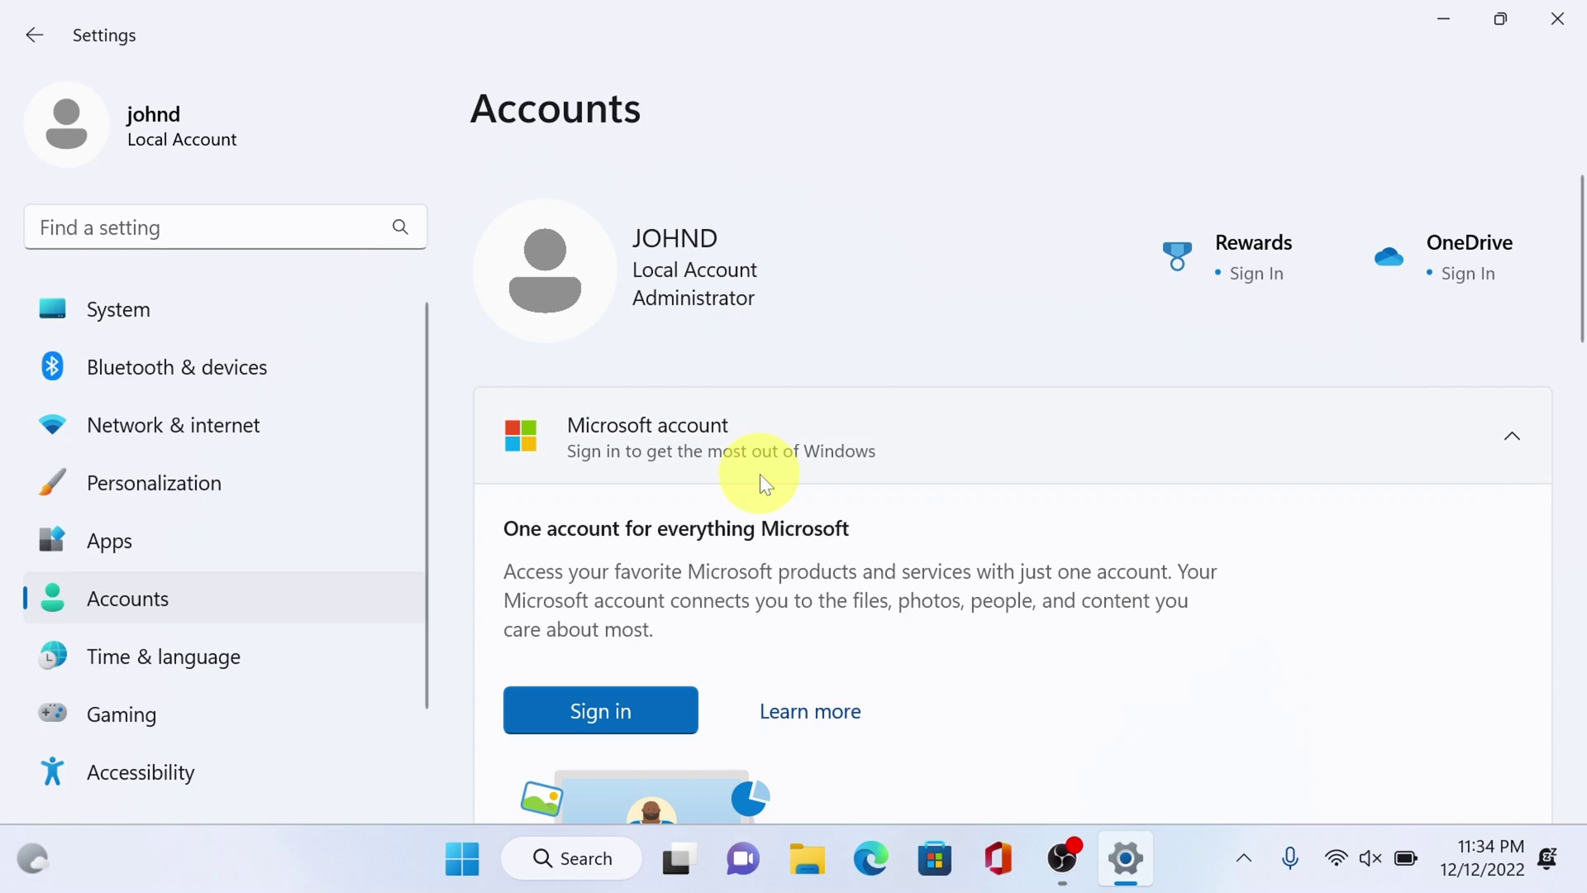
pyautogui.scroll(-6, 726, 504)
pyautogui.scroll(-8, 692, 550)
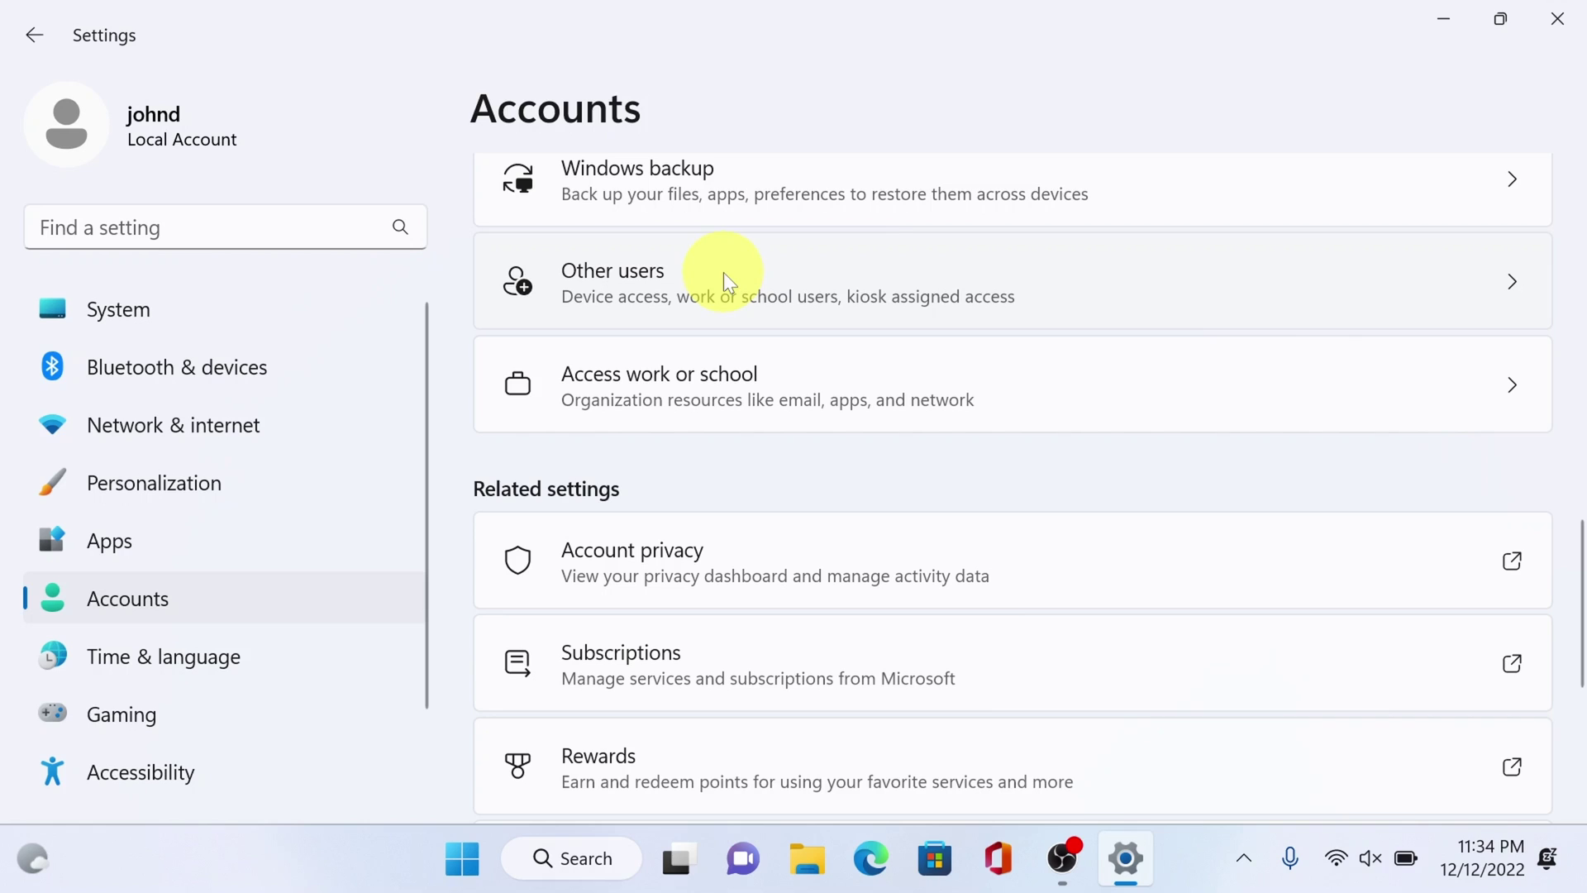
pyautogui.click(882, 274)
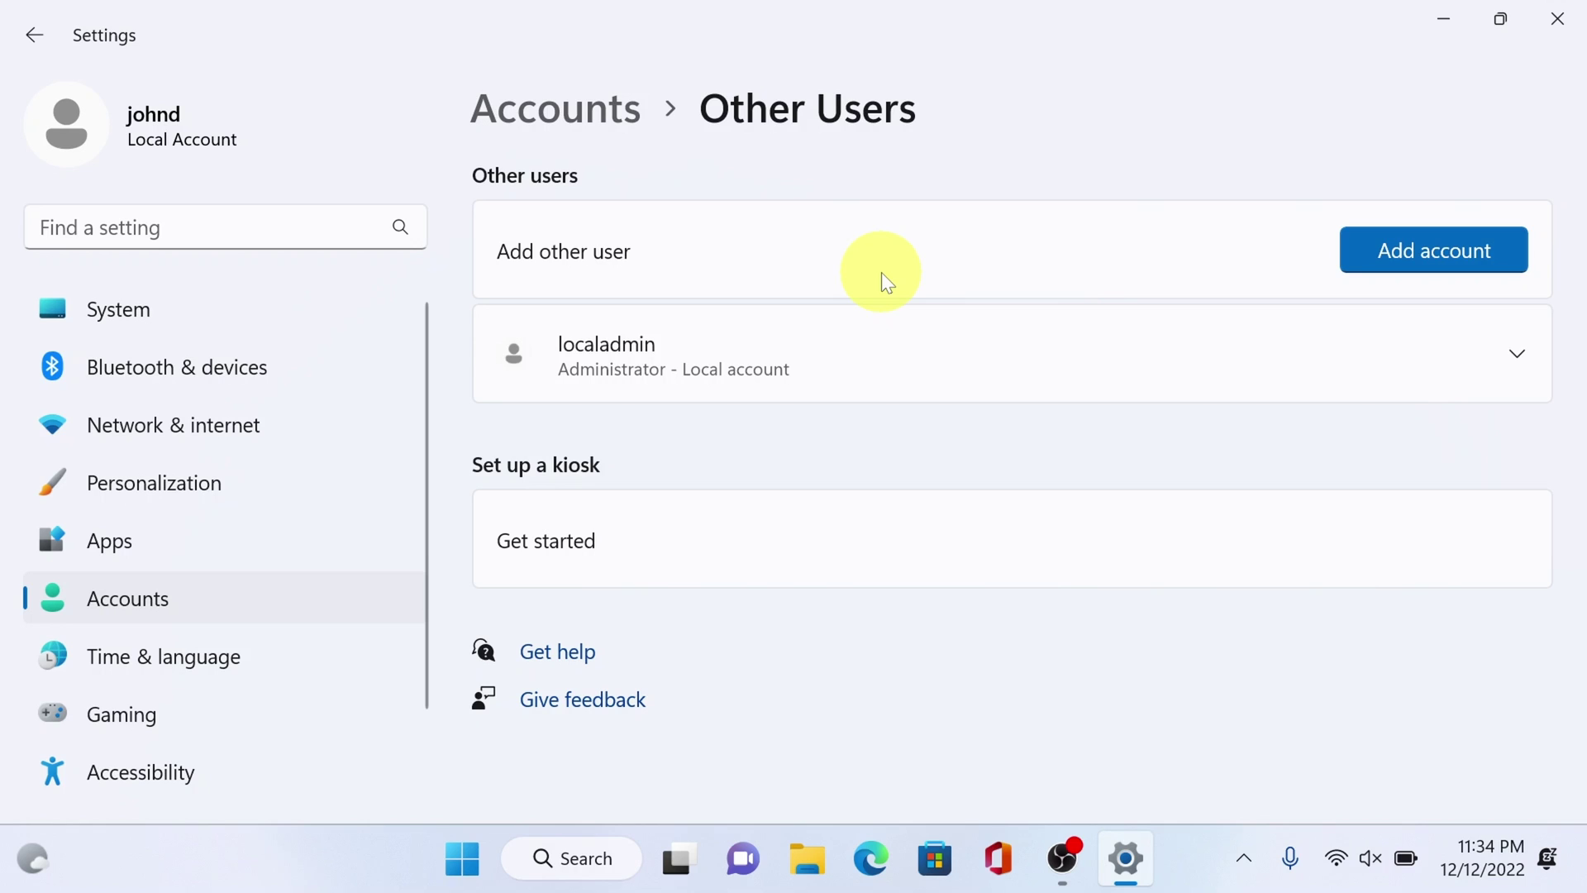
# - Add a local account without a Microsoft account, named admin, and enter its password
pyautogui.click(1396, 255)
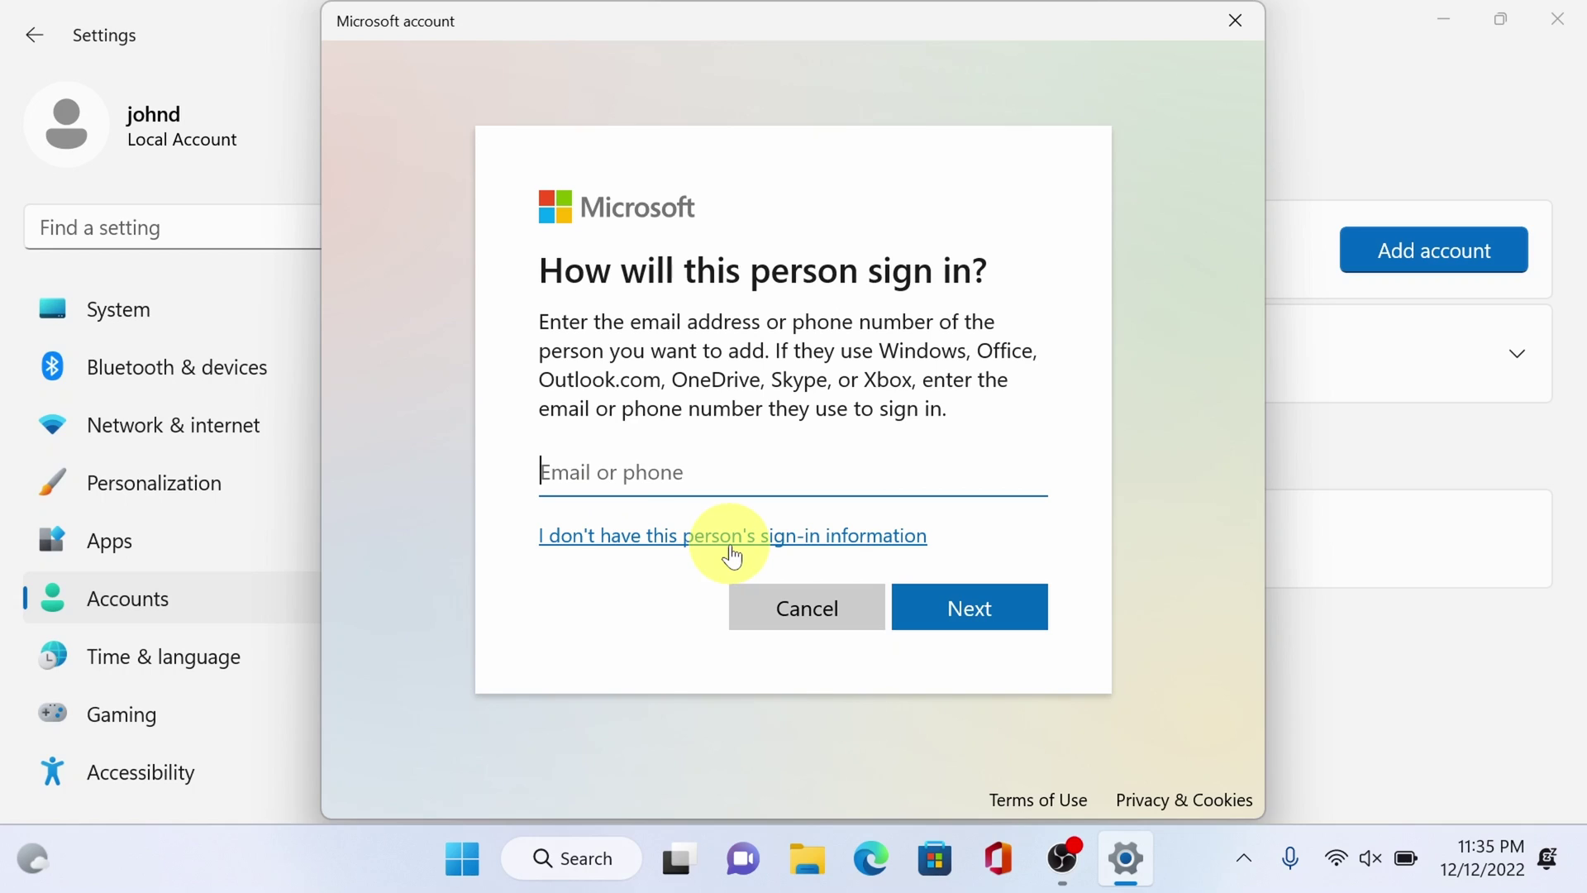
pyautogui.click(824, 536)
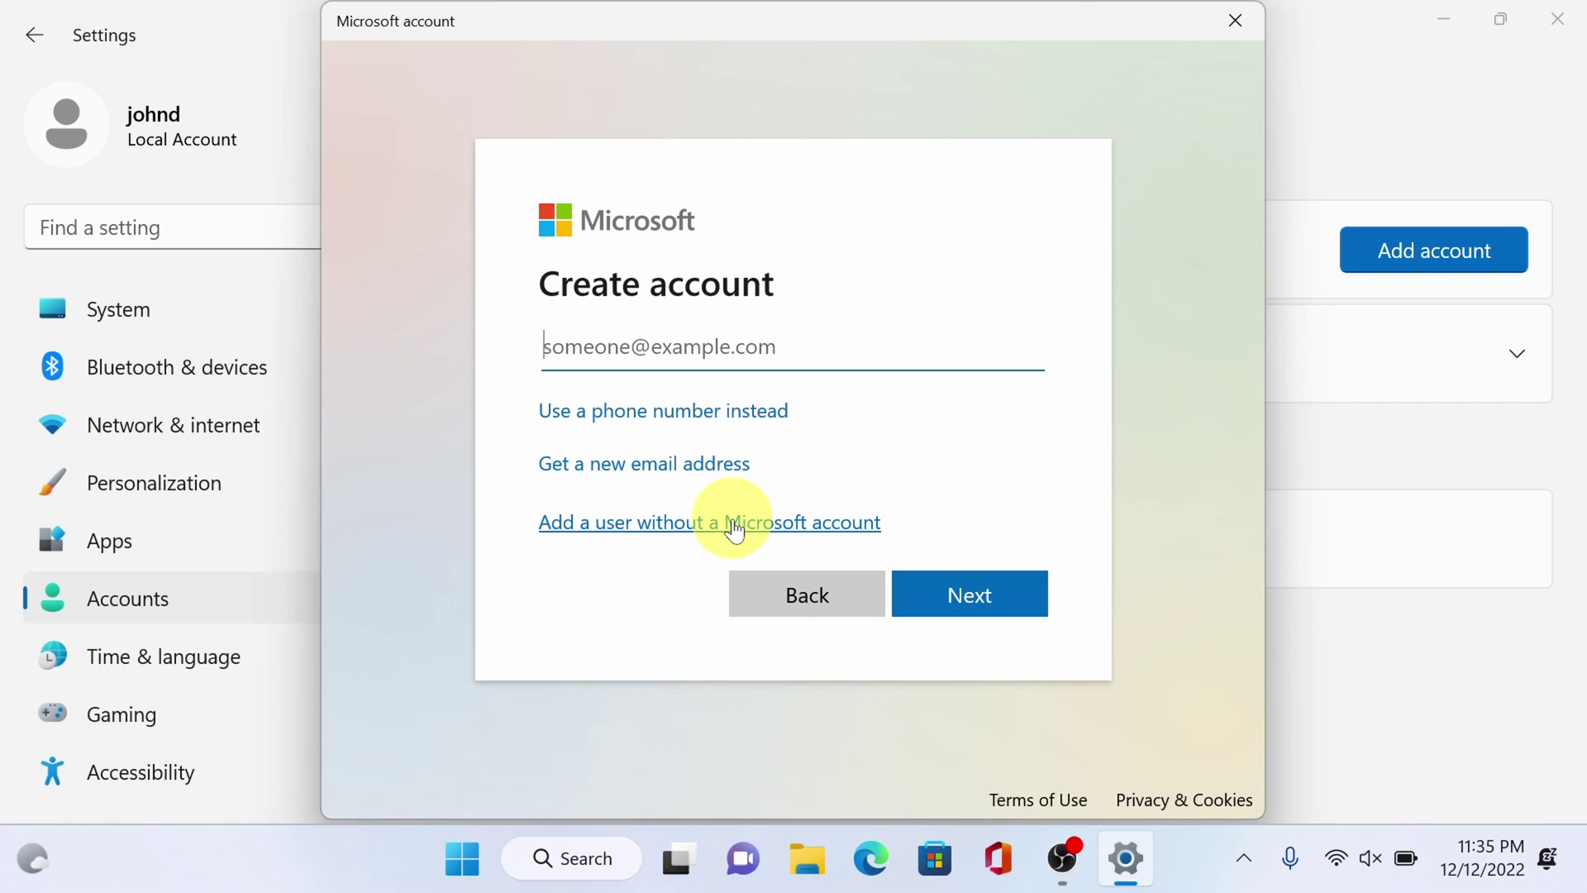
pyautogui.click(821, 523)
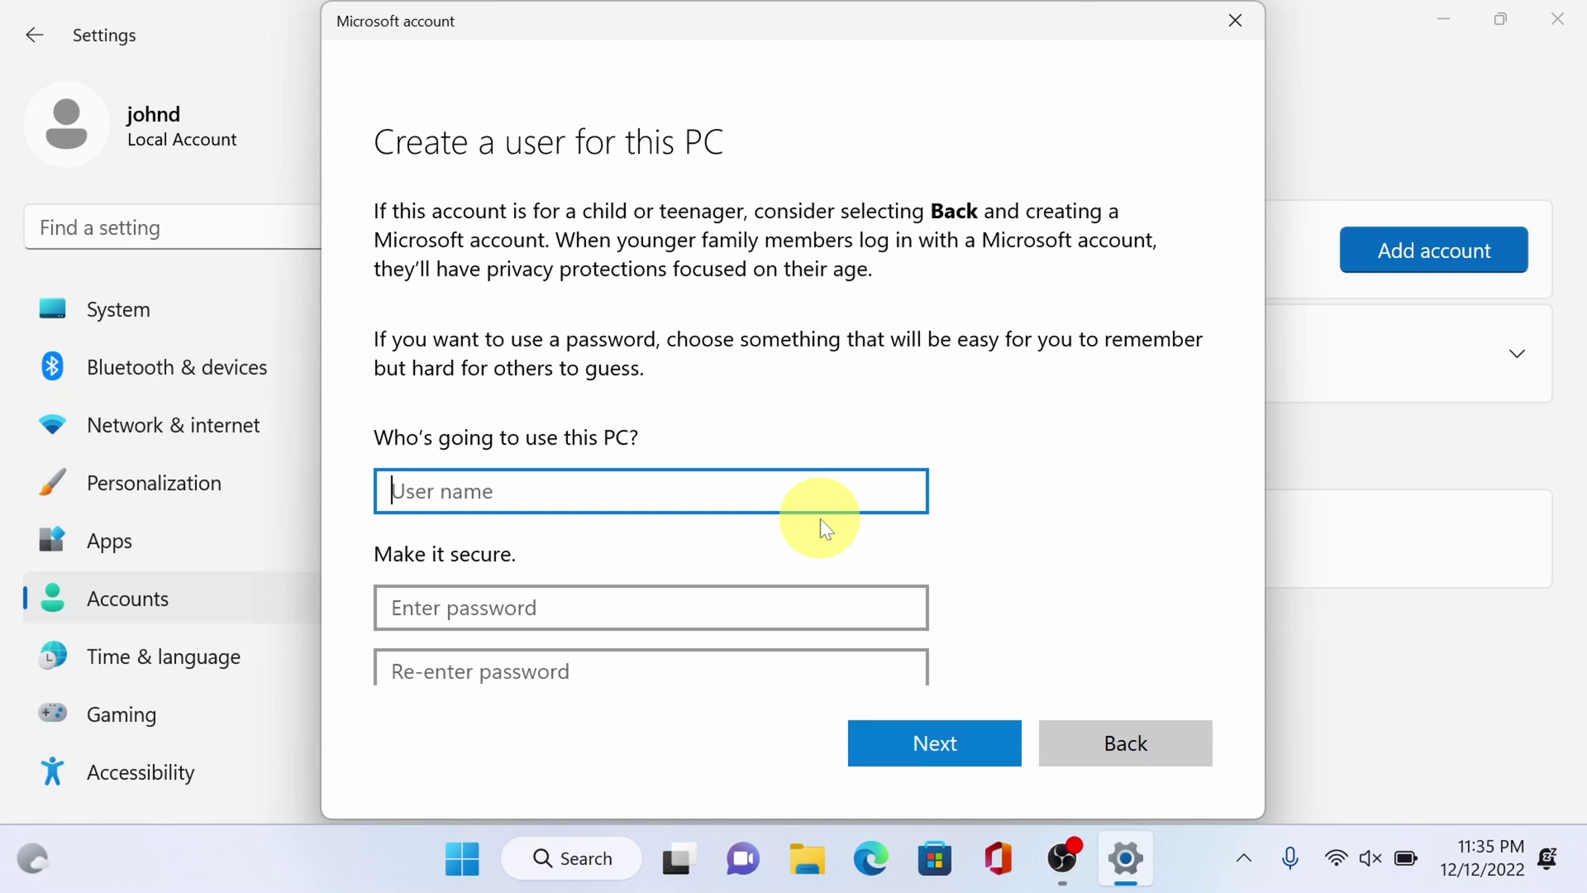
pyautogui.write('admin')
pyautogui.click(701, 609)
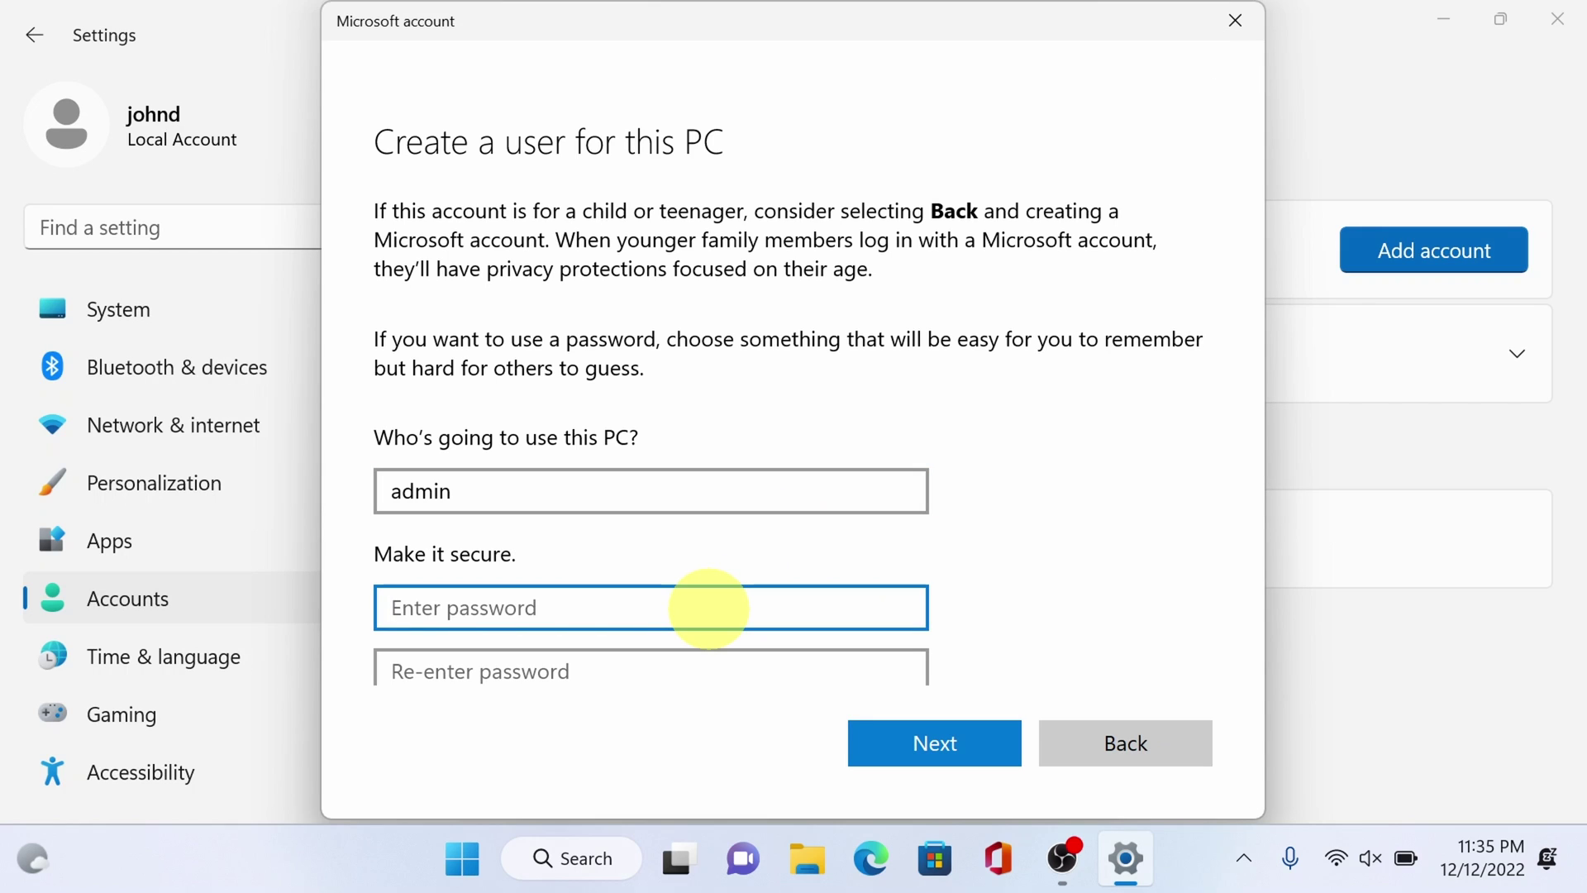
pyautogui.write('********')
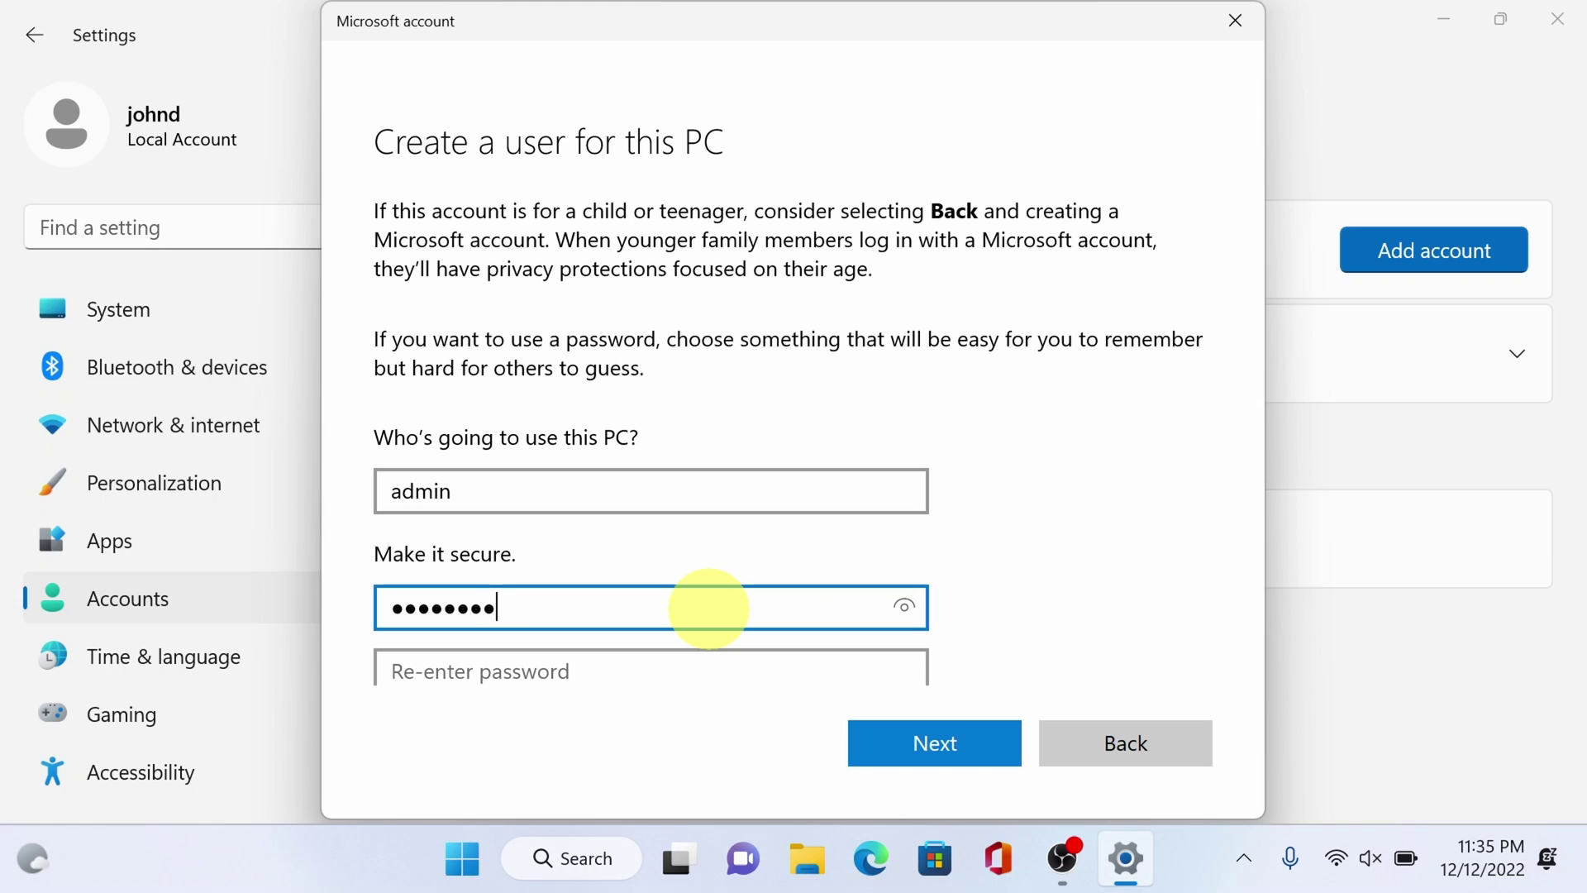
pyautogui.write('**')
pyautogui.scroll(-5, 709, 609)
pyautogui.click(444, 304)
pyautogui.write('**********')
pyautogui.scroll(-3, 1190, 371)
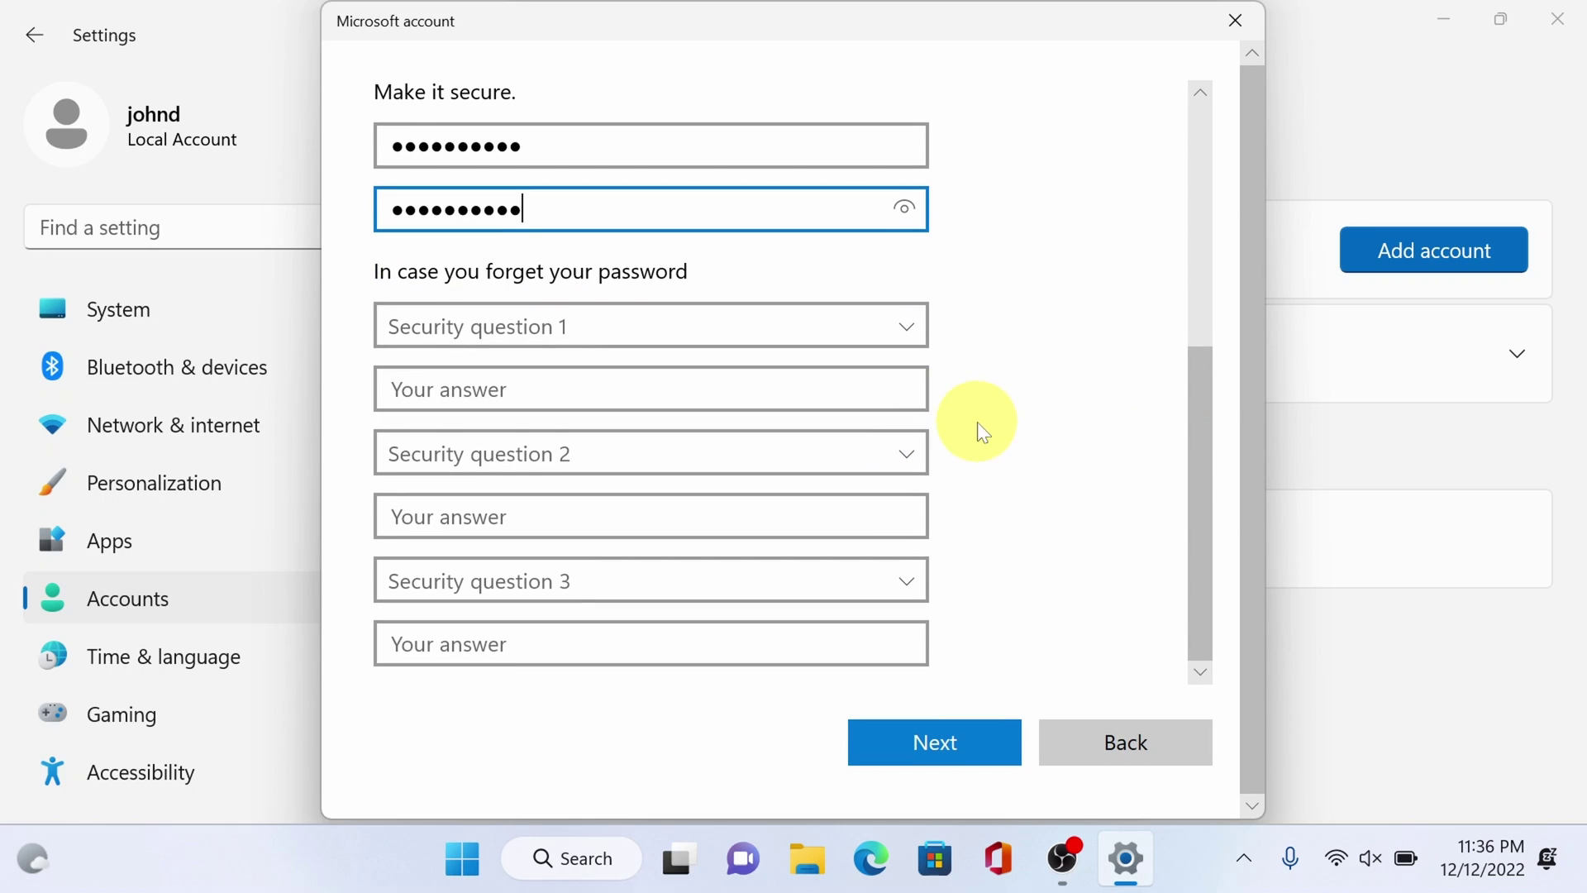
pyautogui.click(911, 332)
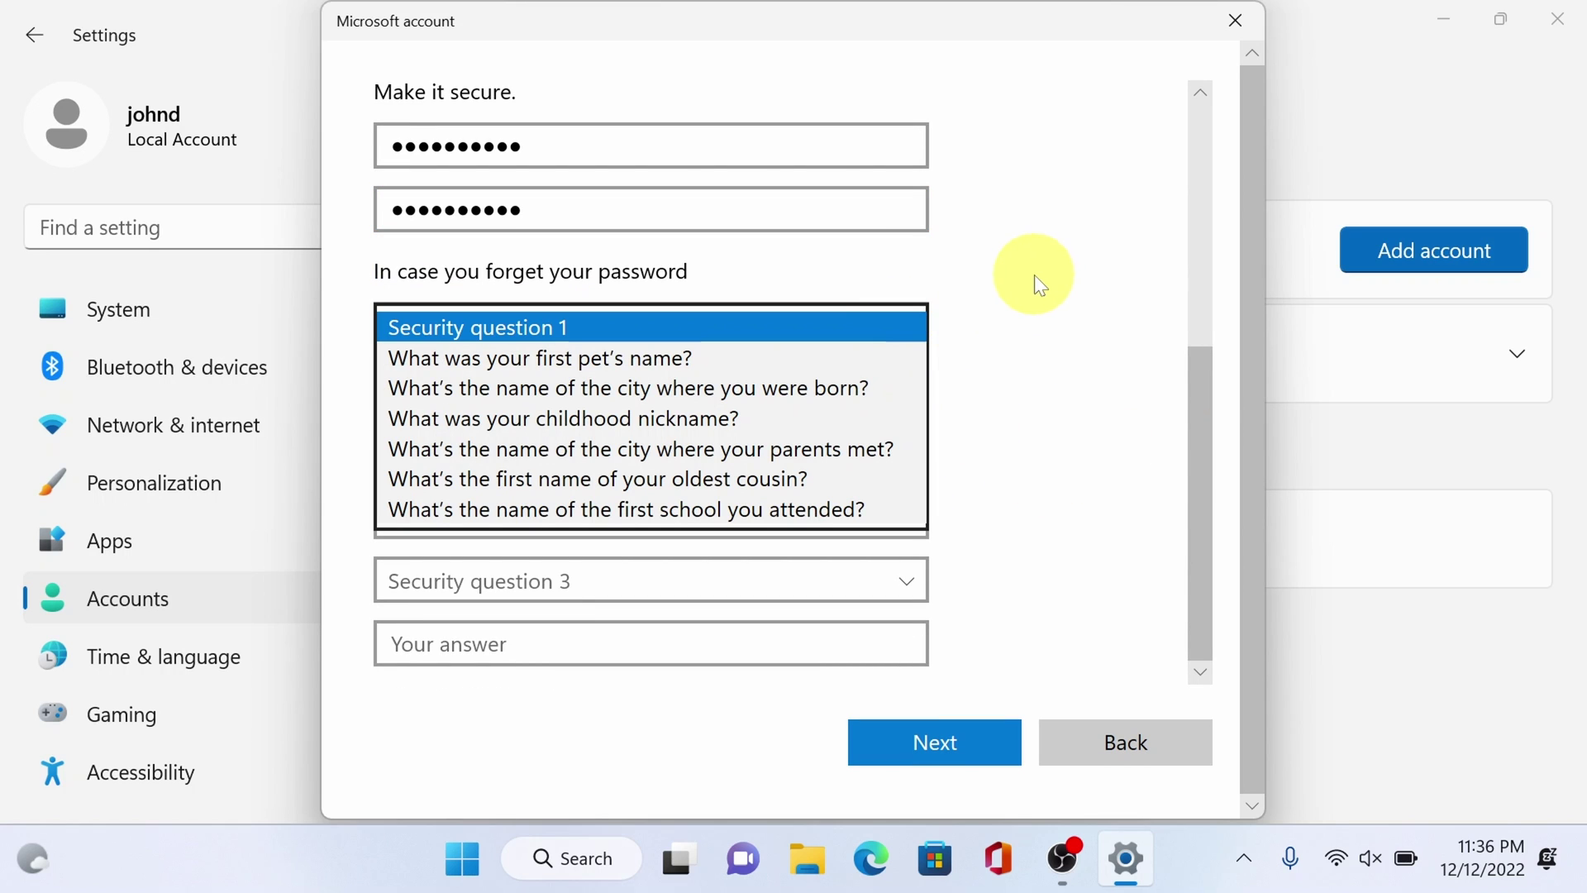
pyautogui.click(983, 304)
pyautogui.click(909, 328)
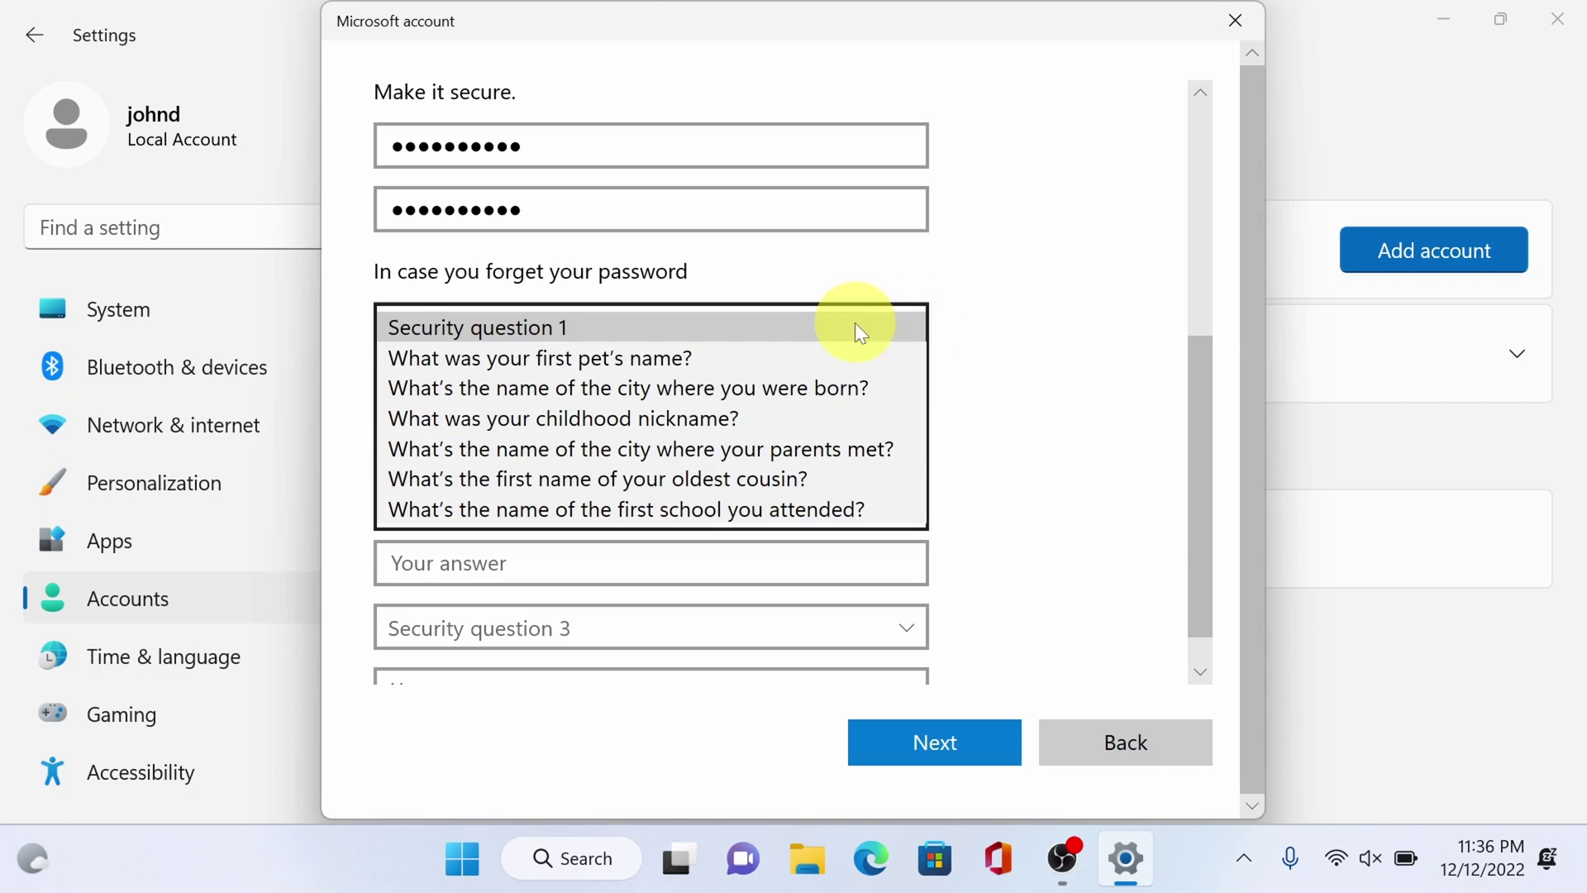
pyautogui.click(829, 358)
pyautogui.click(680, 384)
pyautogui.write('snappy')
# - Answer a city question with 'gotham' and choose the childhood nickname question third
pyautogui.click(905, 454)
pyautogui.click(889, 510)
pyautogui.click(638, 517)
pyautogui.write('gotham')
pyautogui.click(900, 579)
pyautogui.click(766, 674)
pyautogui.click(691, 642)
# - Answer the nickname question 'boss', create the account, and change admin's type to Administrator
pyautogui.write('boss')
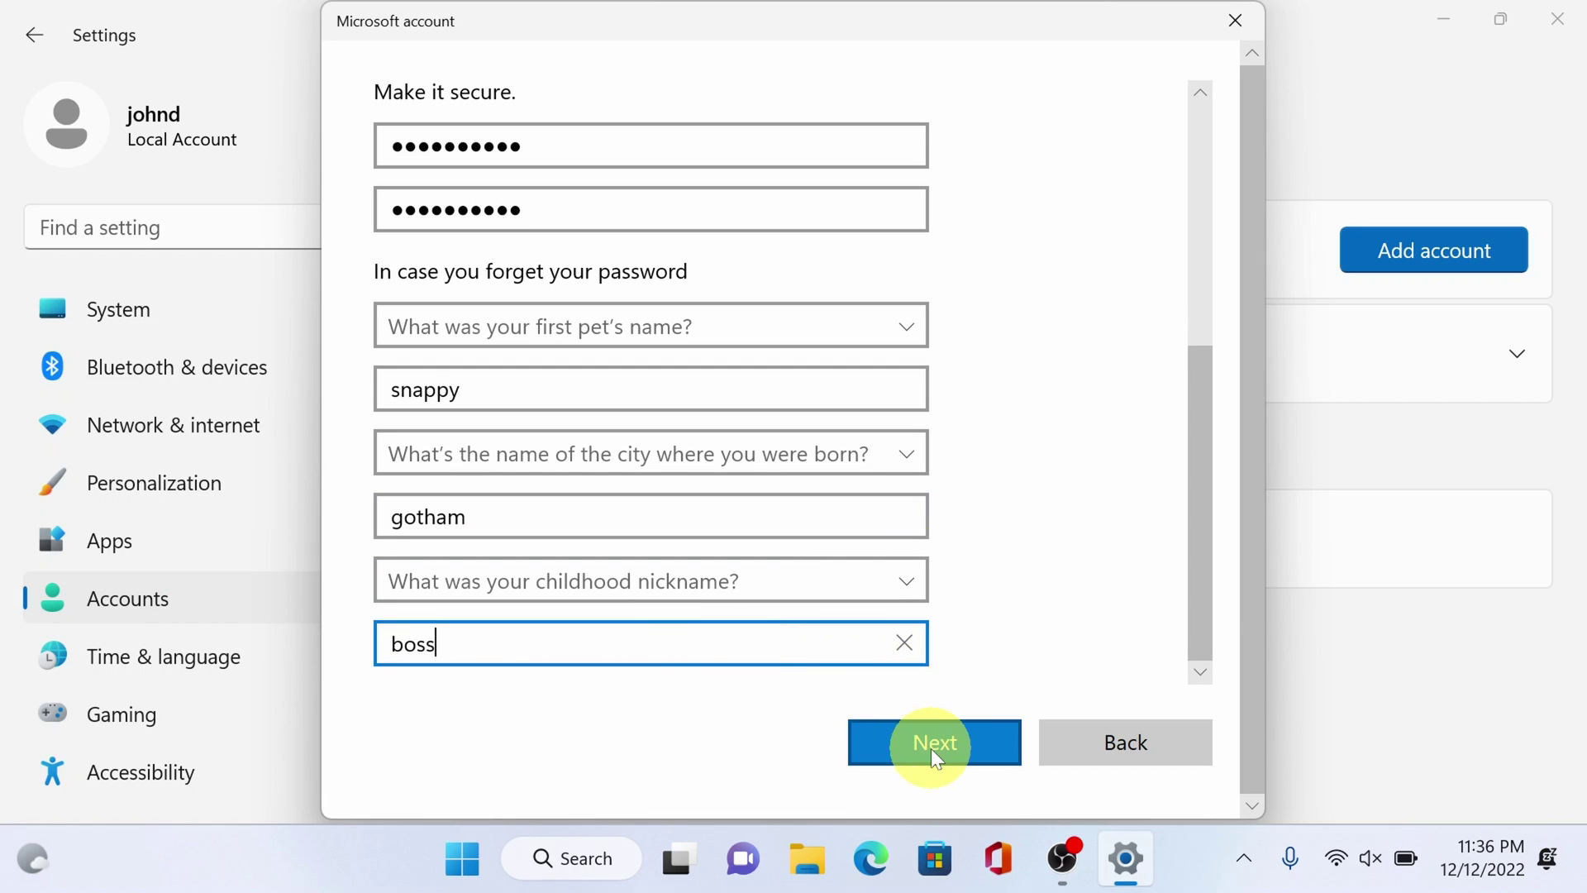
pyautogui.click(934, 741)
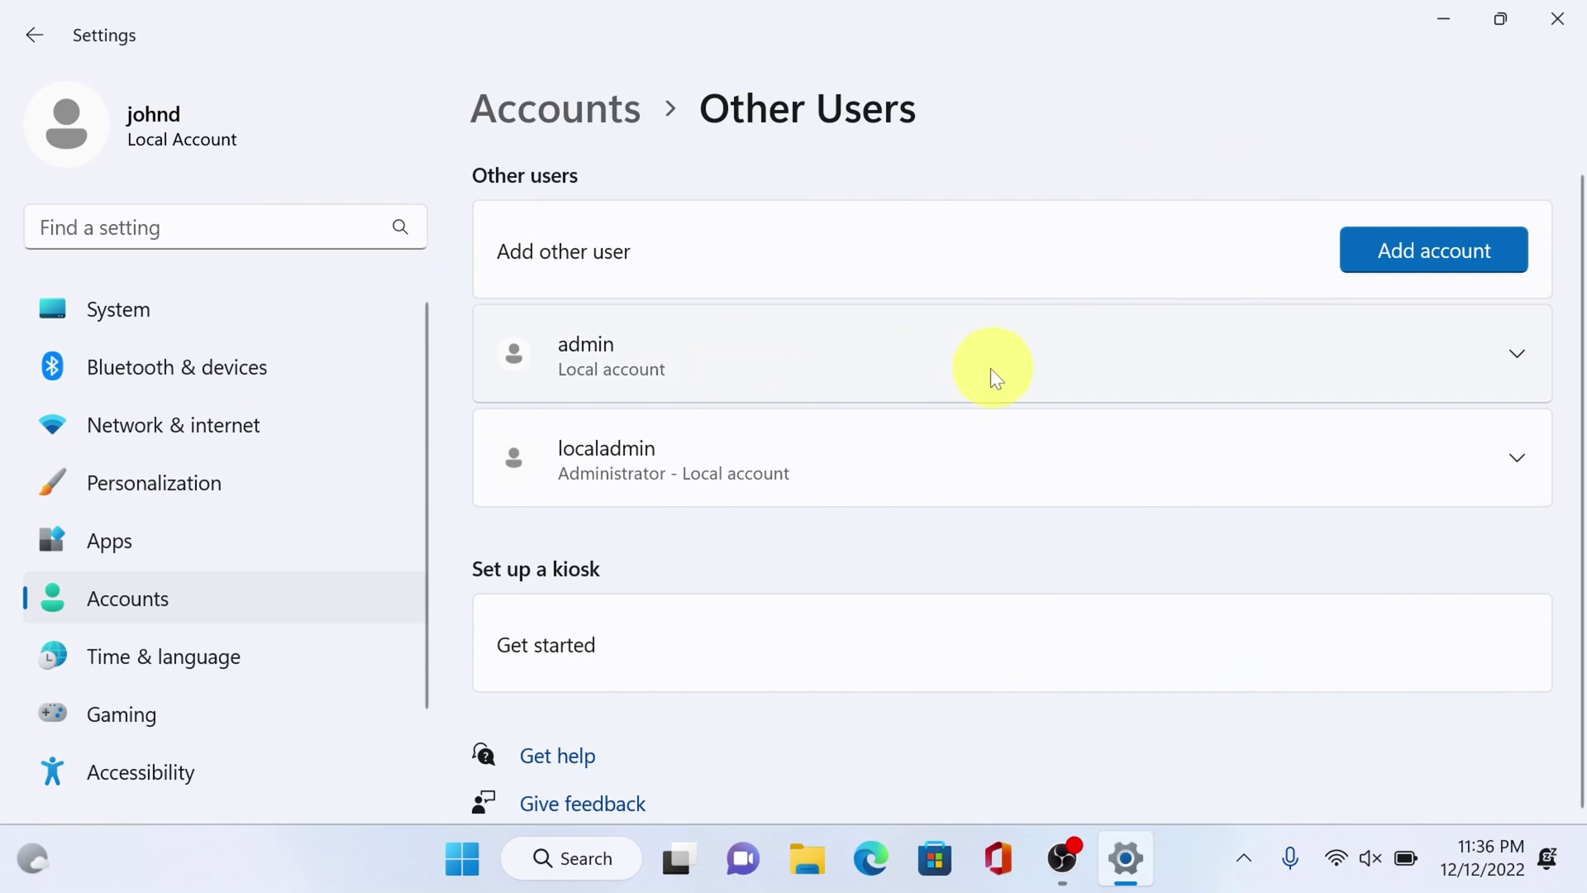
pyautogui.click(1517, 364)
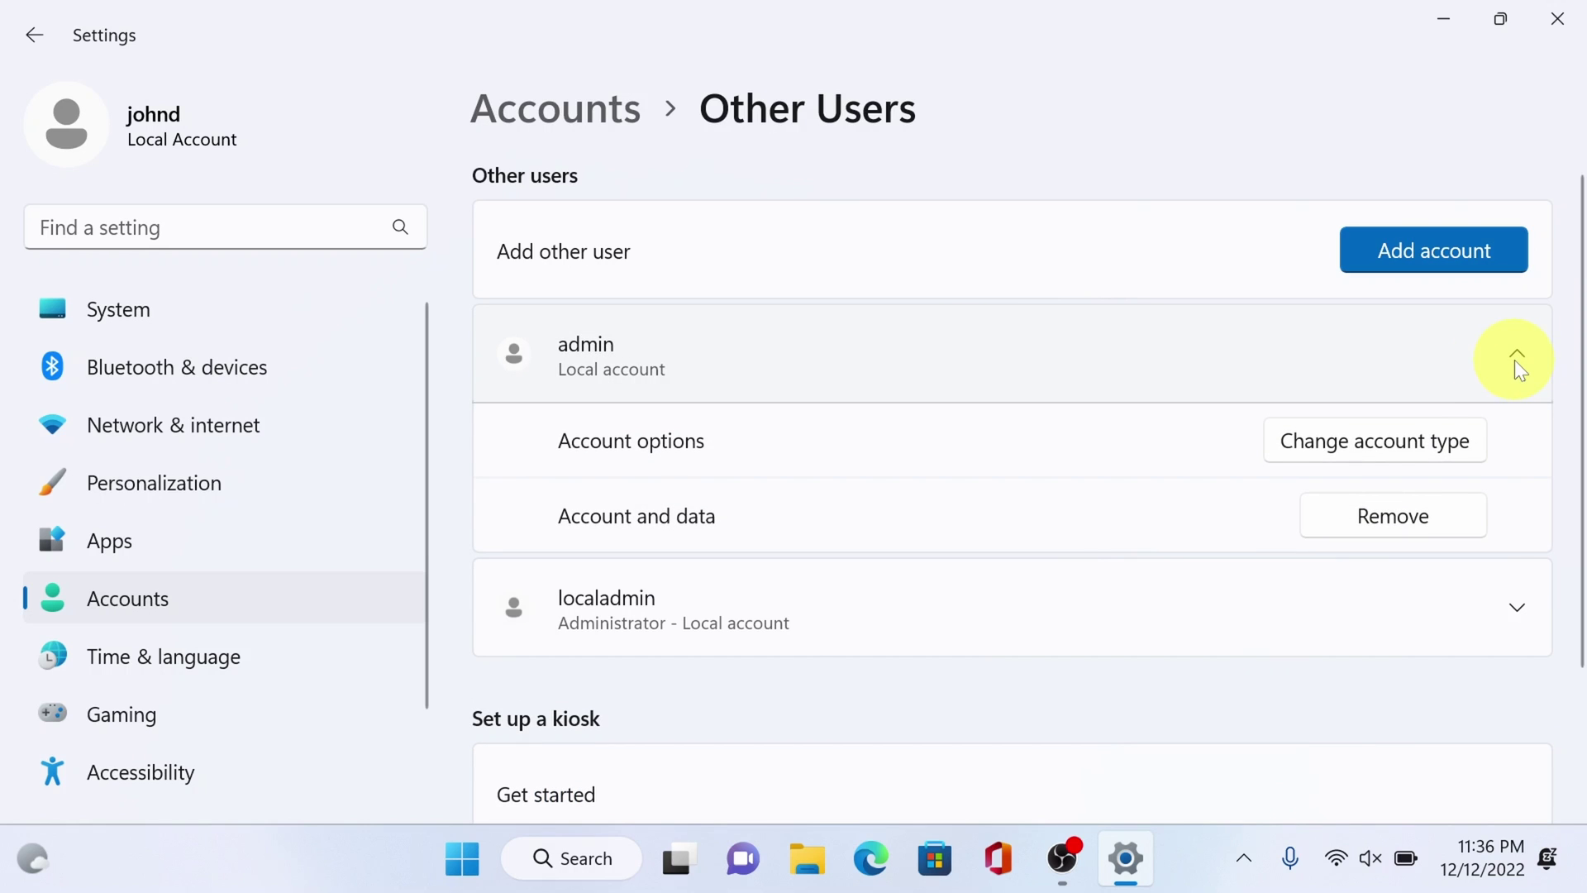
pyautogui.click(1323, 446)
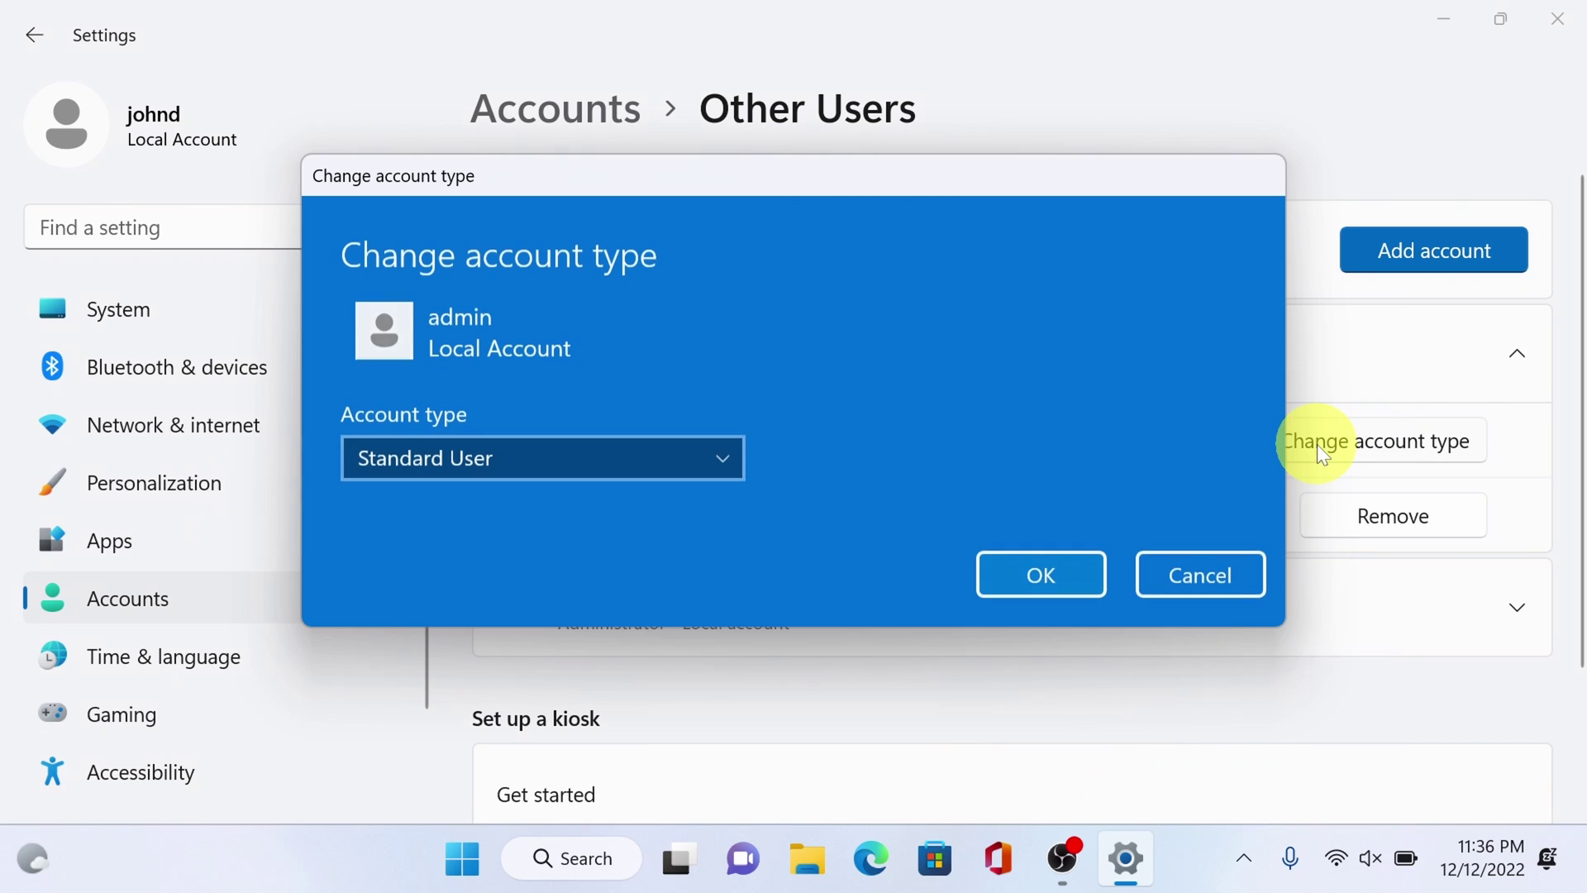
pyautogui.click(719, 449)
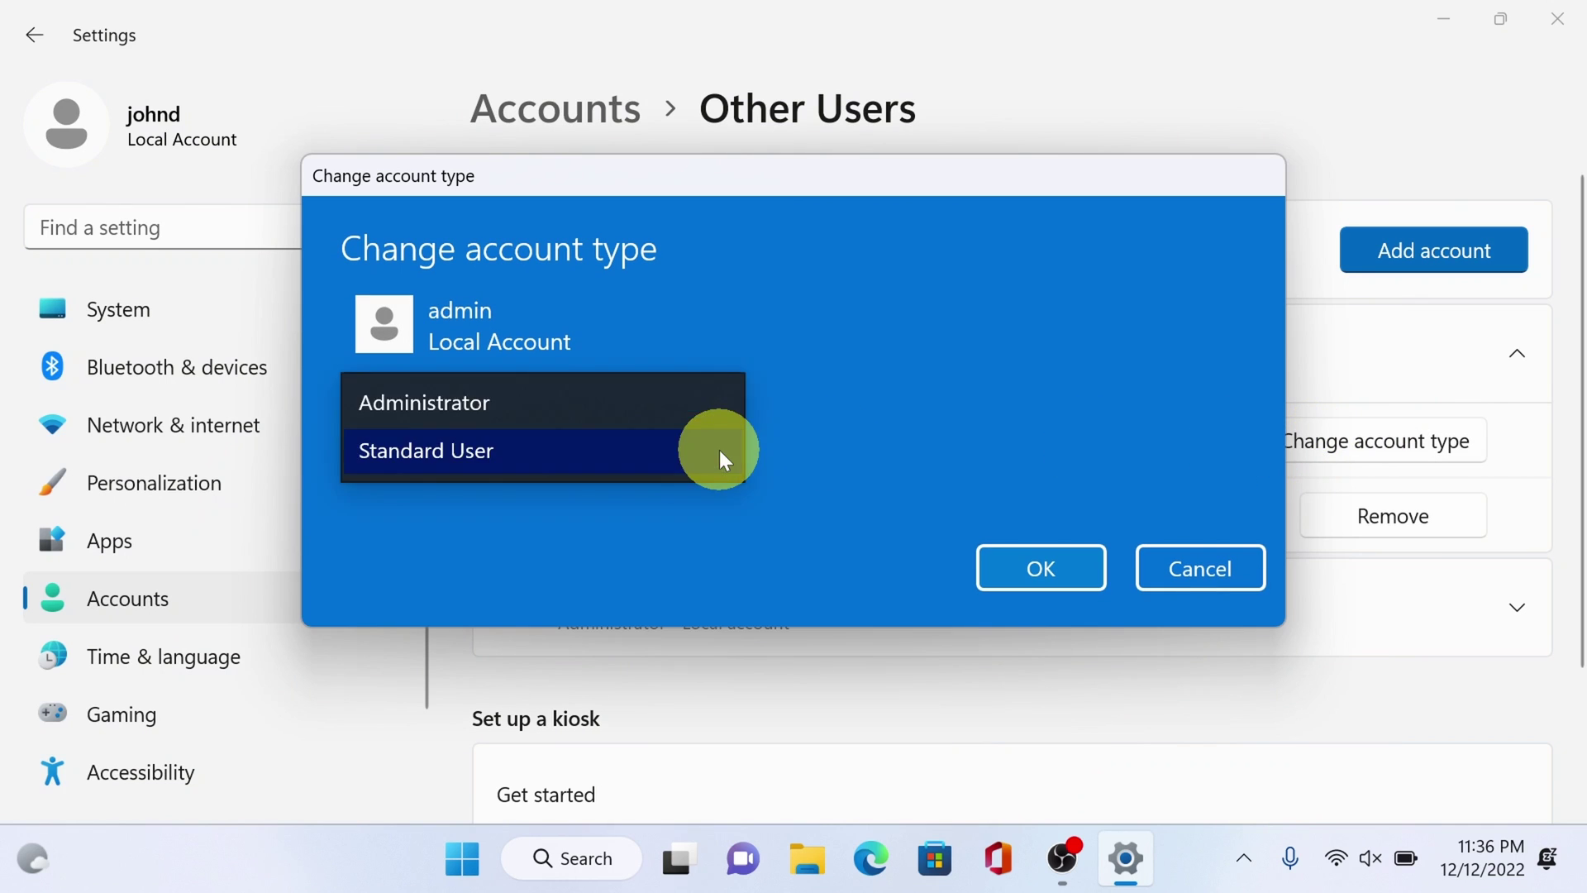
pyautogui.click(613, 413)
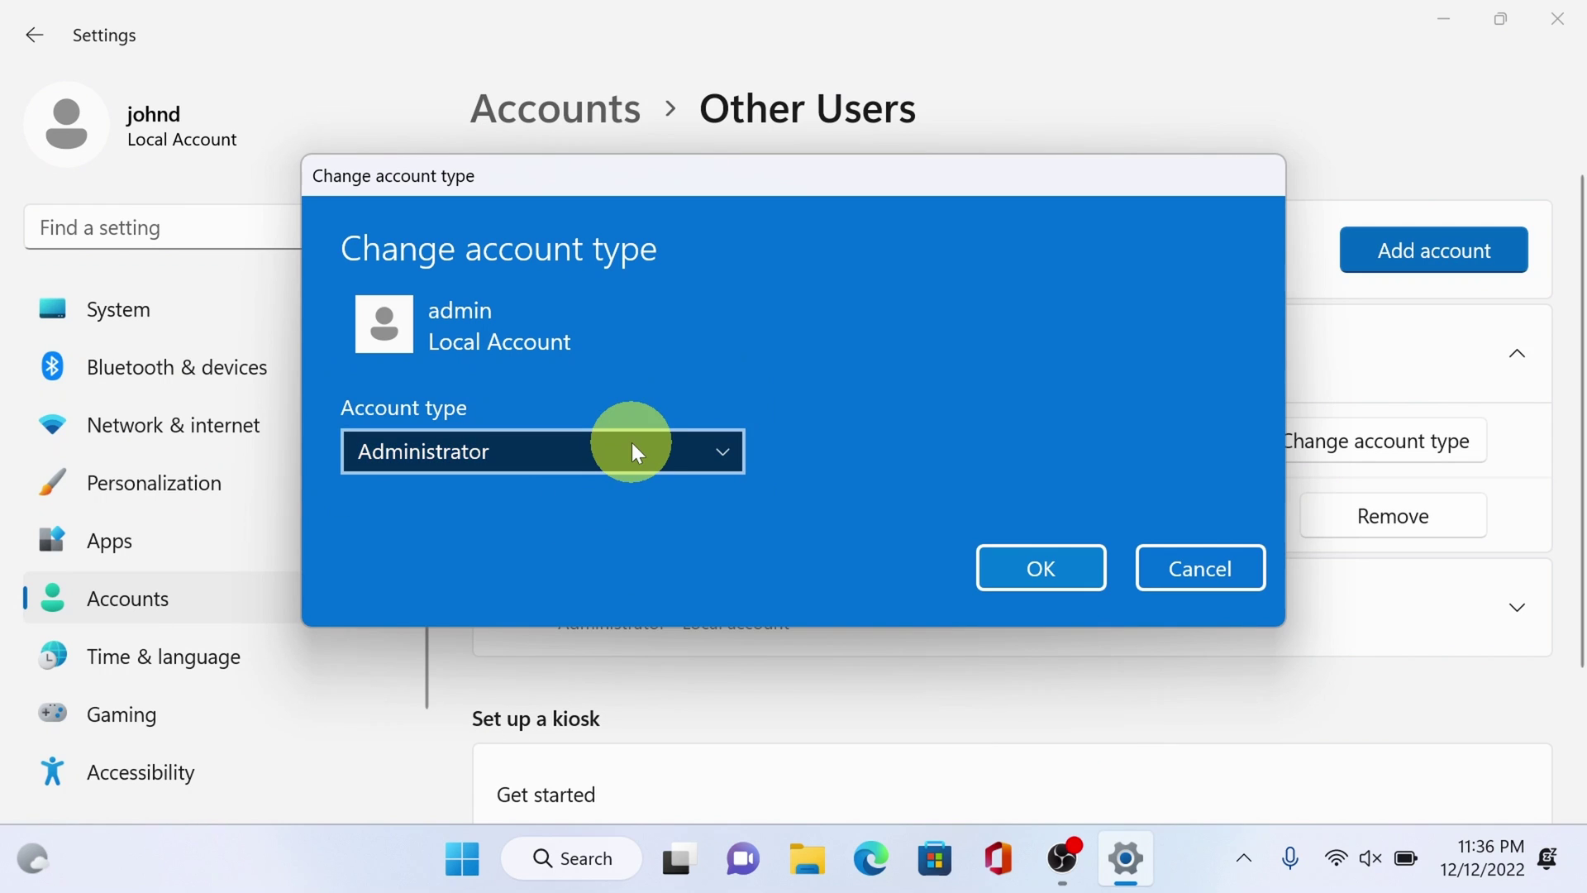
pyautogui.click(1048, 579)
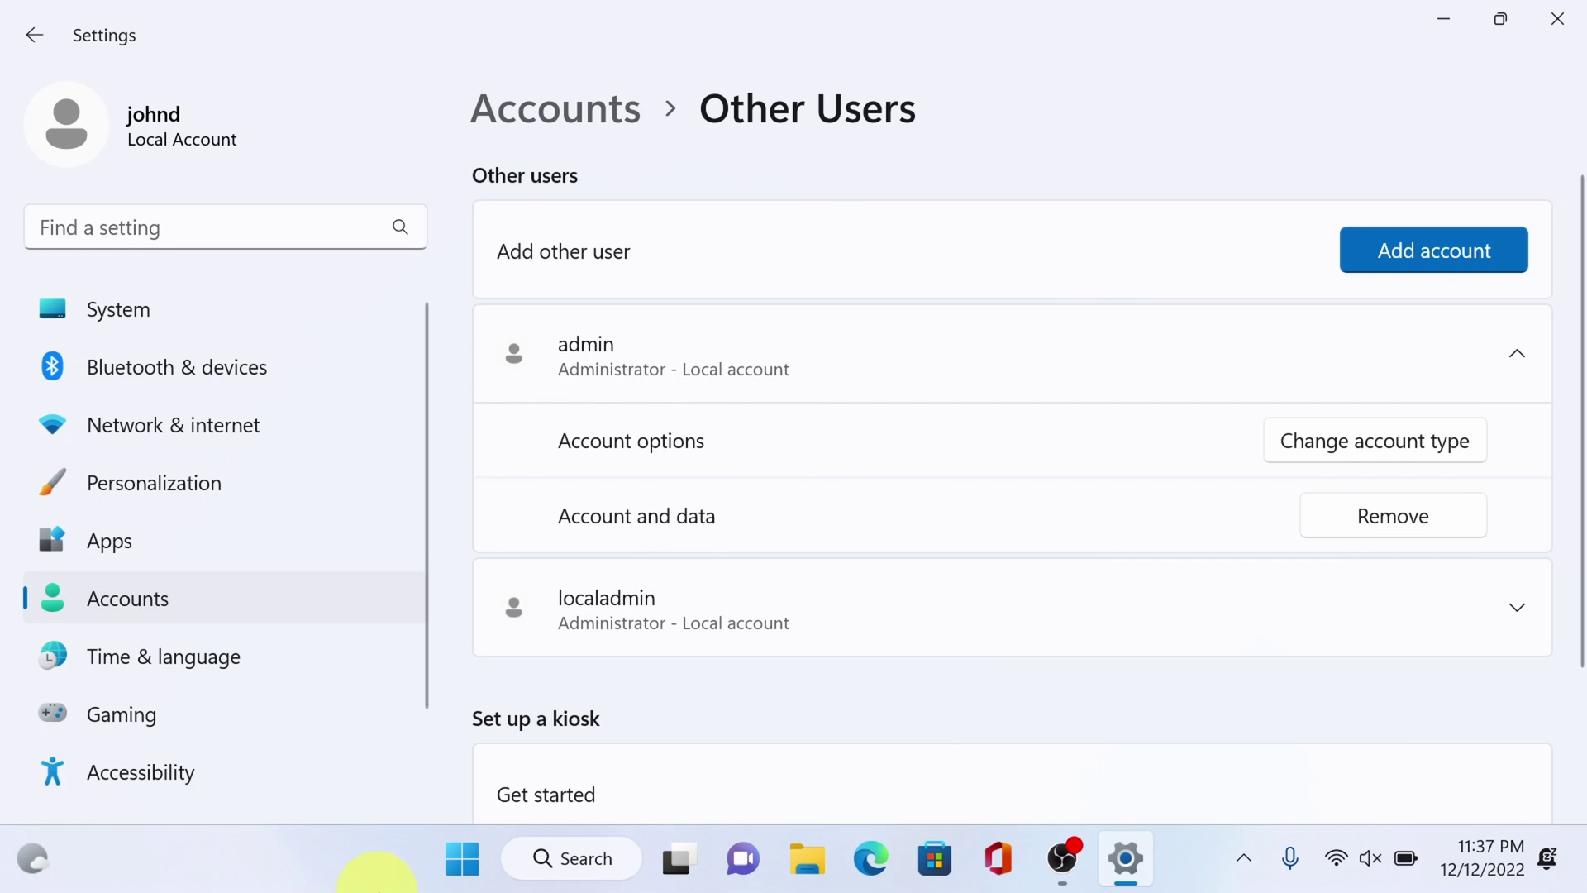
# - Close Settings and show johnd's sign-out and switch-user options from Start
pyautogui.click(463, 861)
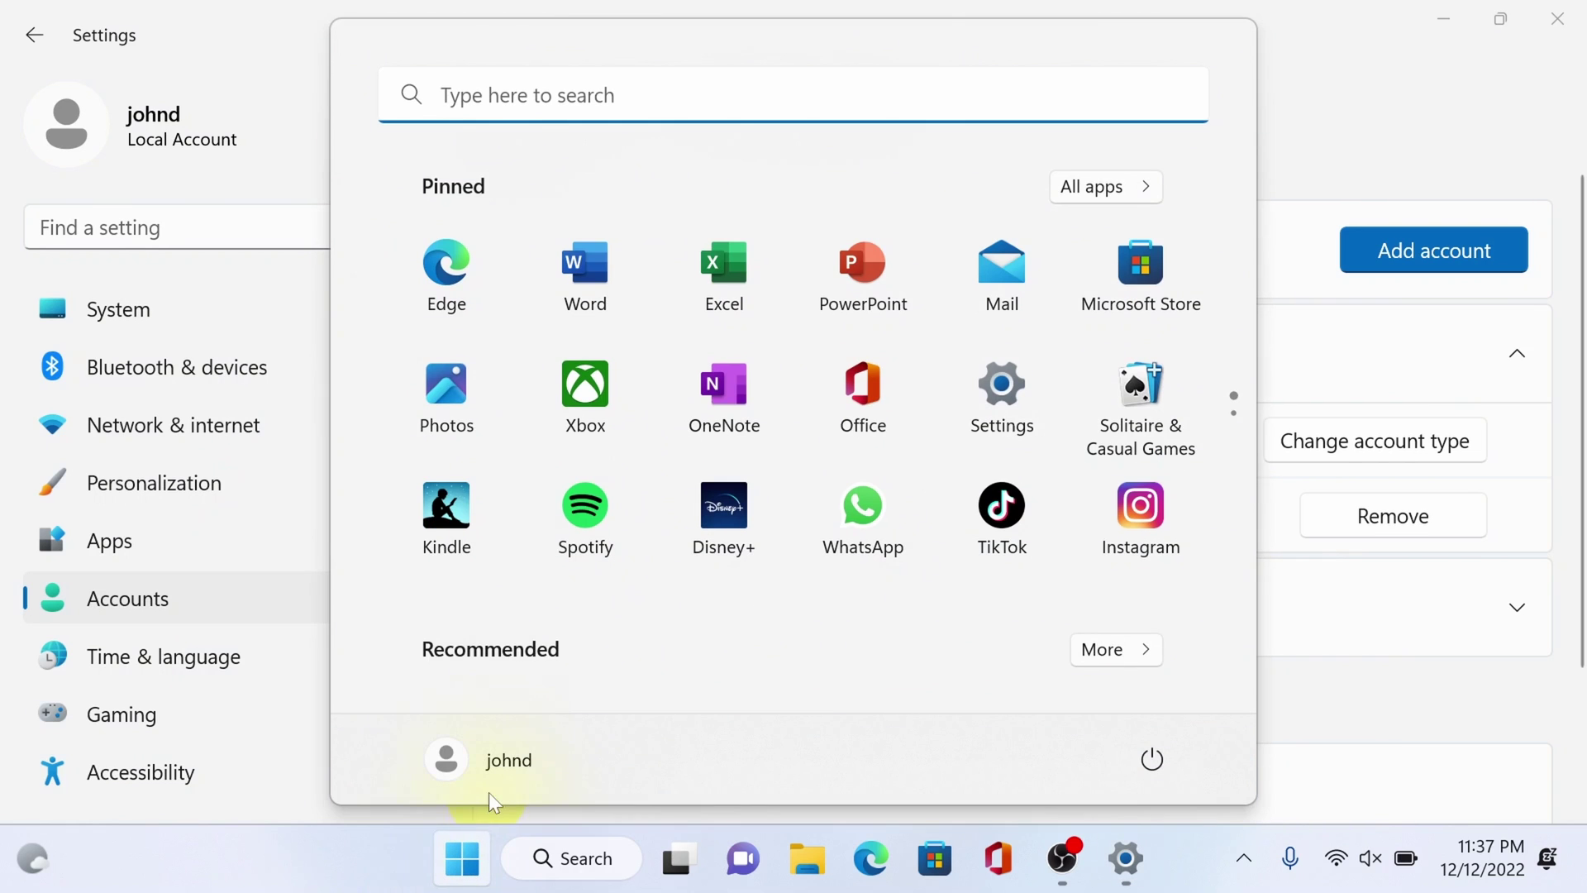
pyautogui.click(508, 762)
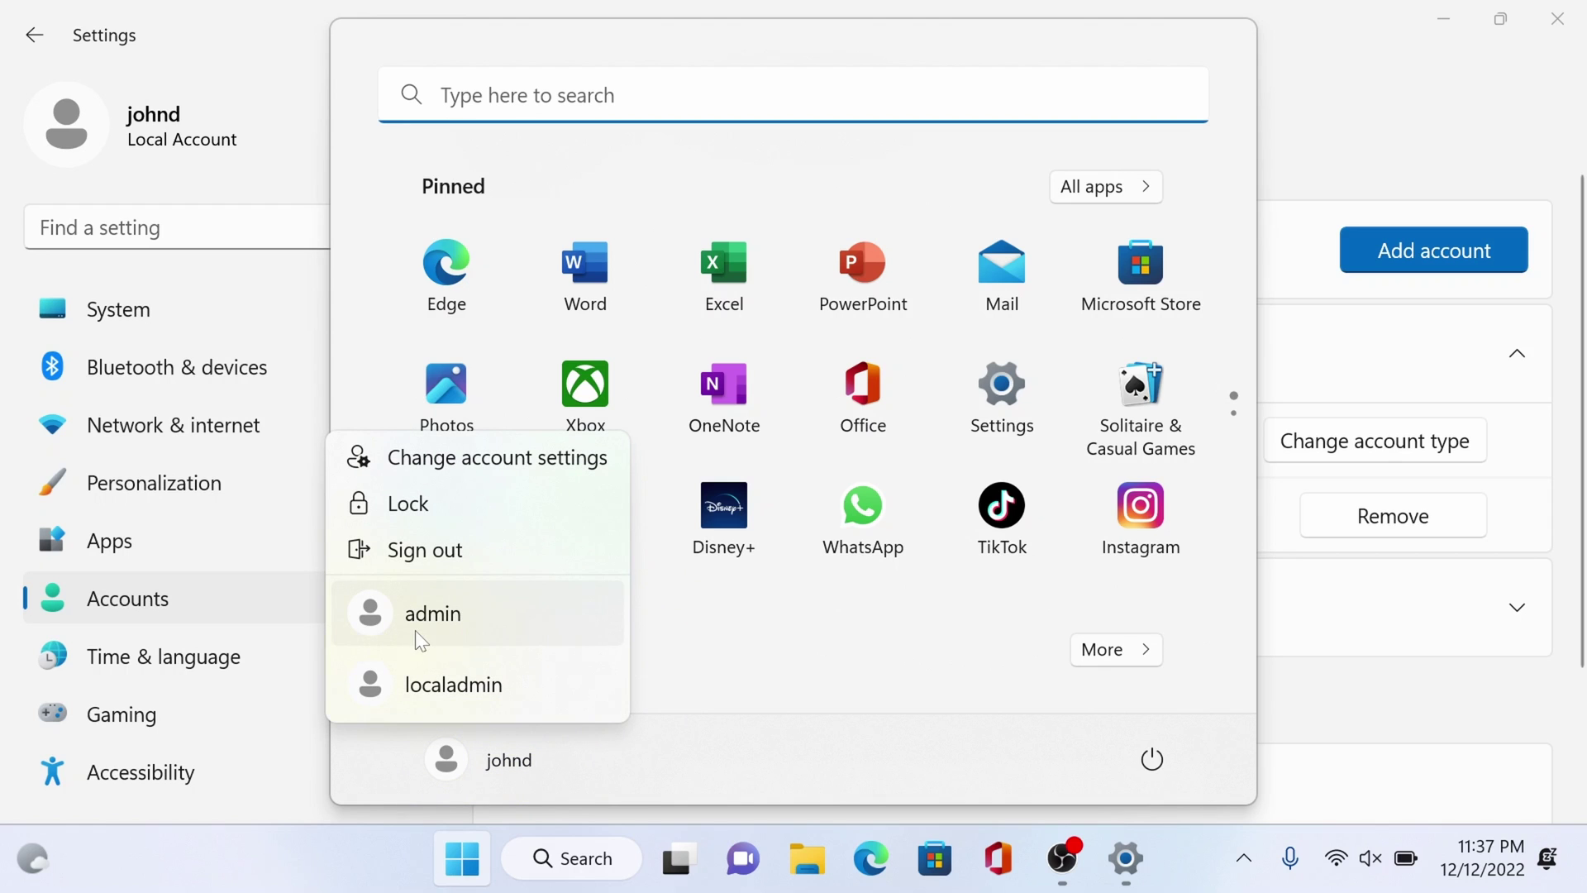
pyautogui.click(1516, 141)
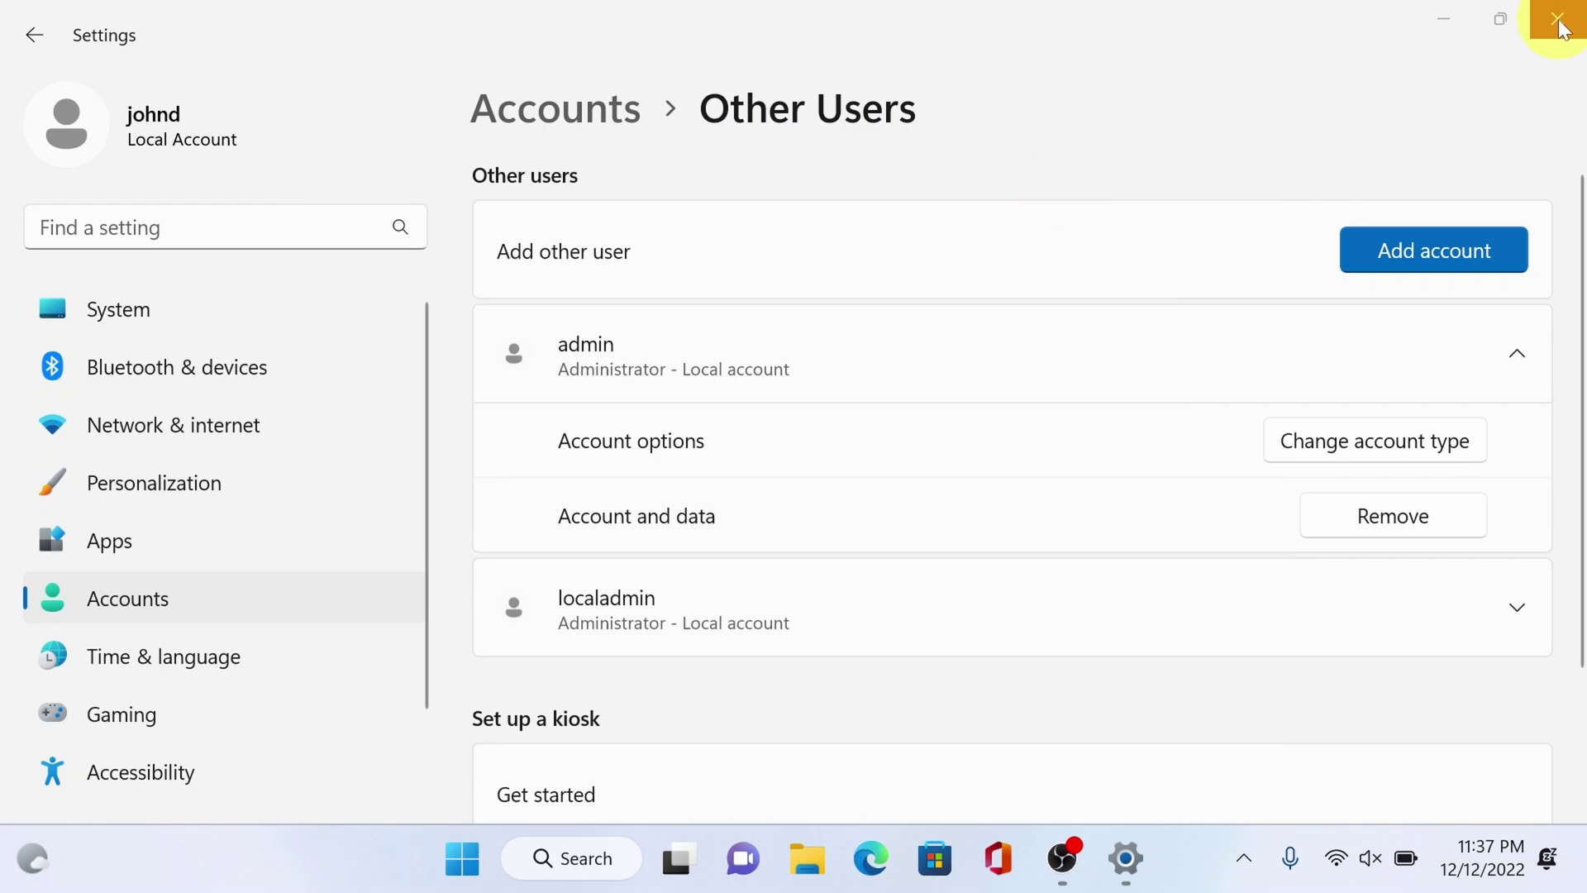
pyautogui.click(1559, 20)
pyautogui.click(496, 864)
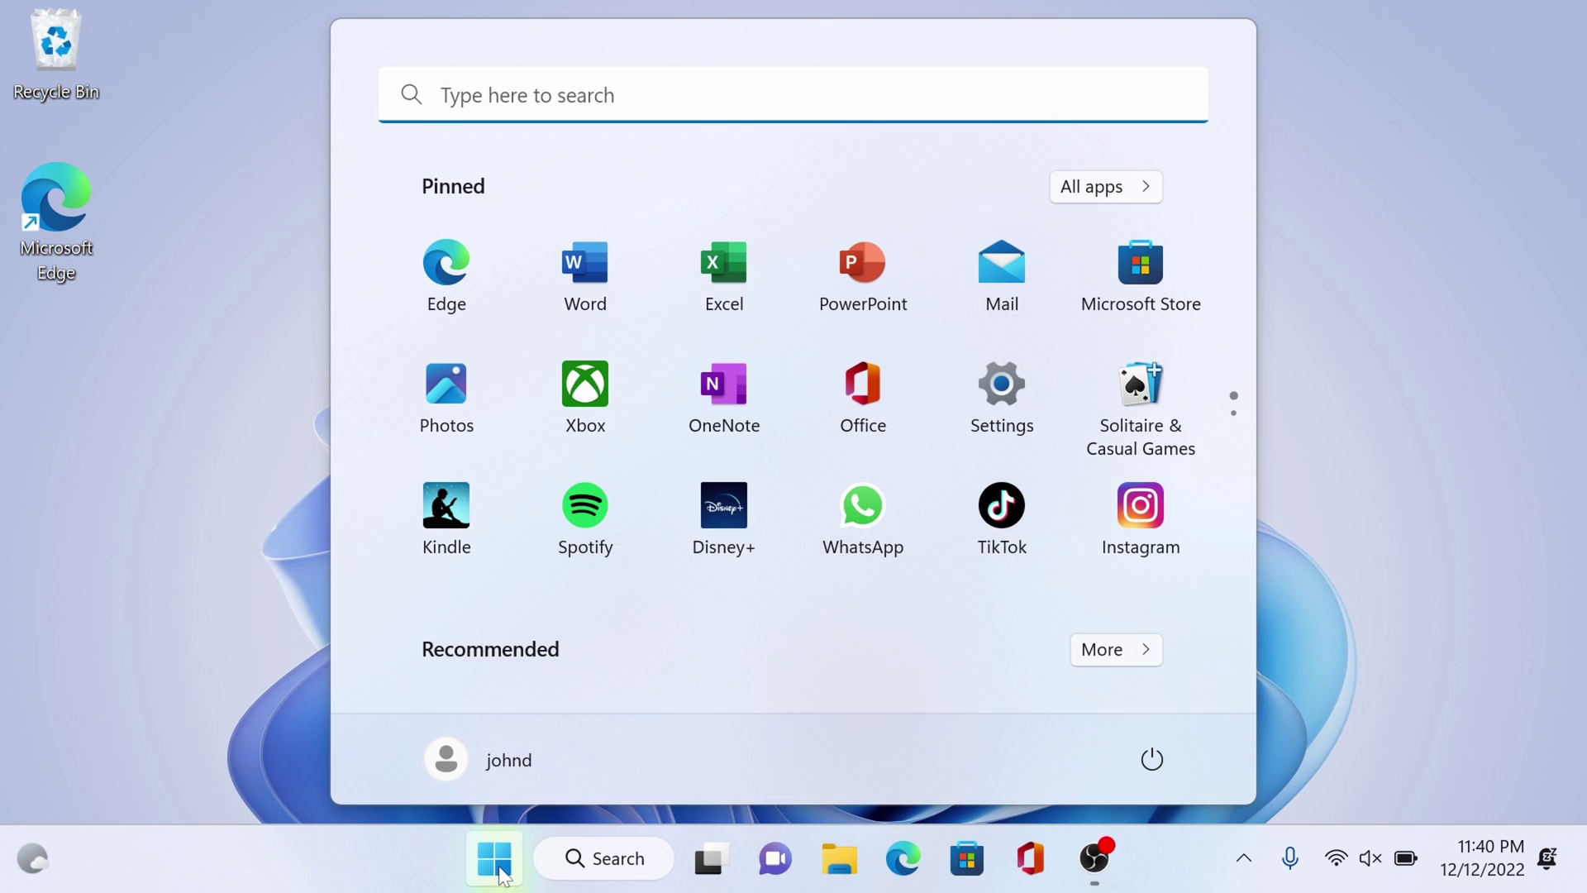
pyautogui.click(509, 760)
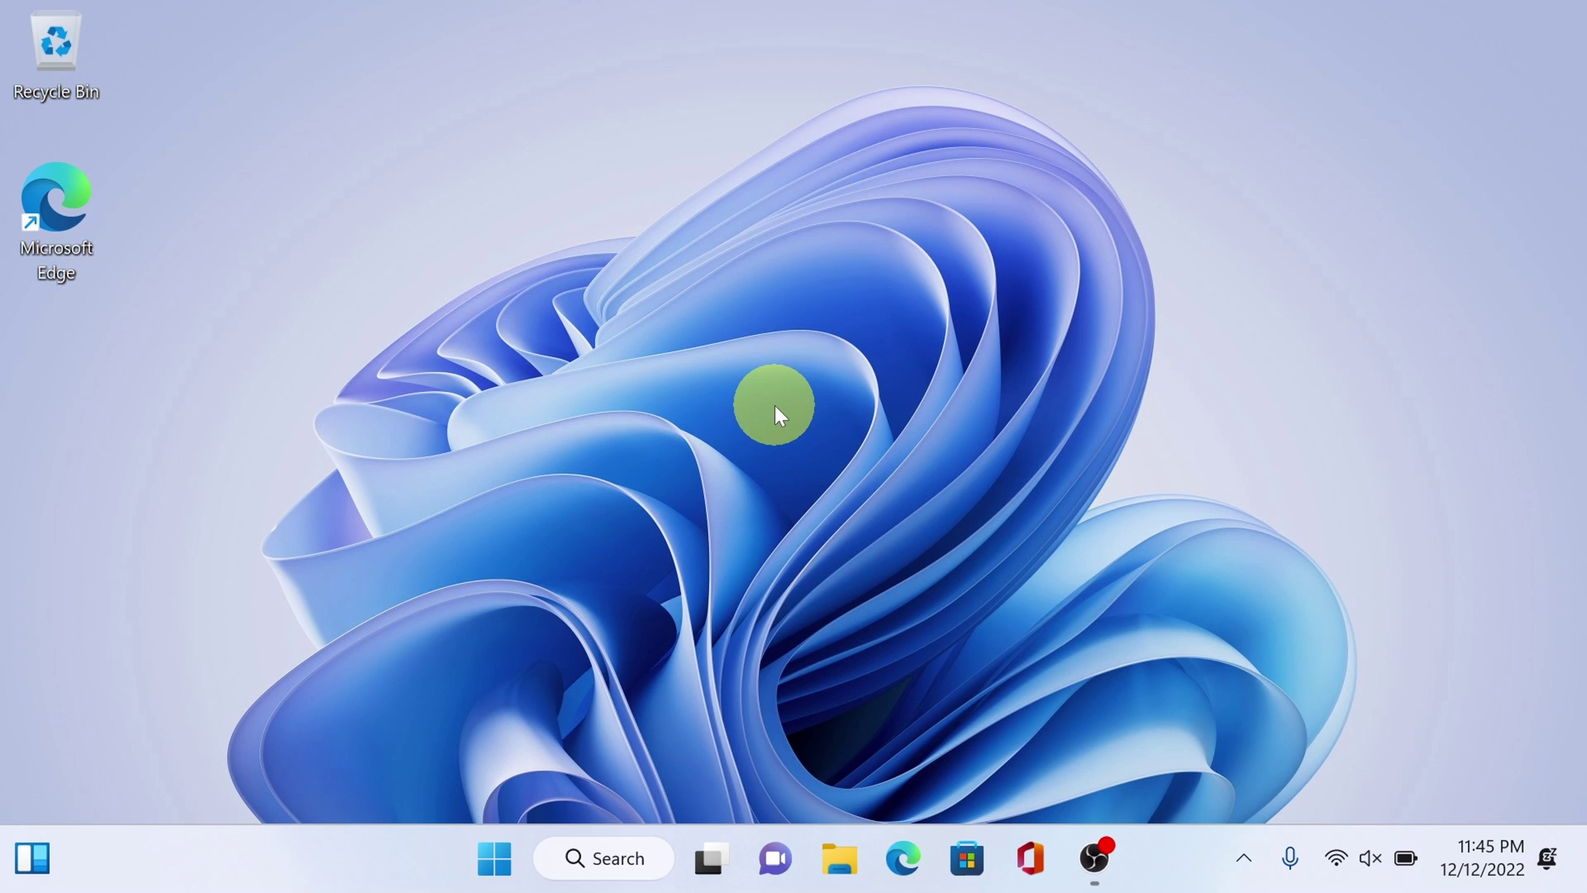
# - Open the Start menu as the newly signed-in admin user
pyautogui.click(494, 859)
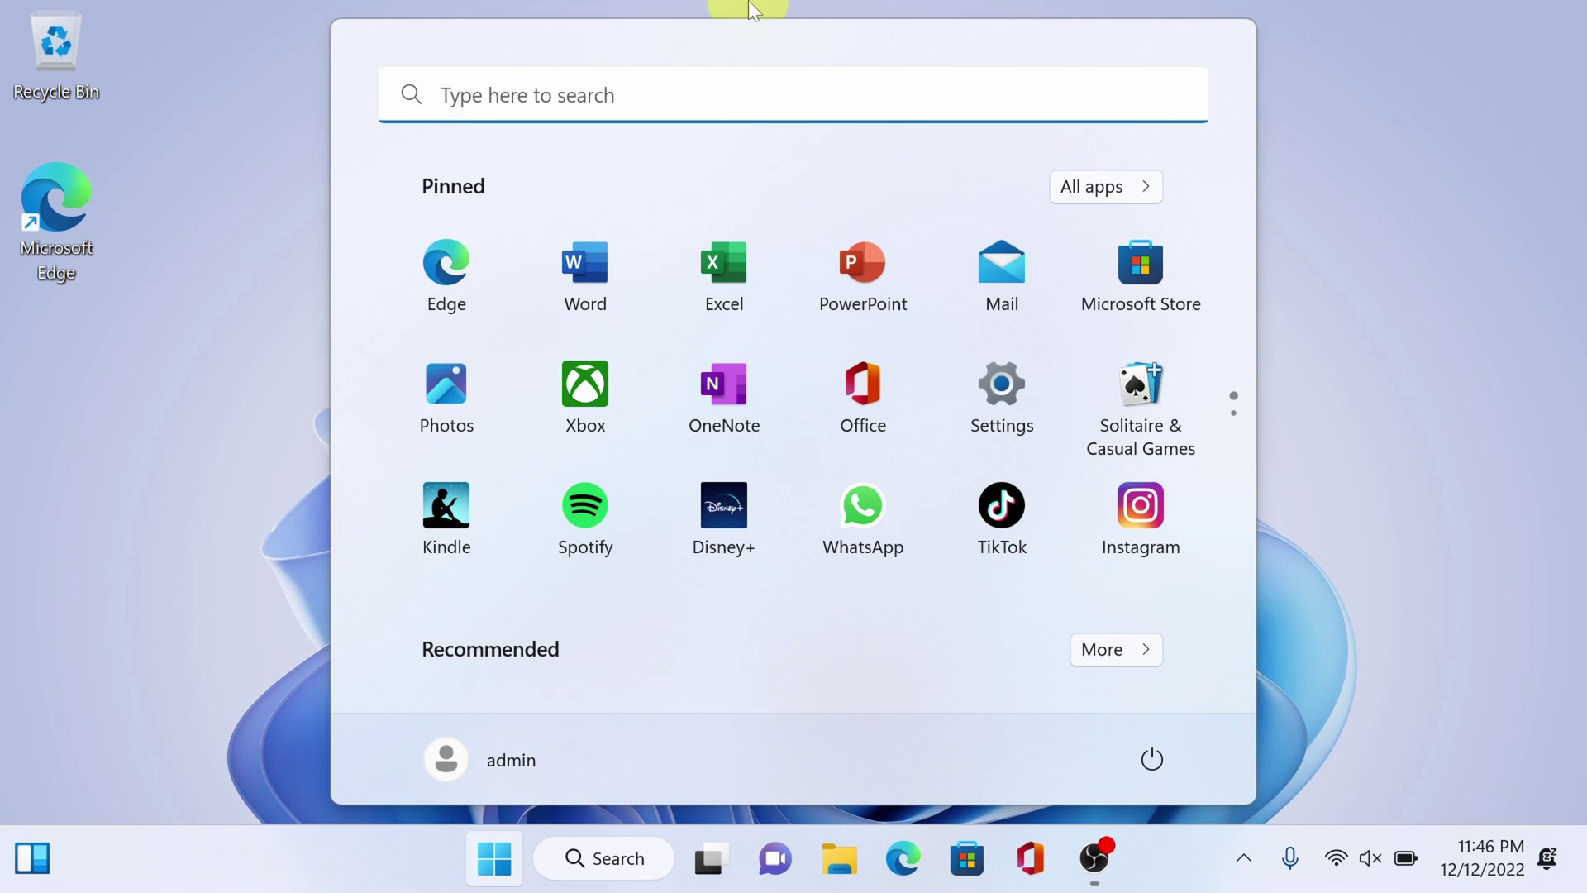
# - Search for 'command' and open Command Prompt, leaving selection mode
pyautogui.click(516, 94)
pyautogui.write('command')
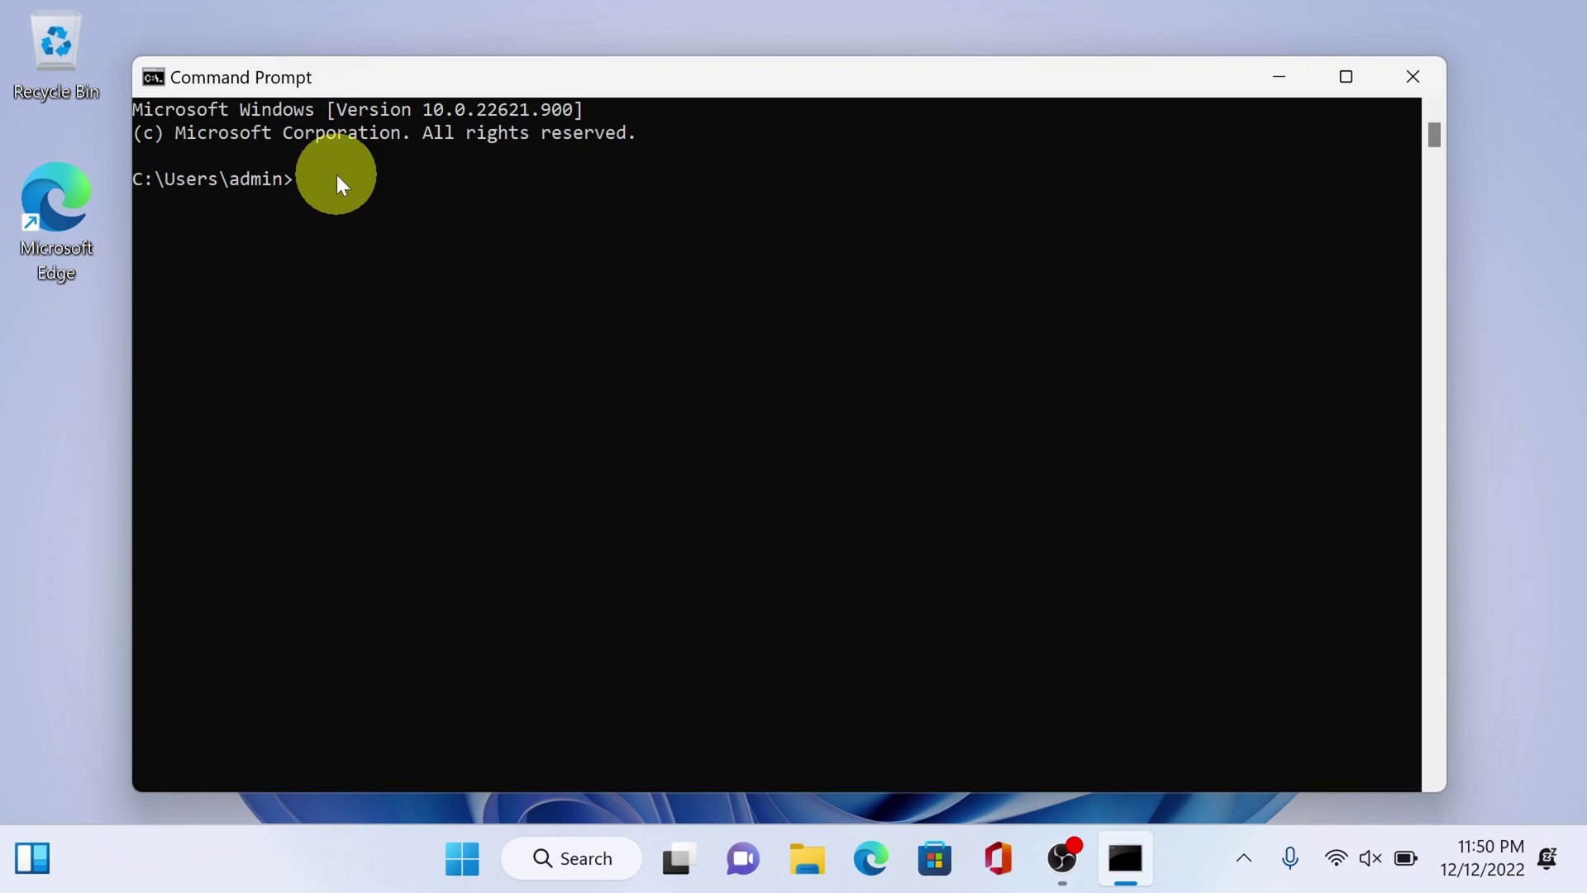
pyautogui.click(319, 185)
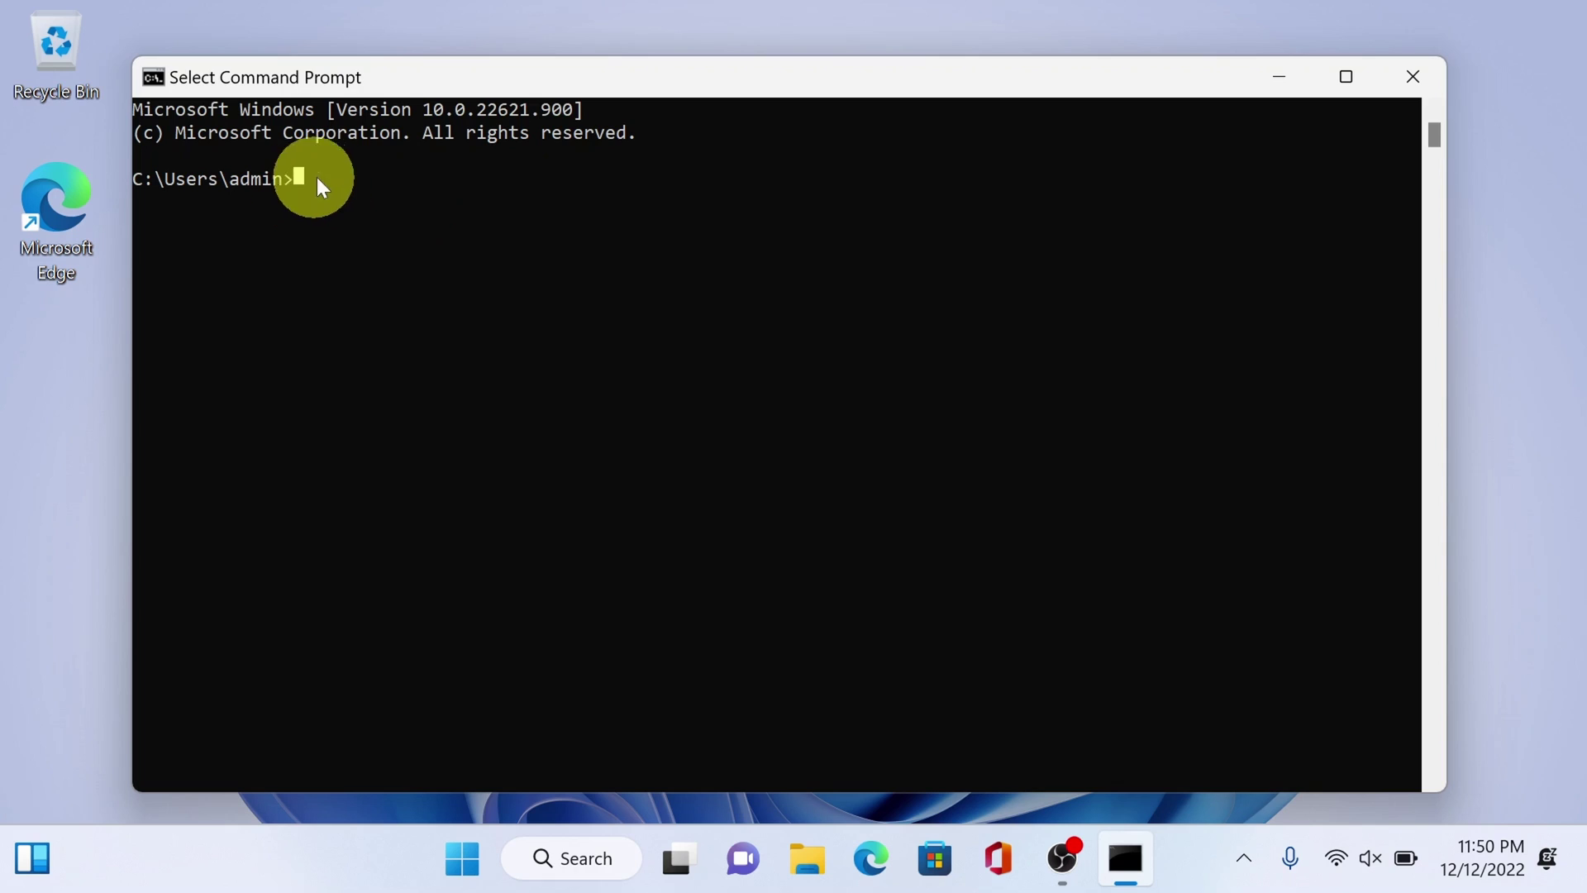
pyautogui.press('Escape')
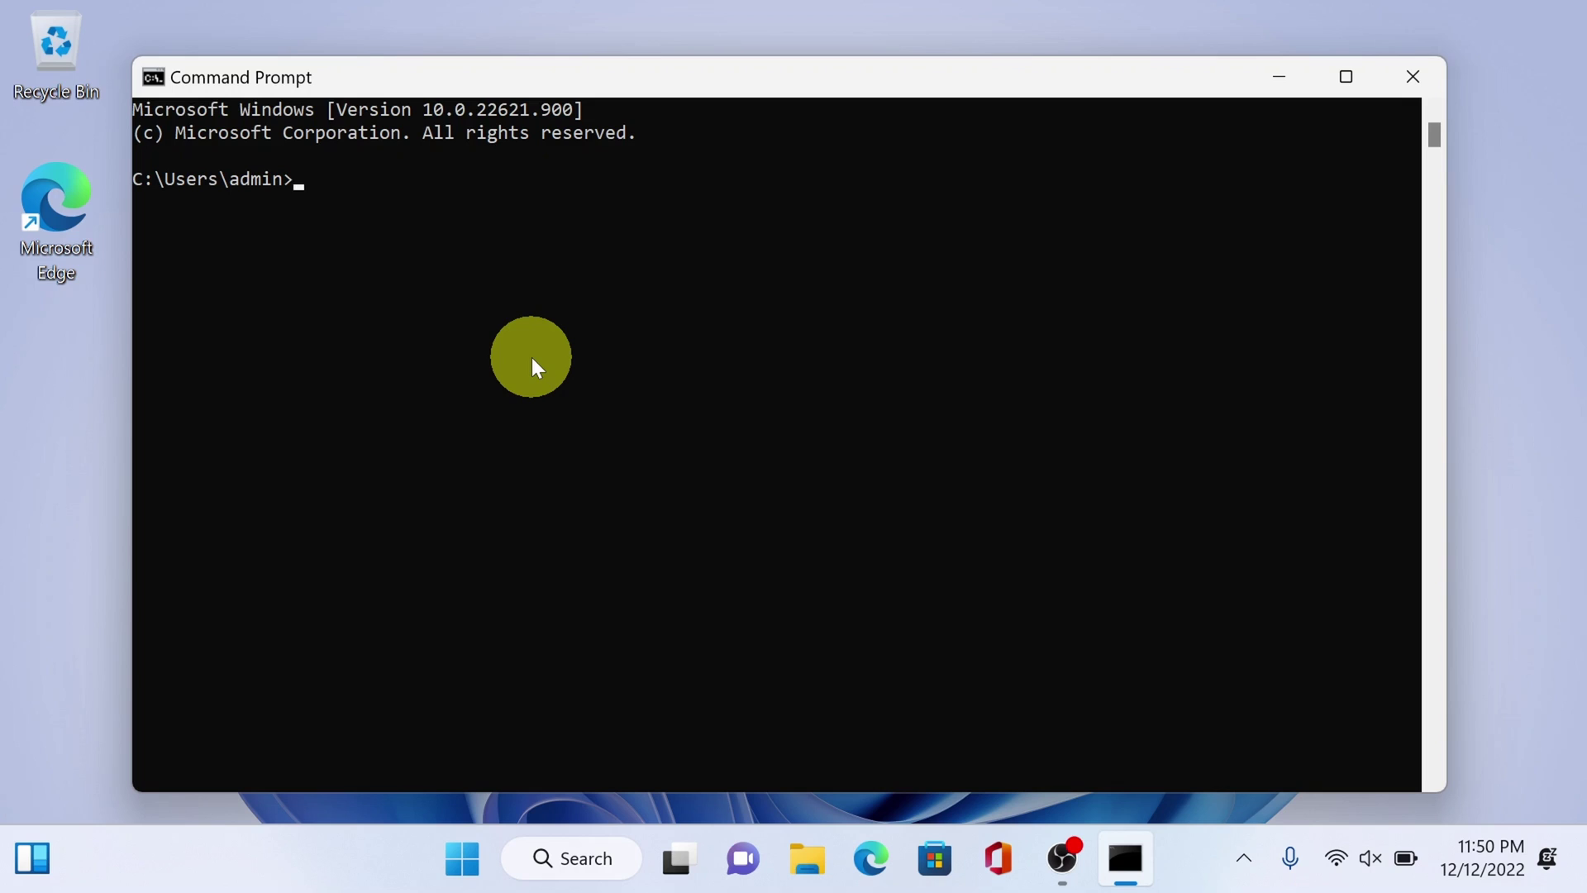
# - Run 'wmic useraccount get name,SID' and highlight johnd and its SID ending 1008
pyautogui.write('wmic useraccount')
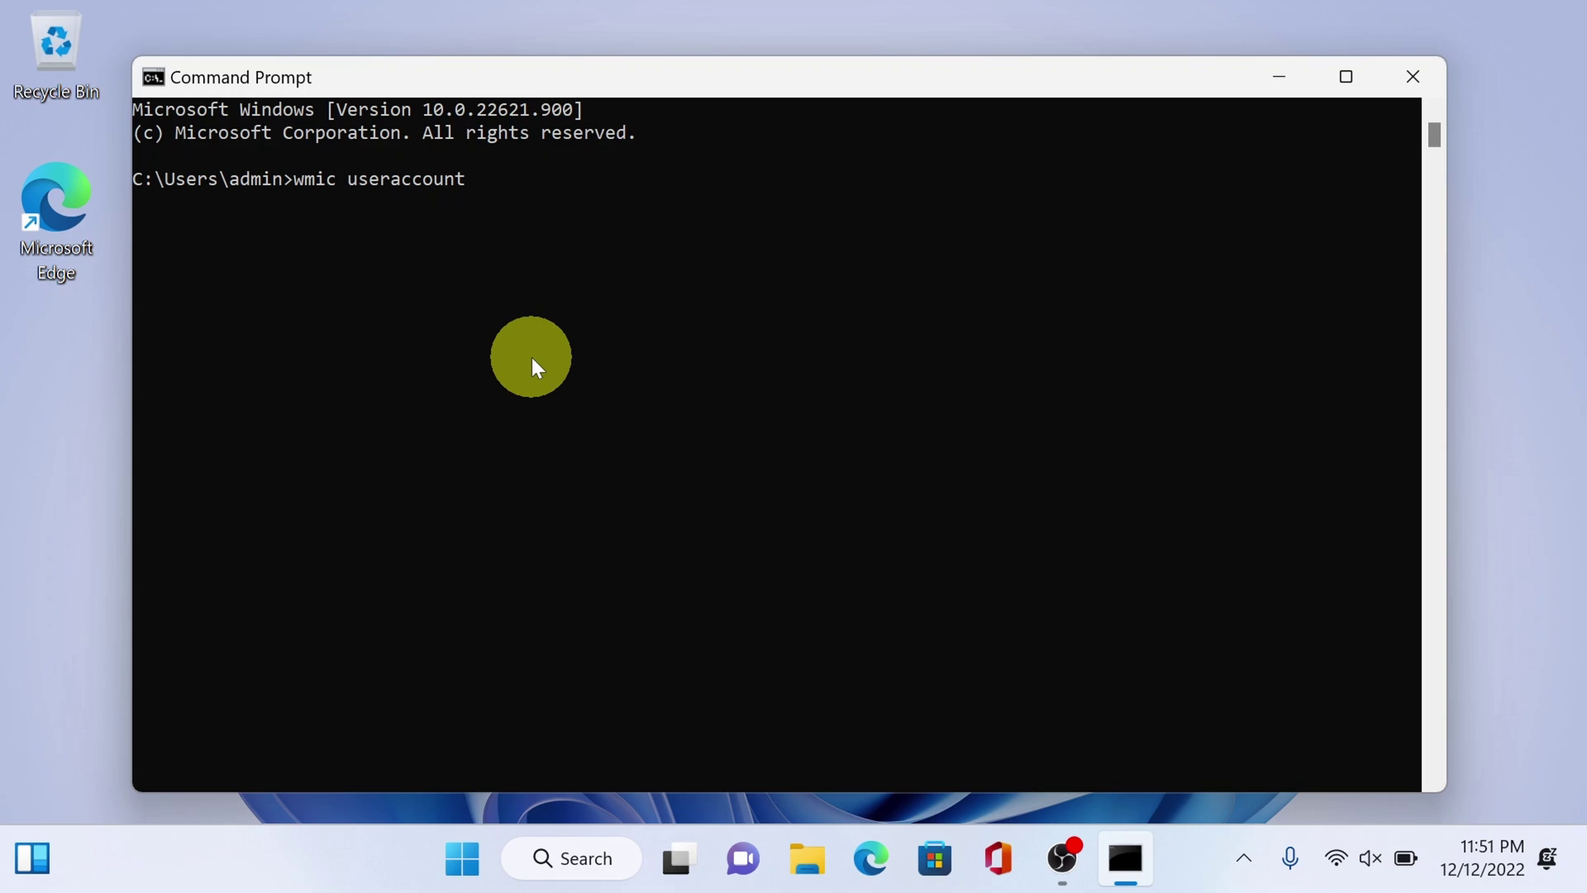
pyautogui.write(' get name,SID')
pyautogui.press('Return')
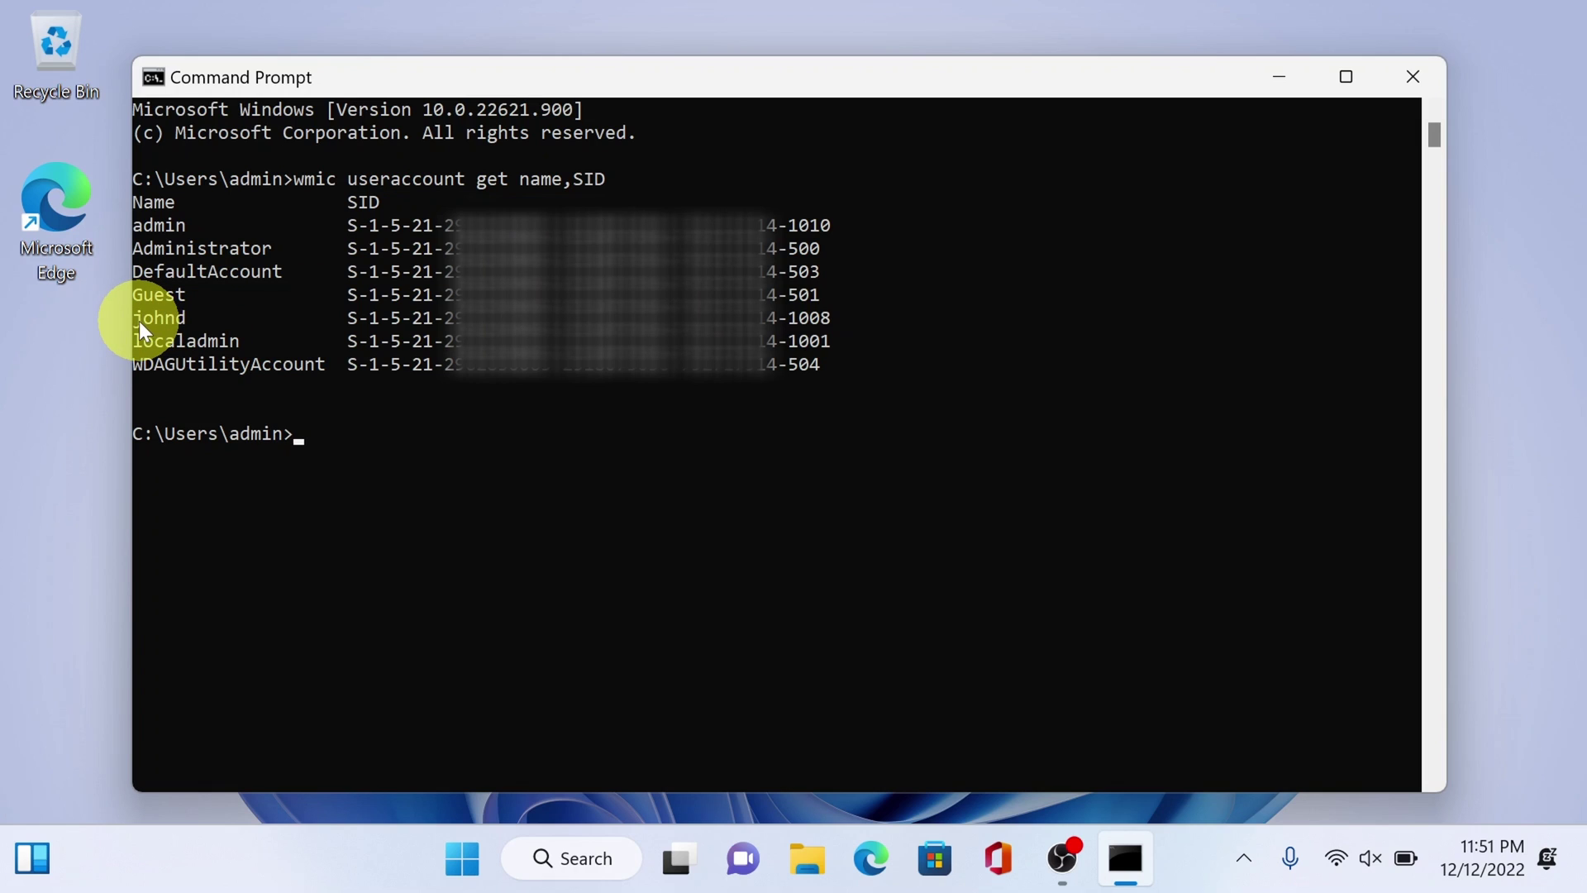
pyautogui.moveTo(139, 323); pyautogui.dragTo(198, 320)
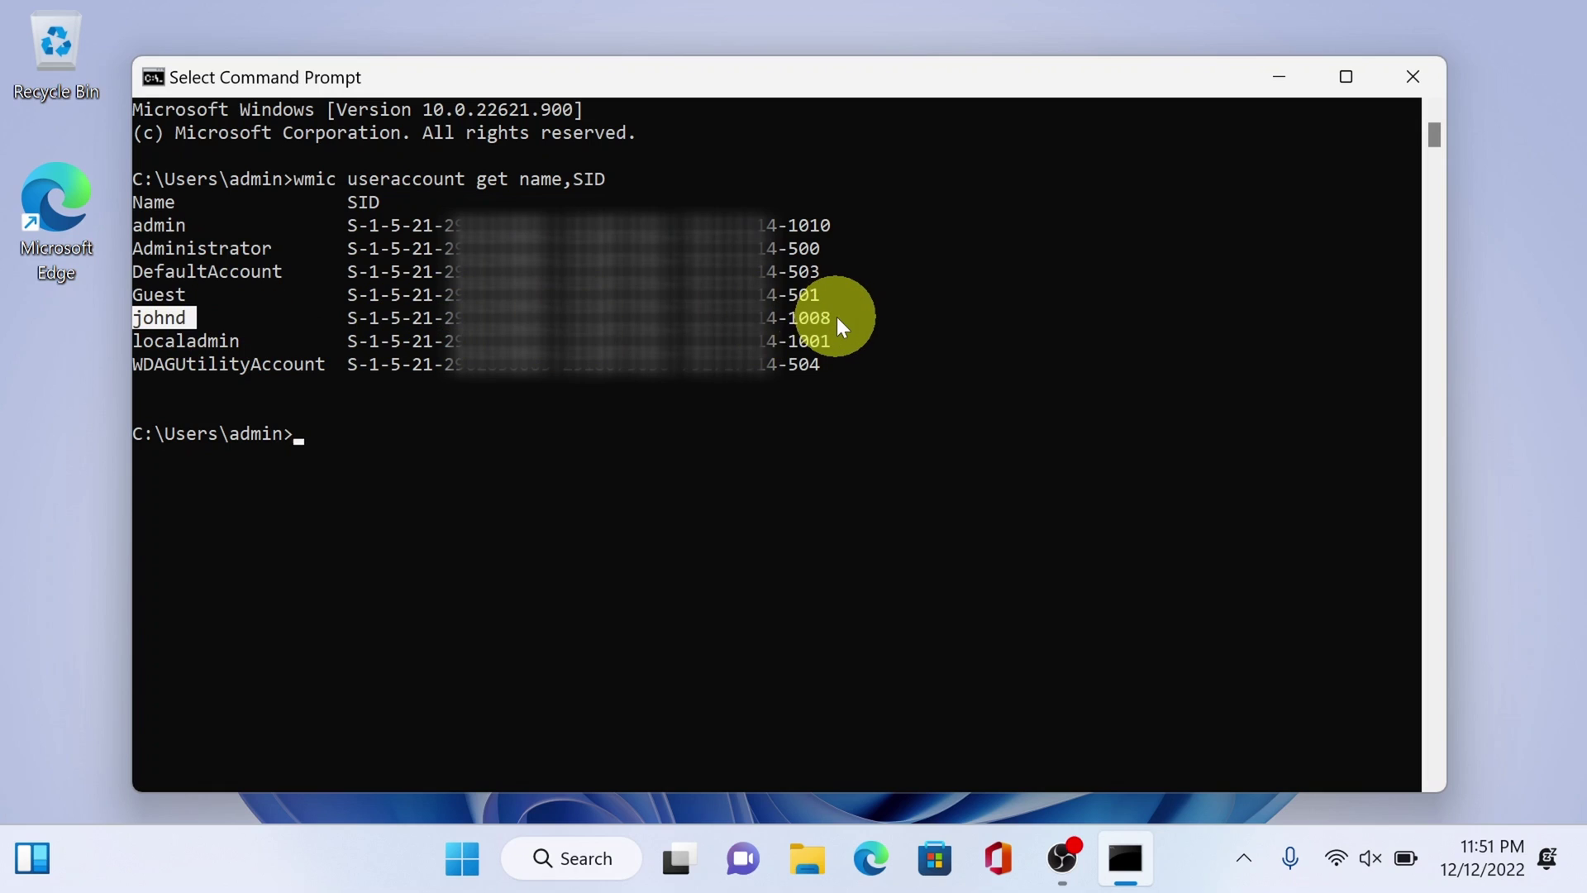
pyautogui.moveTo(840, 319); pyautogui.dragTo(786, 323)
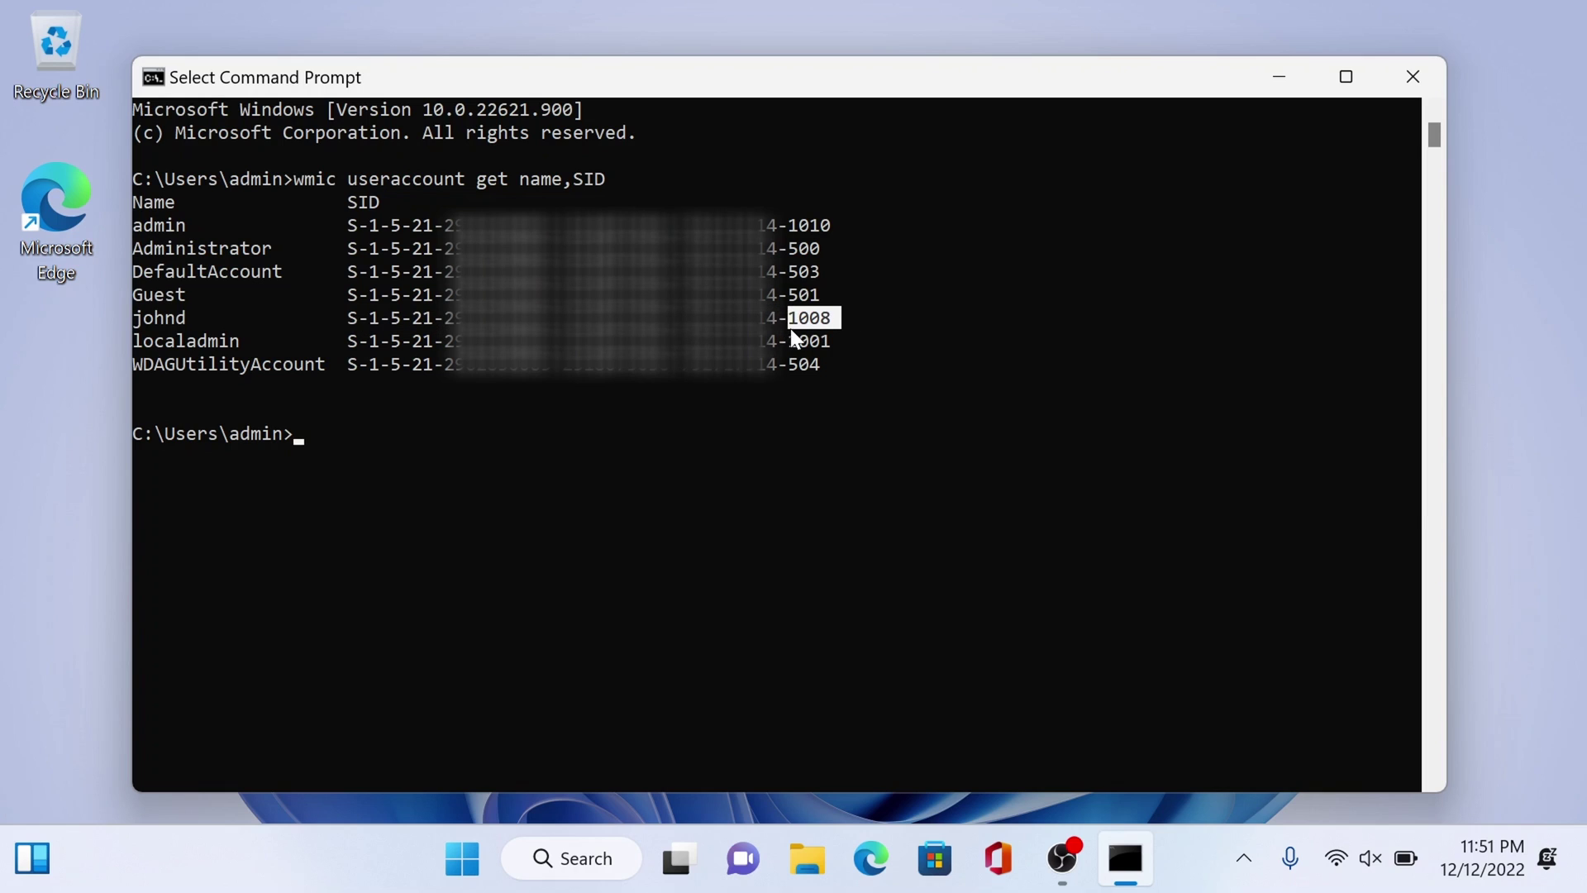
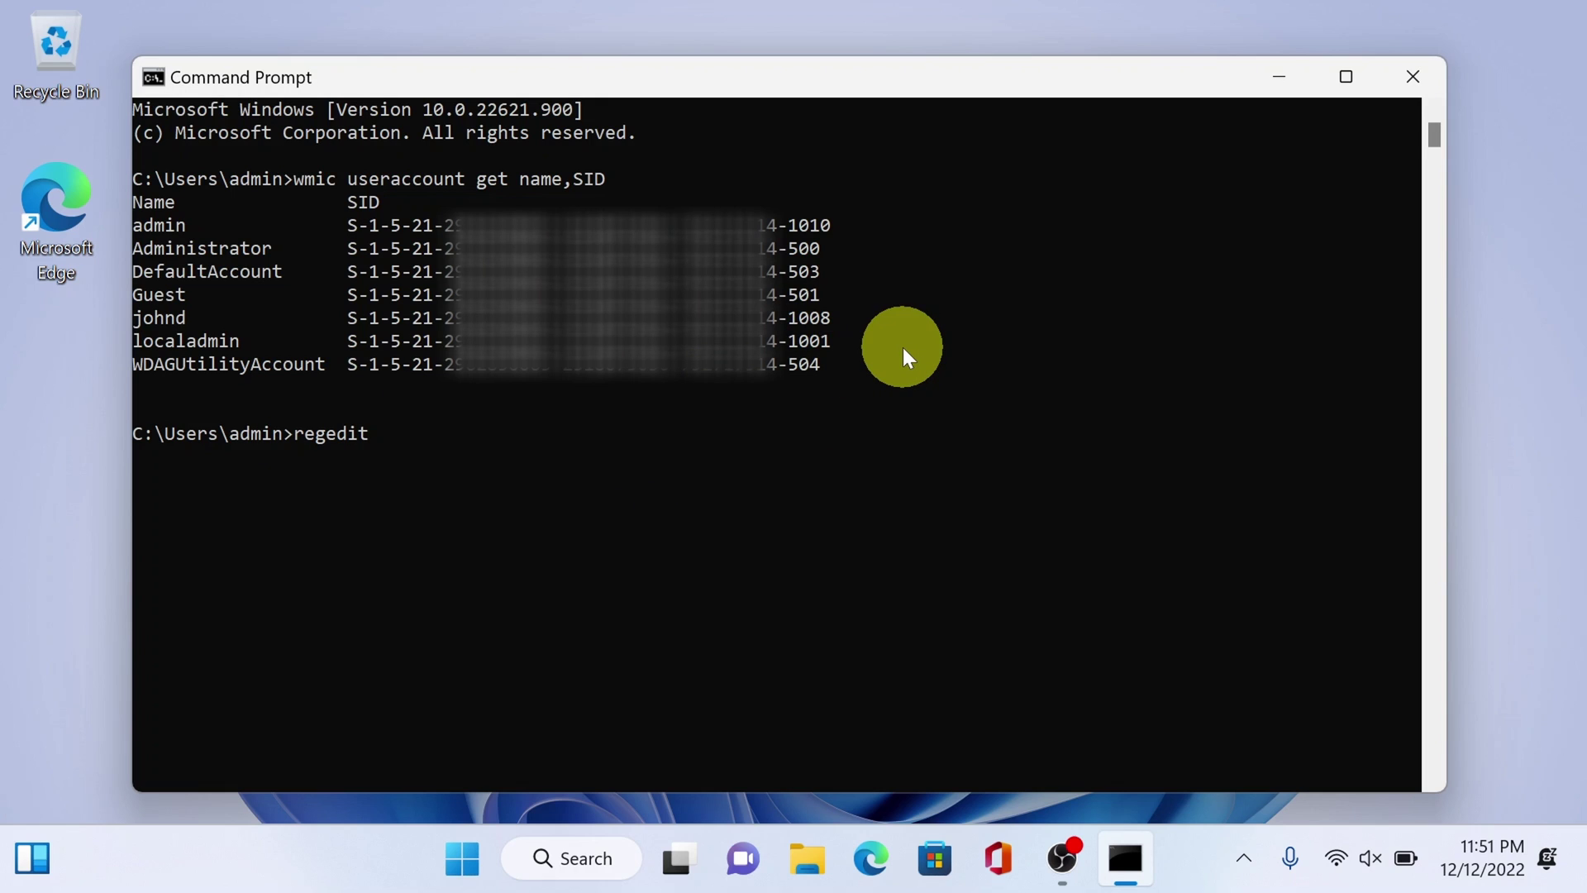
# - Run regedit from Command Prompt and maximize the Registry Editor window
pyautogui.press('Return')
pyautogui.click(1186, 136)
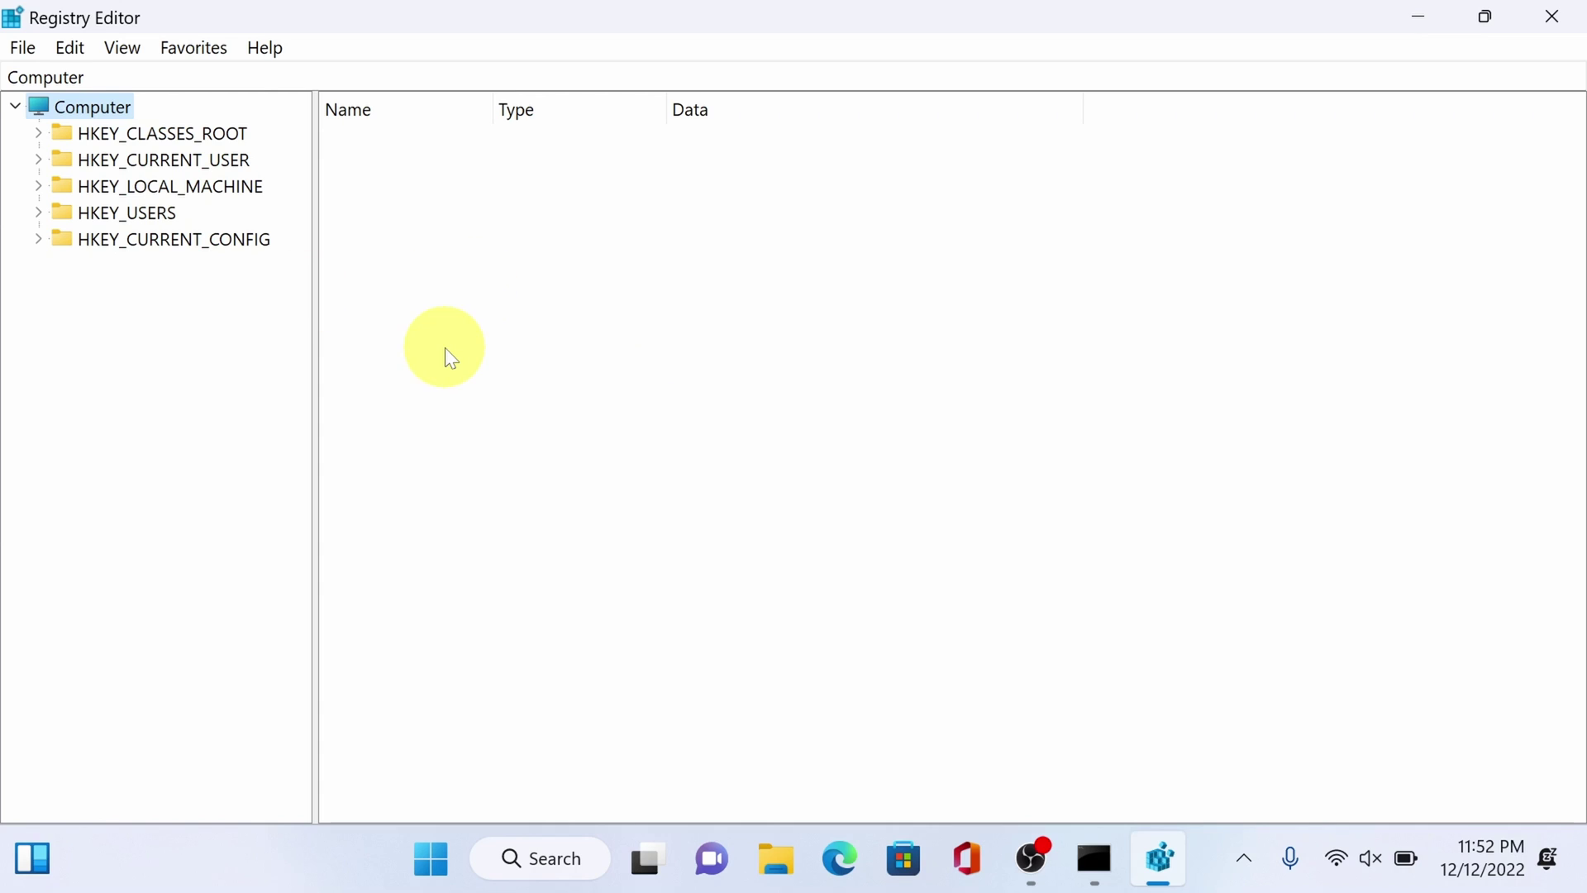
# - Expand HKEY_LOCAL_MACHINE > SOFTWARE > Microsoft > Windows NT in the registry tree
pyautogui.click(187, 183)
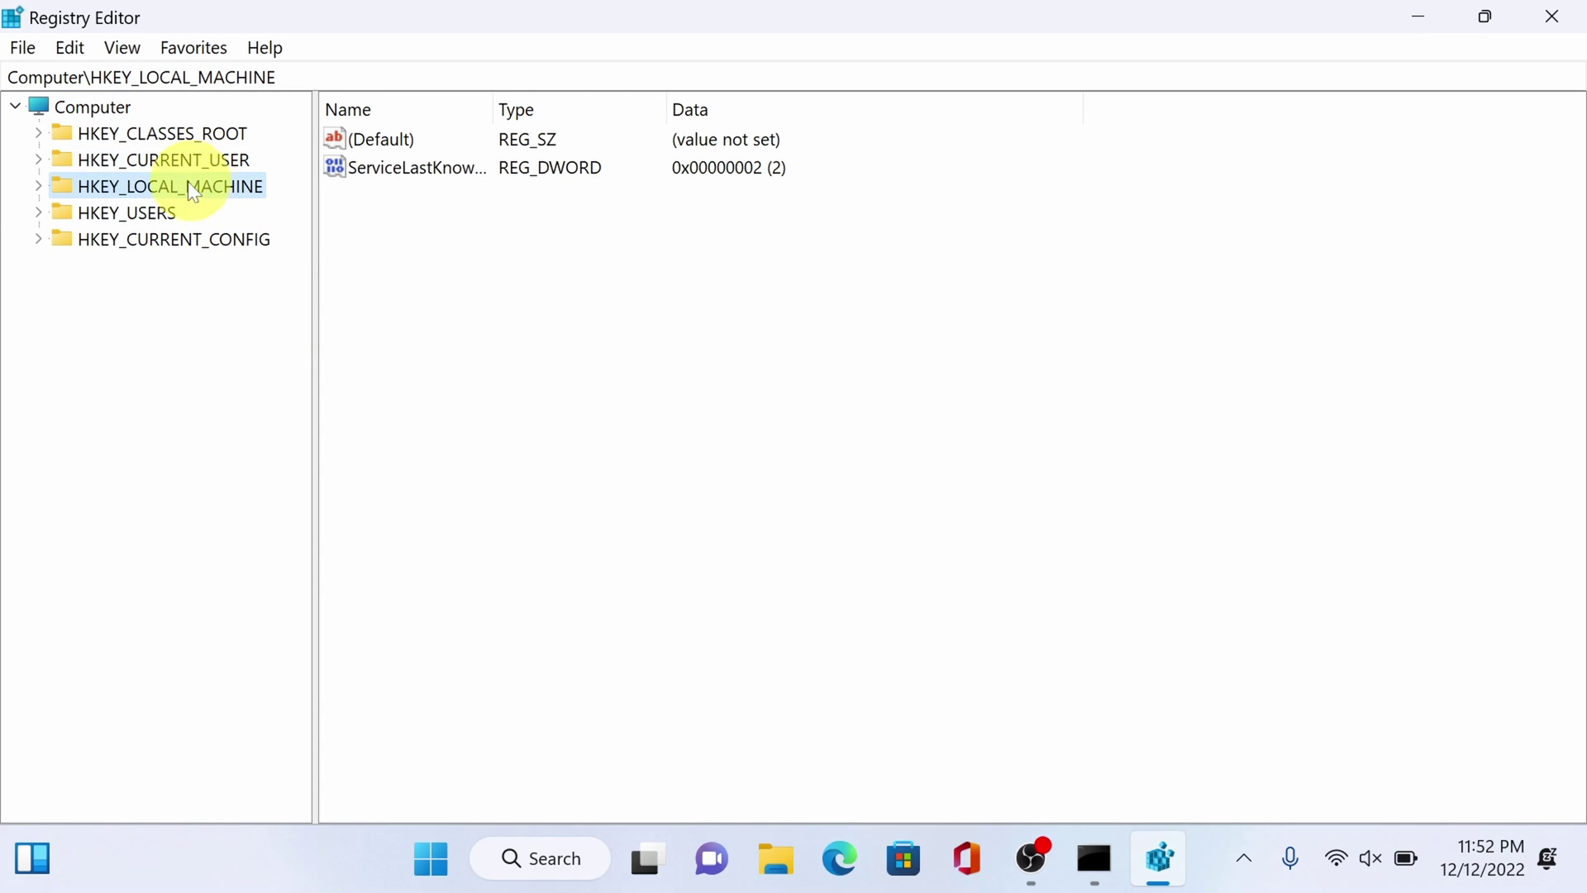
pyautogui.click(39, 185)
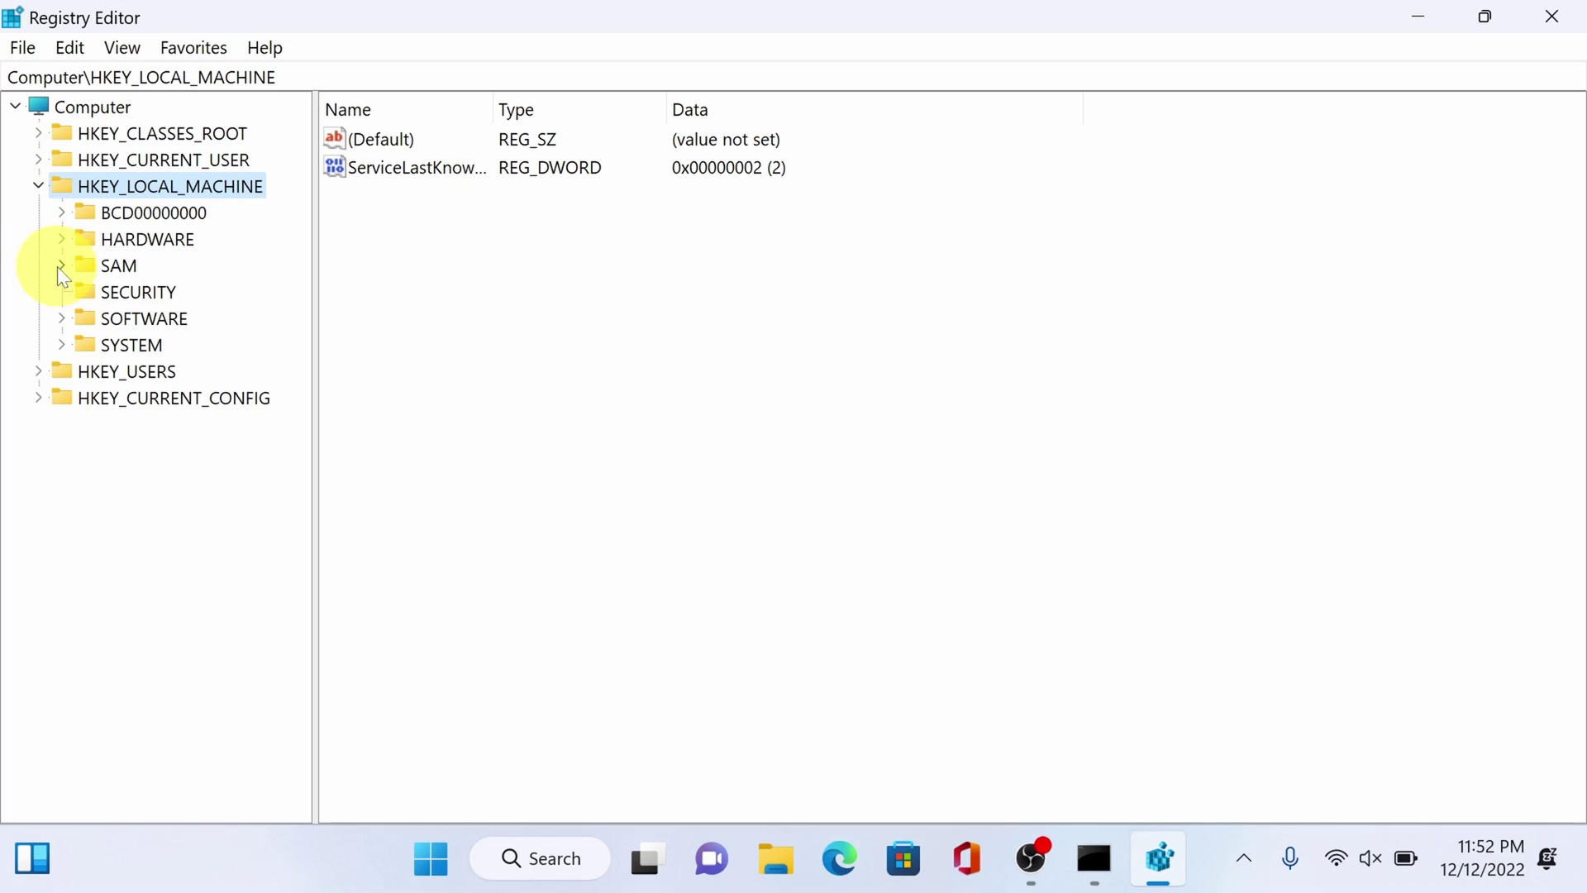
pyautogui.click(149, 324)
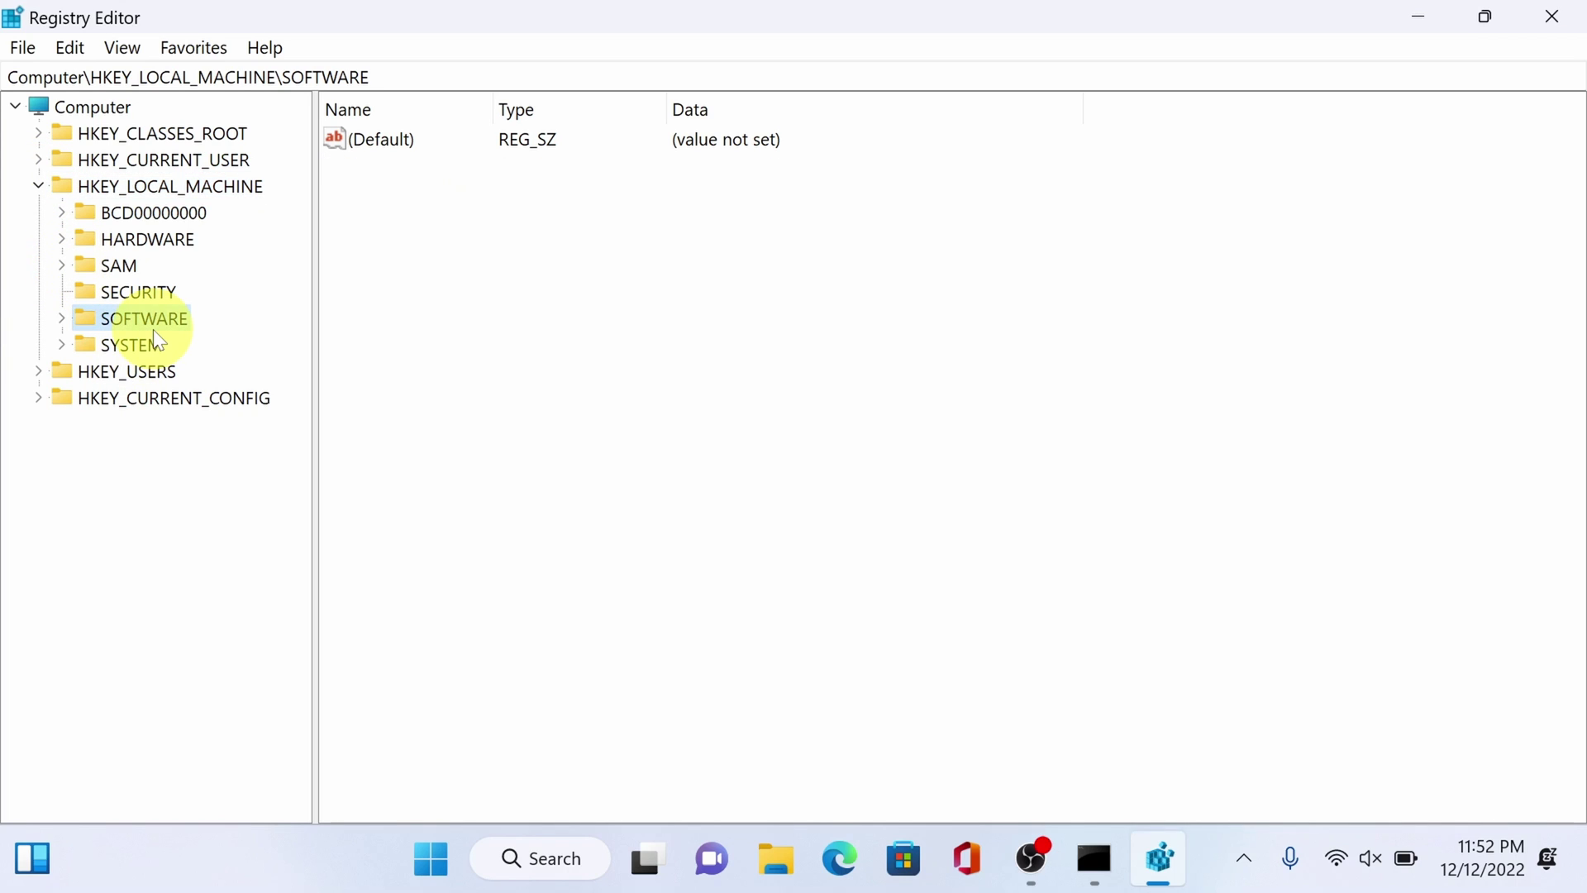
pyautogui.click(61, 318)
pyautogui.click(130, 427)
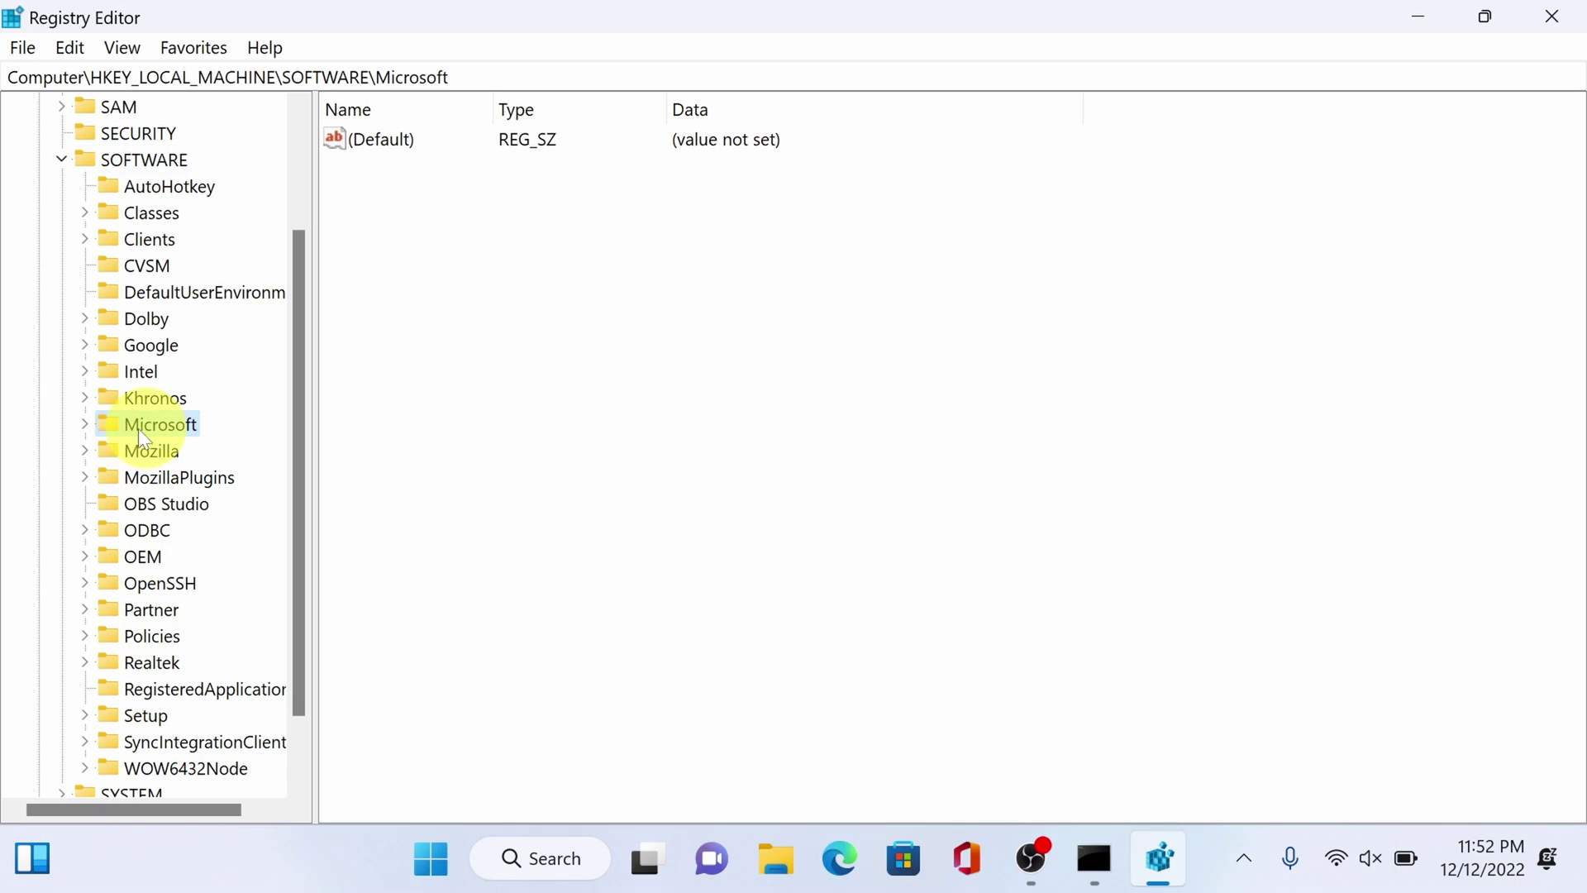
pyautogui.doubleClick(106, 431)
pyautogui.scroll(-15, 140, 420)
pyautogui.click(139, 424)
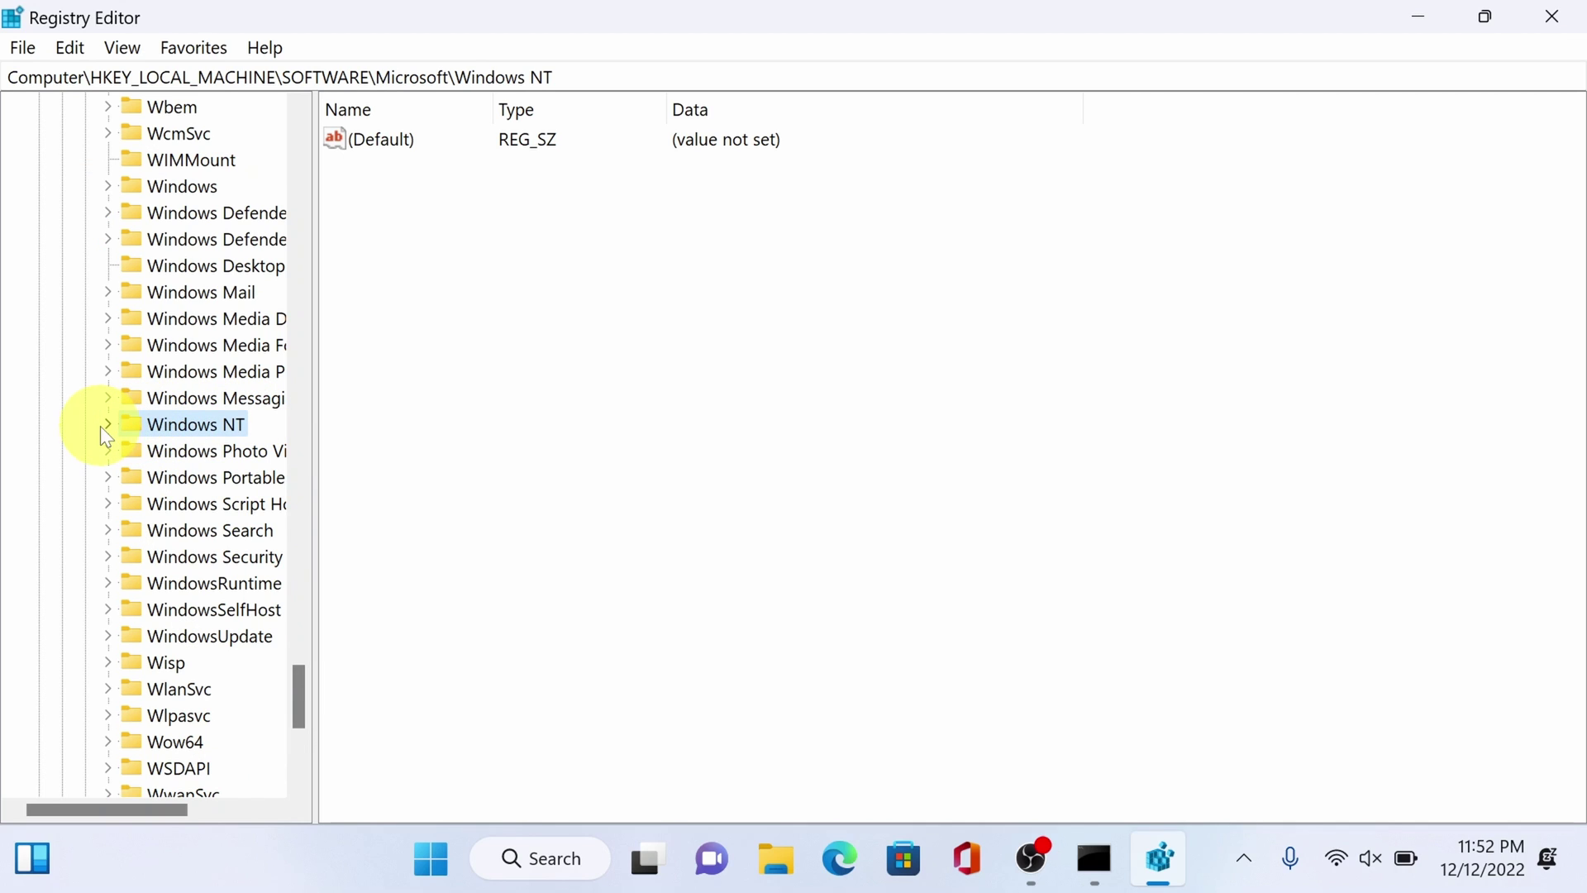
pyautogui.click(108, 424)
pyautogui.moveTo(324, 463); pyautogui.dragTo(500, 463)
# - Expand CurrentVersion and open the ProfileList key to reveal its SID subkeys
pyautogui.click(132, 450)
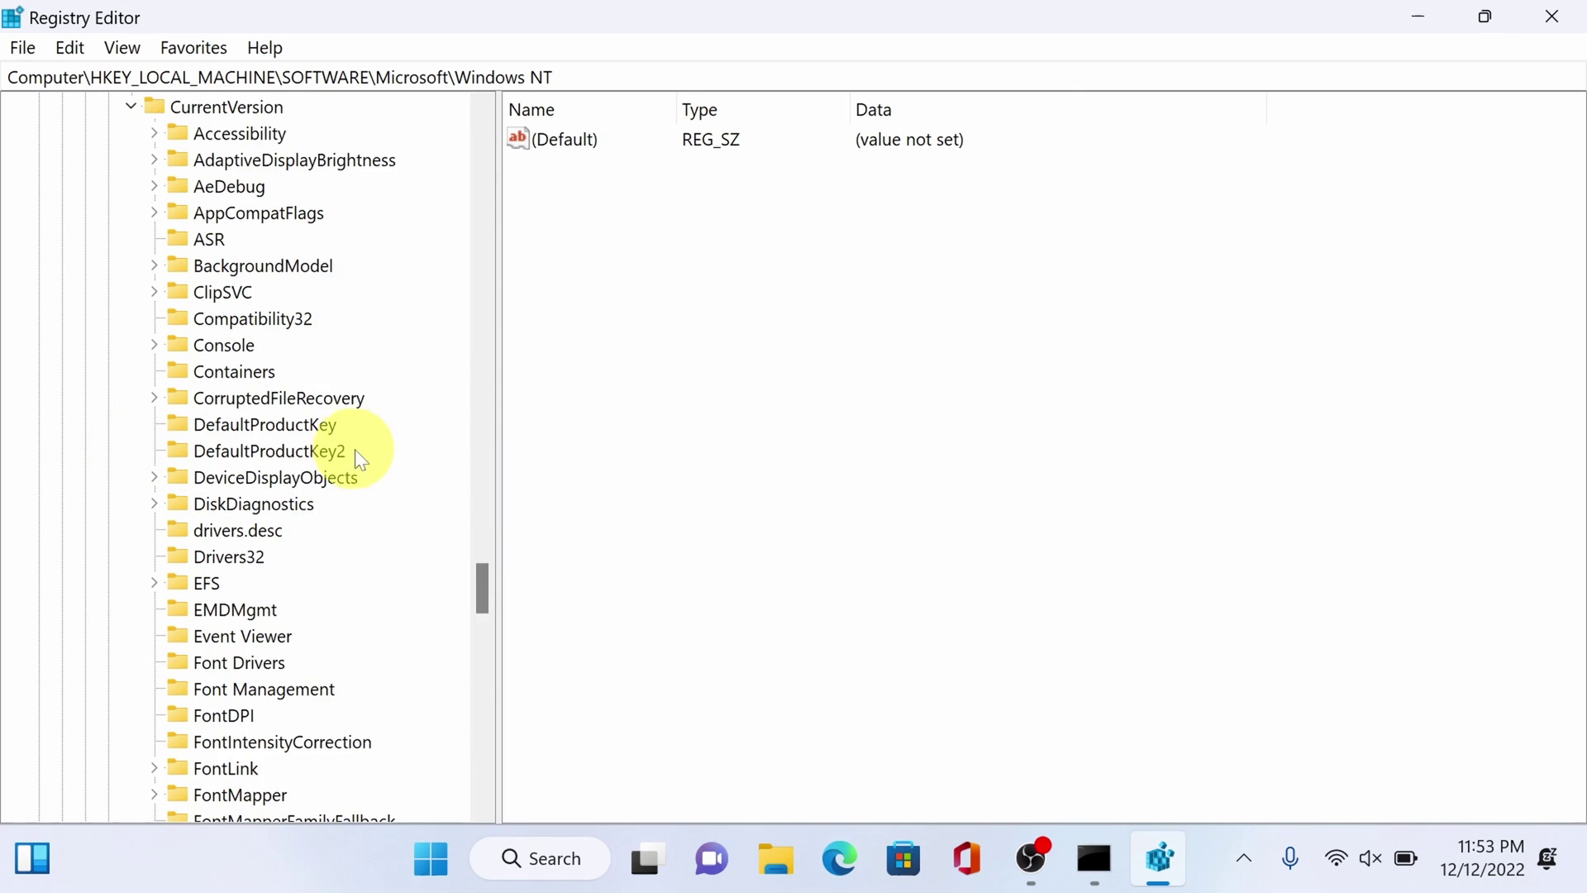
pyautogui.scroll(-3, 187, 201)
pyautogui.scroll(3, 189, 212)
pyautogui.click(208, 107)
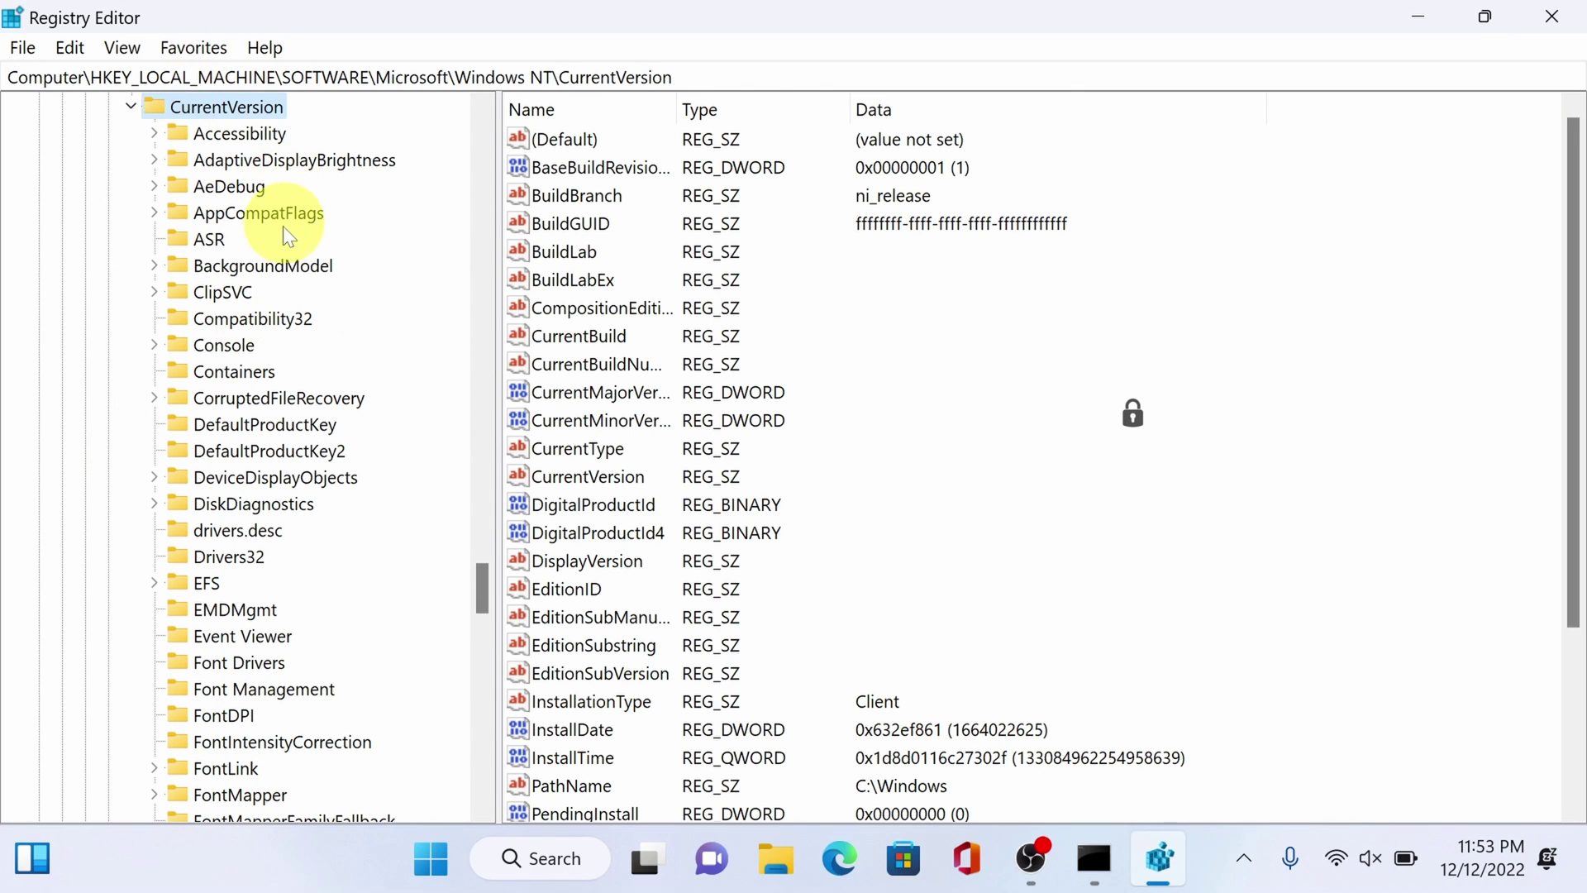
pyautogui.scroll(-14, 248, 579)
pyautogui.click(246, 662)
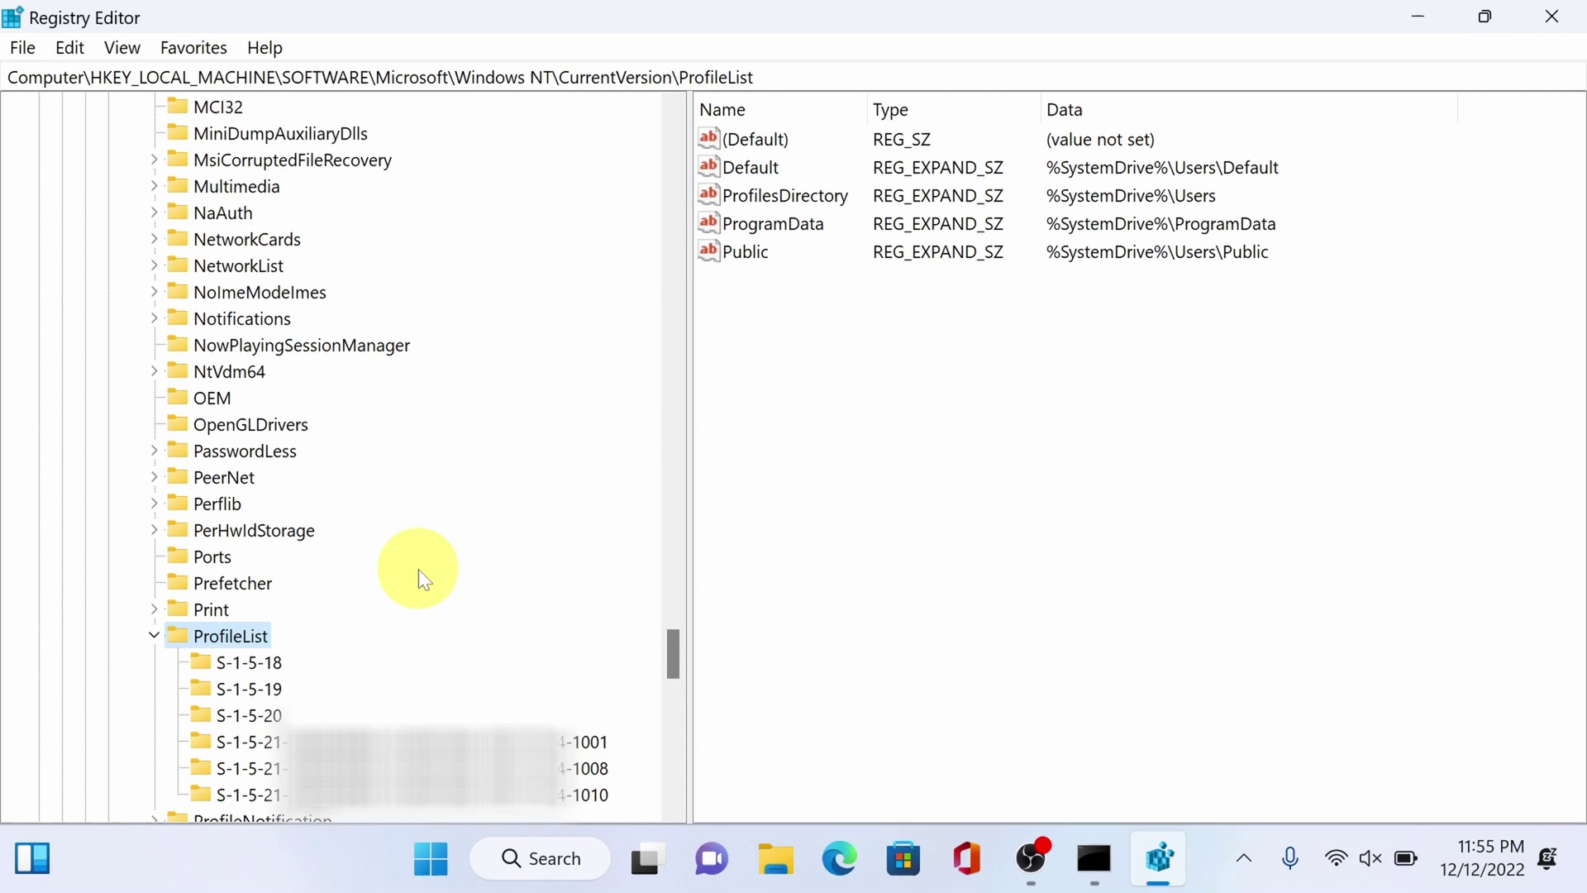
pyautogui.scroll(-1, 418, 568)
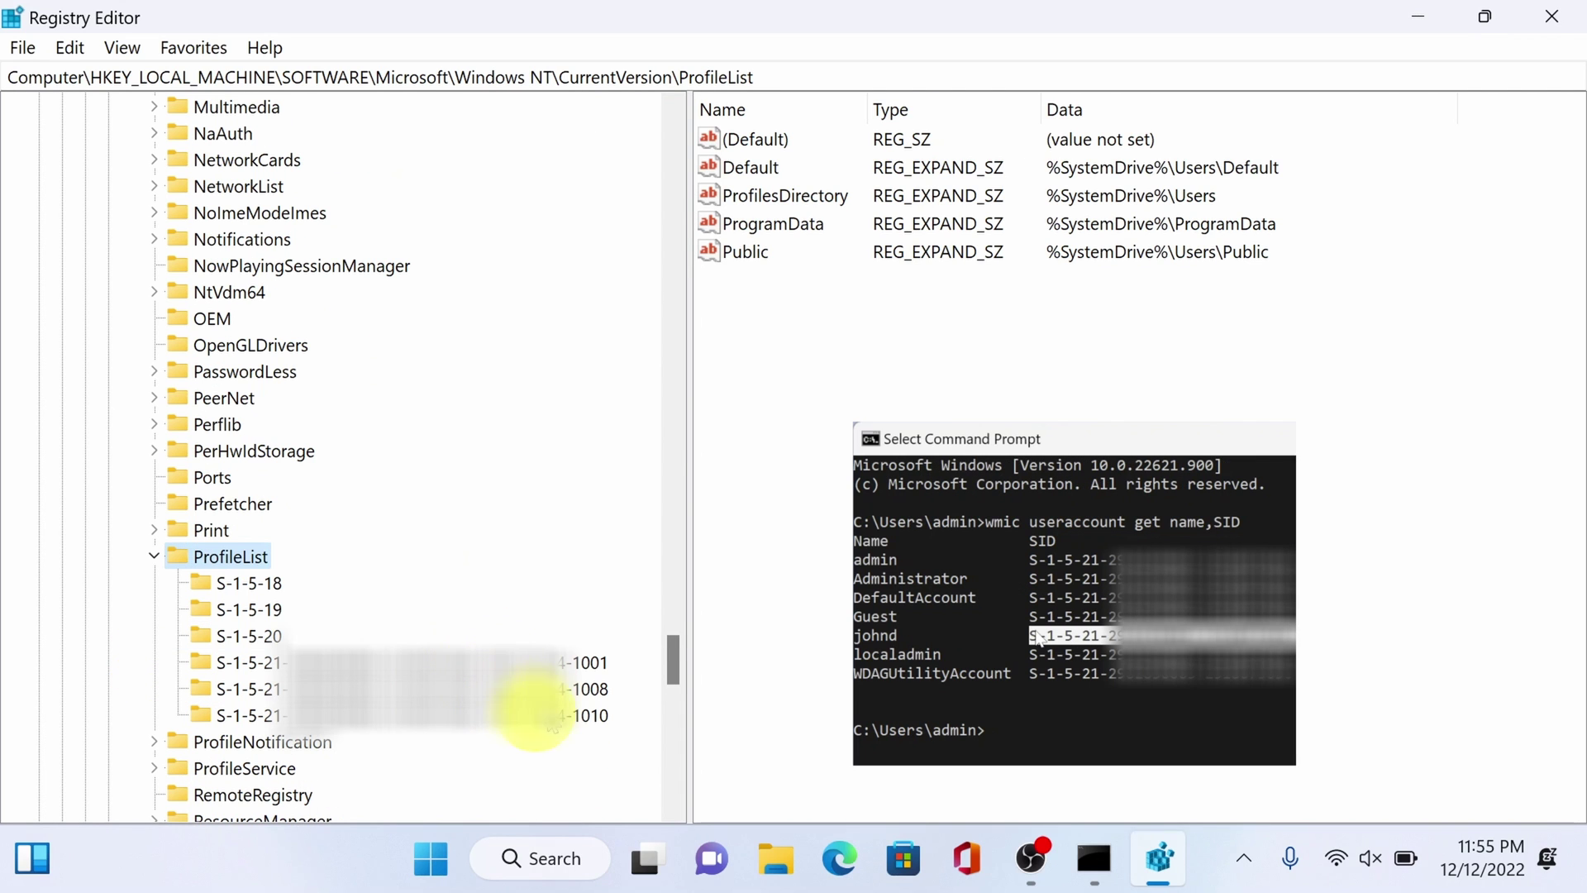
# - Select the profile subkey ending in 1008 and its ProfileImagePath value pointing to the old user folder
pyautogui.click(580, 691)
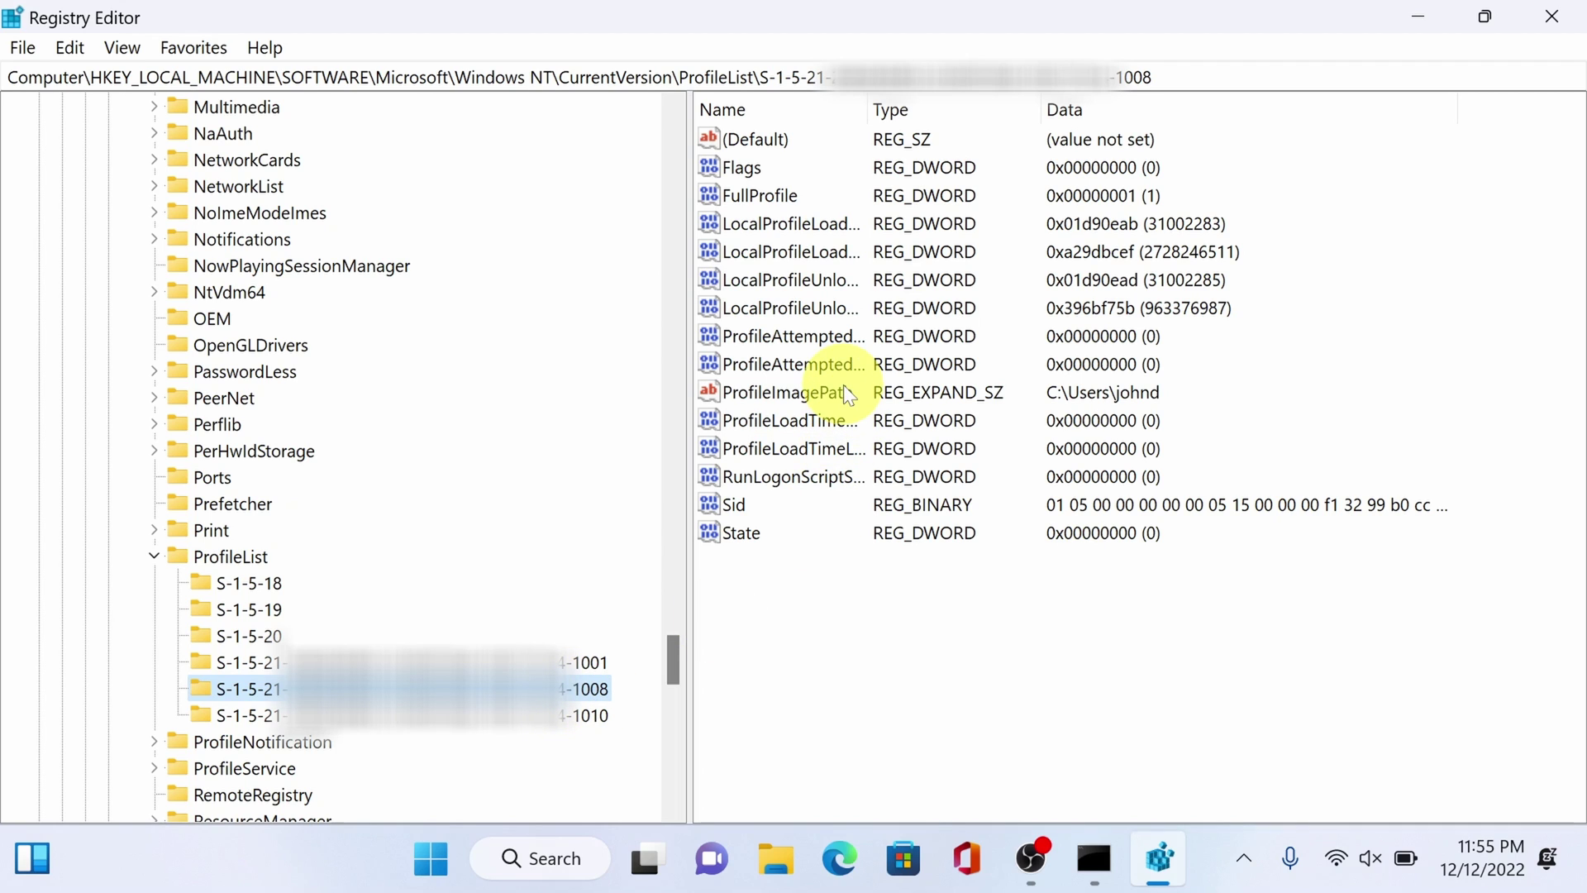
pyautogui.click(843, 391)
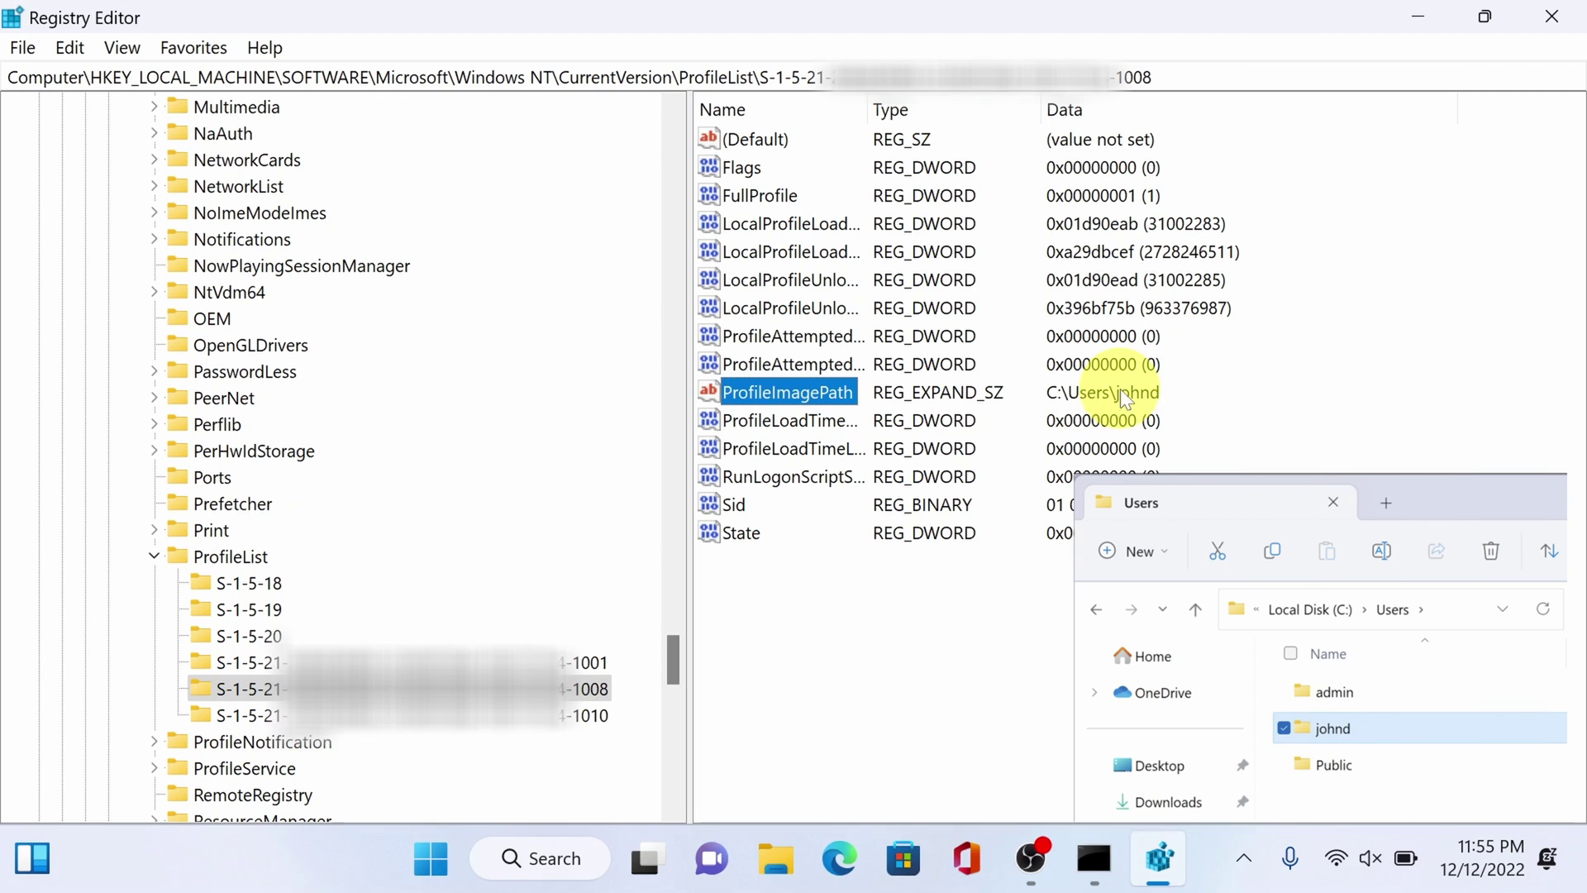
# - Change the 1008 profile's ProfileImagePath value data to C:\Users\localboss
pyautogui.rightClick(783, 394)
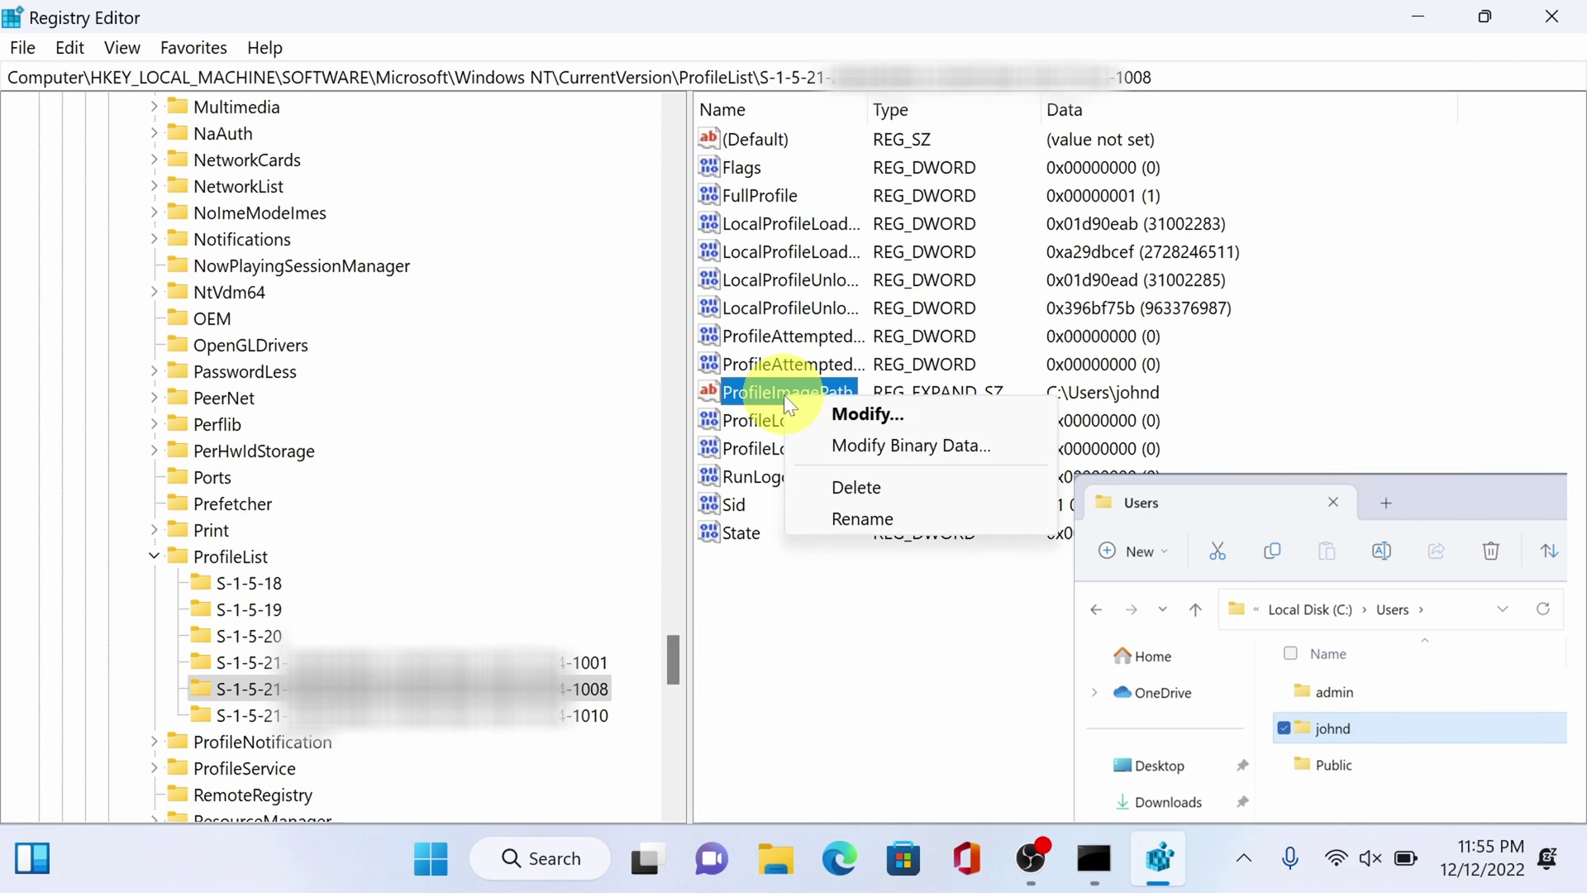
pyautogui.click(843, 418)
pyautogui.click(239, 289)
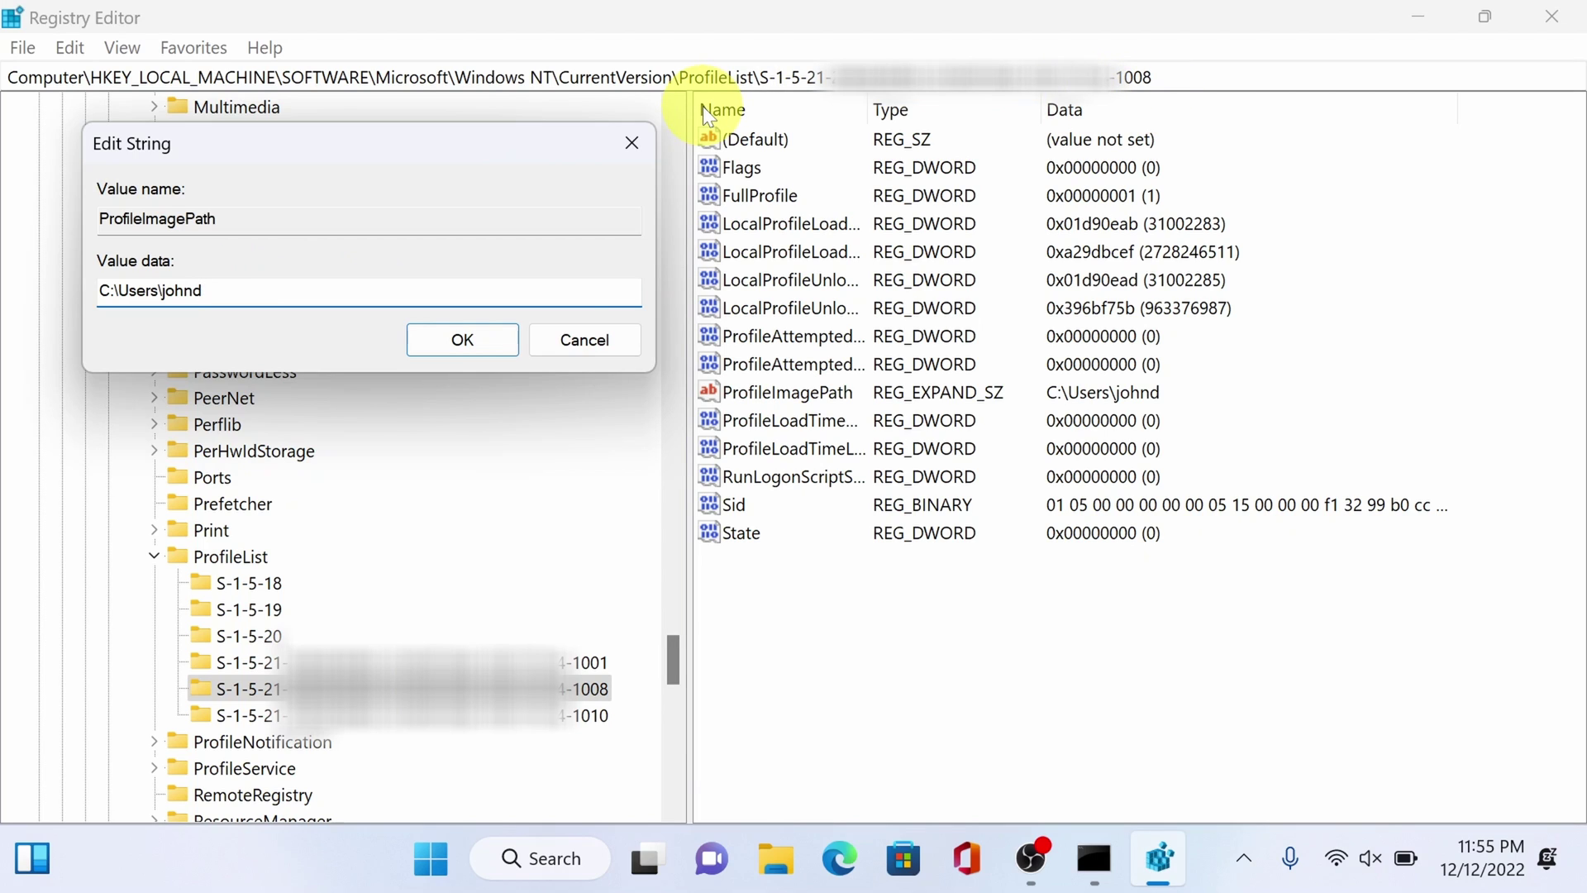
pyautogui.press('BackSpace')
pyautogui.press('BackSpace')
pyautogui.press('BackSpace')
pyautogui.press('BackSpace')
pyautogui.press('BackSpace')
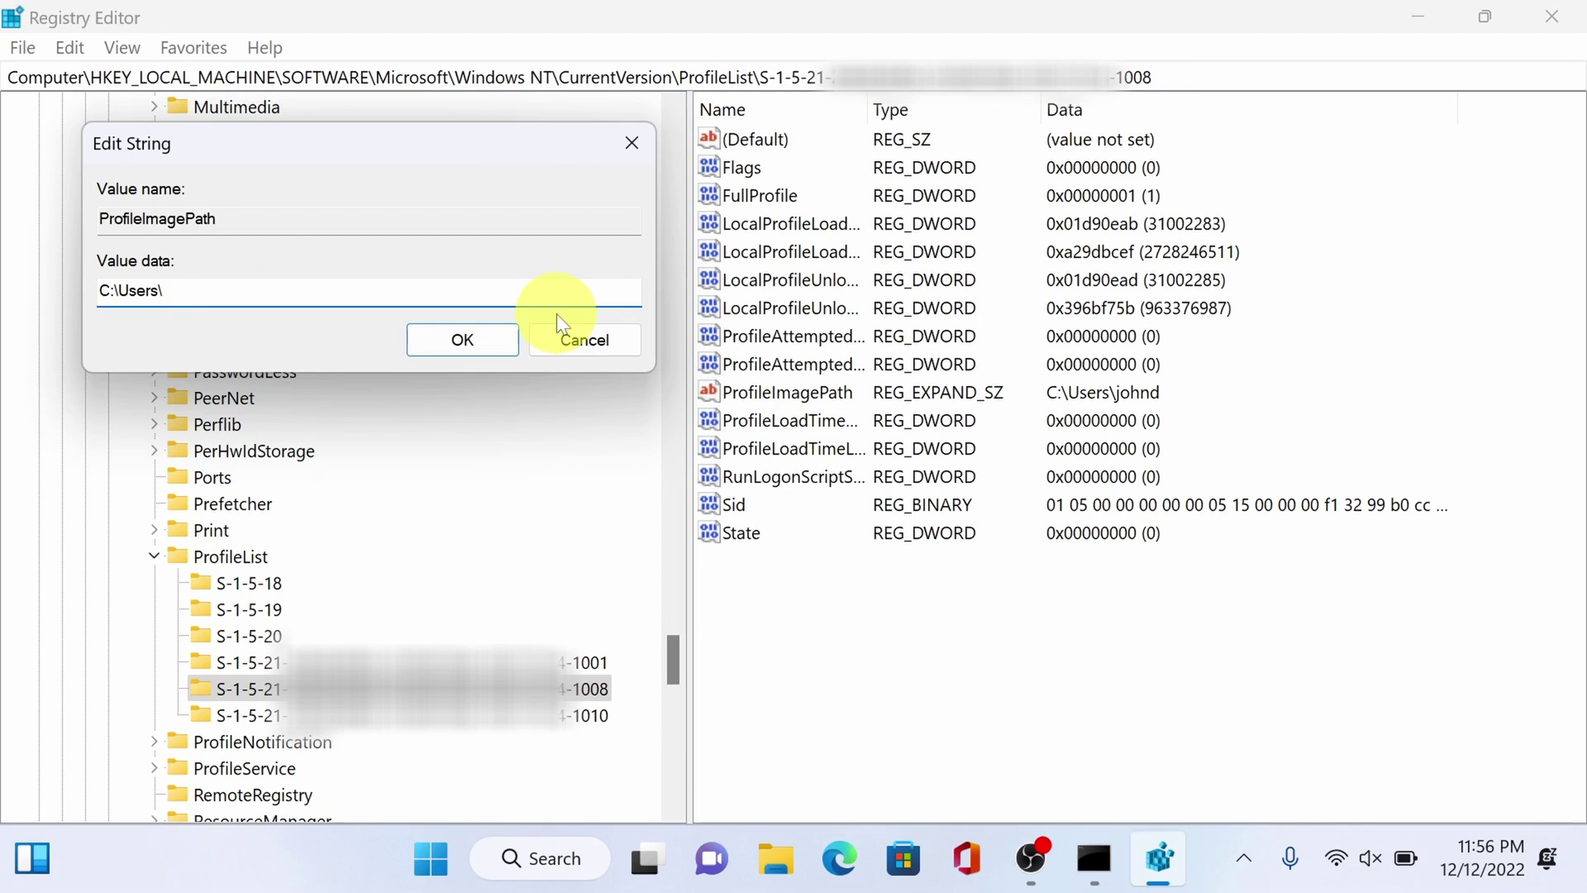
pyautogui.write('localboss')
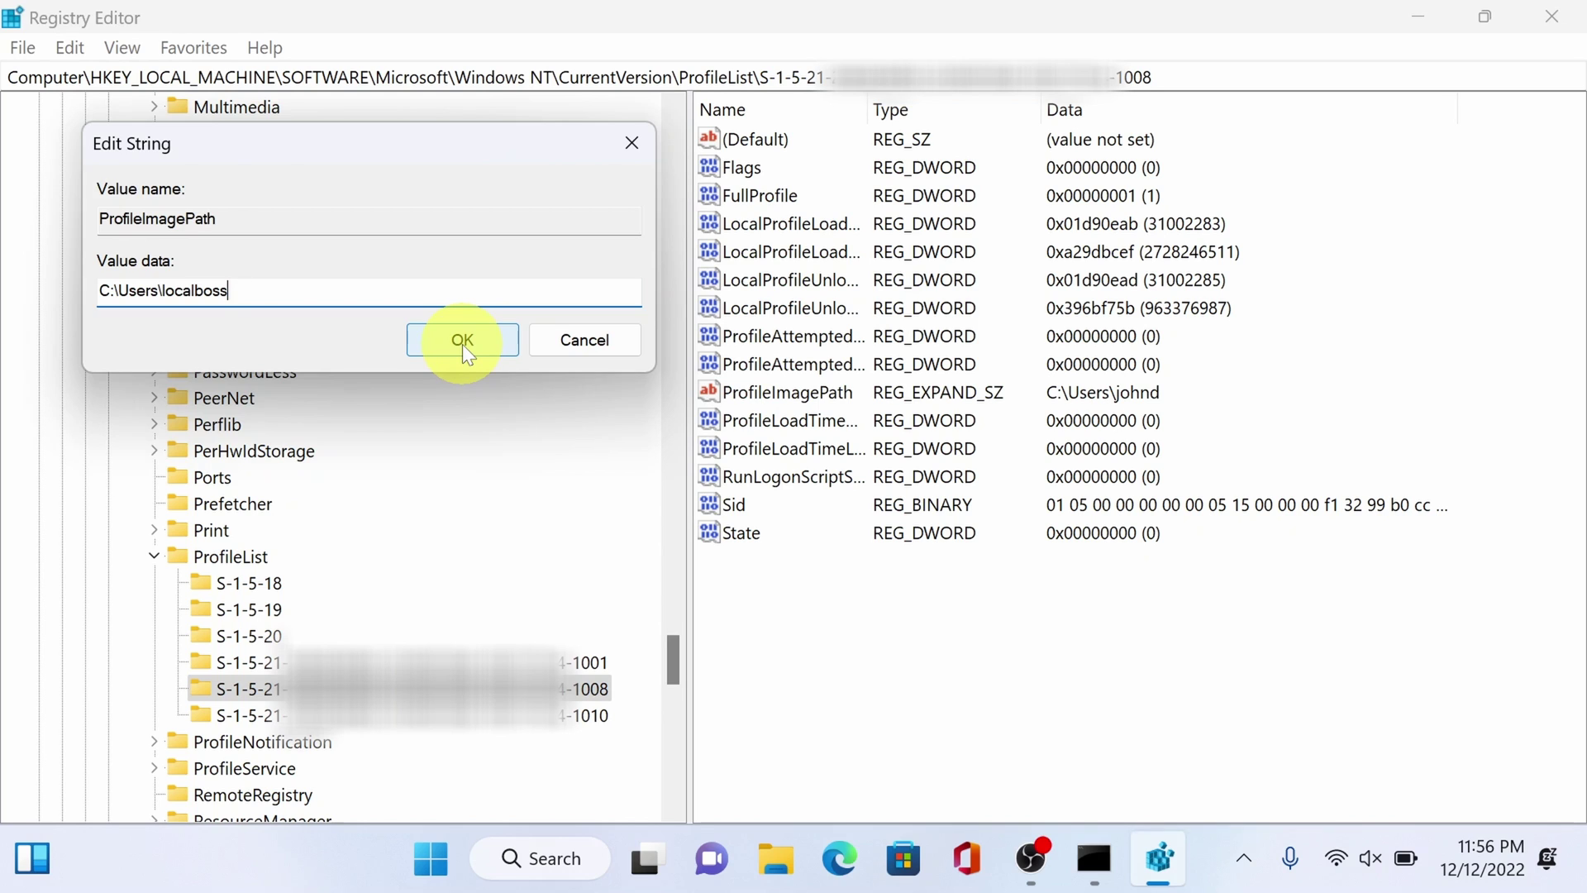
pyautogui.click(463, 344)
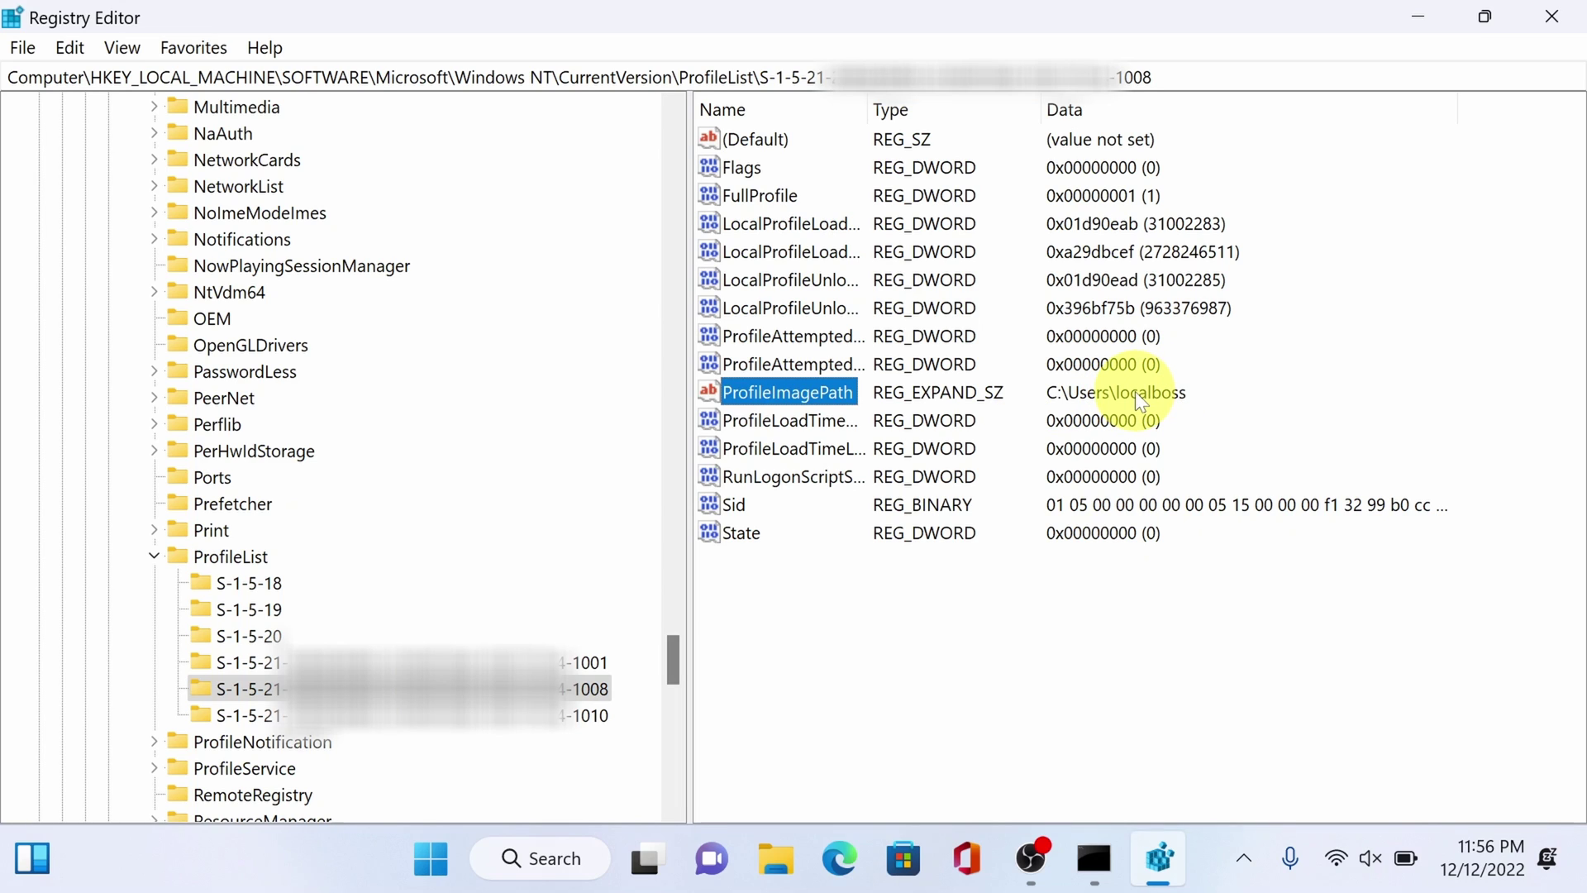
# - Close Registry Editor and browse File Explorer to C:\Users, selecting the old user's profile folder
pyautogui.click(1551, 14)
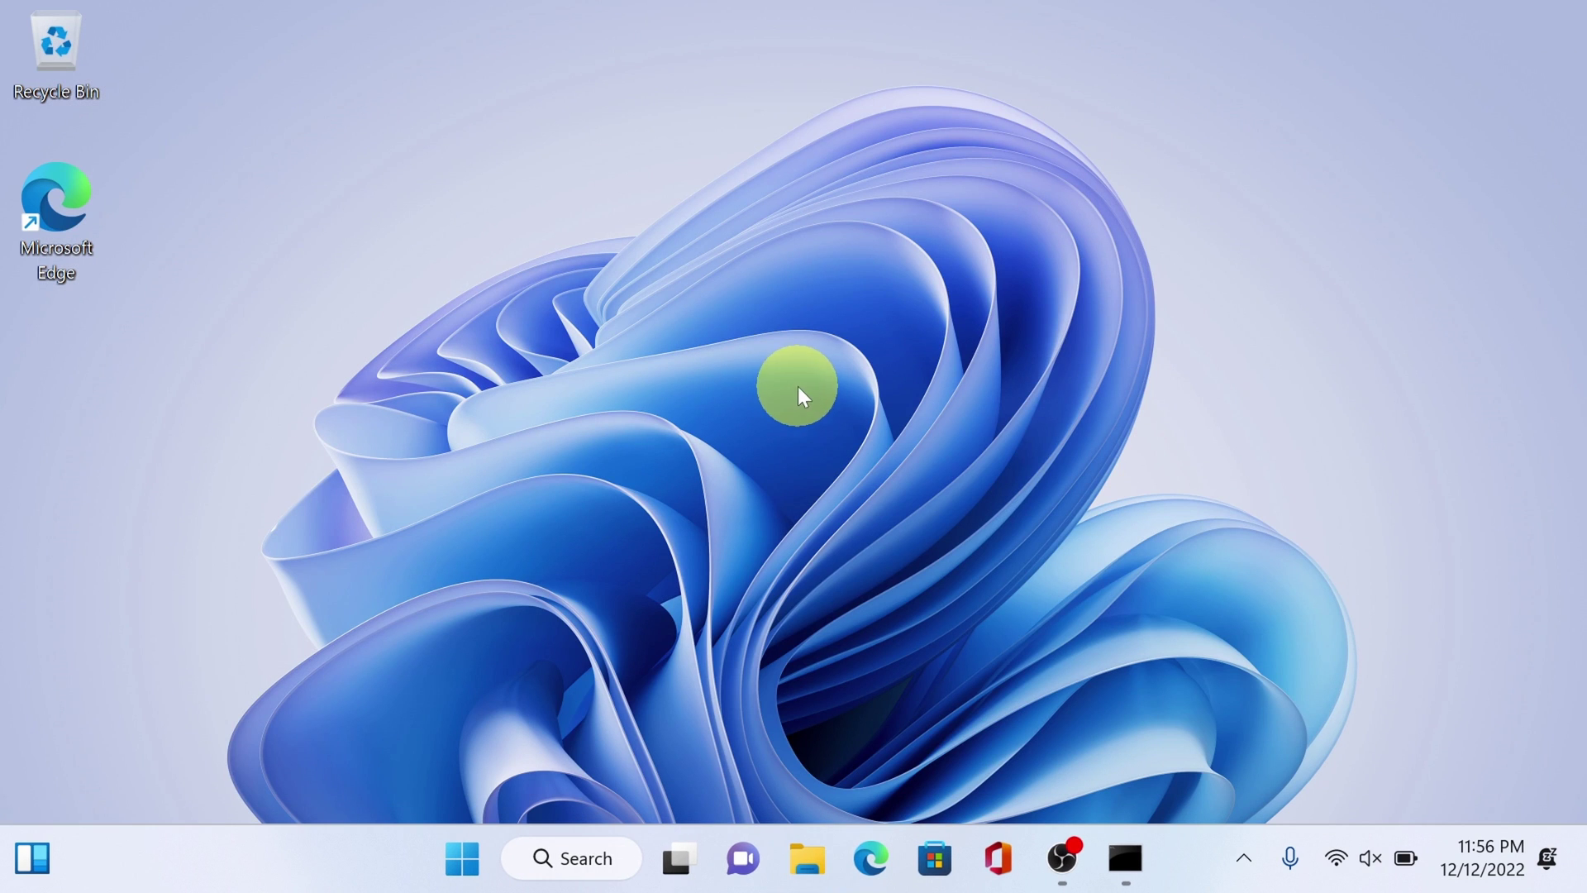
pyautogui.click(800, 865)
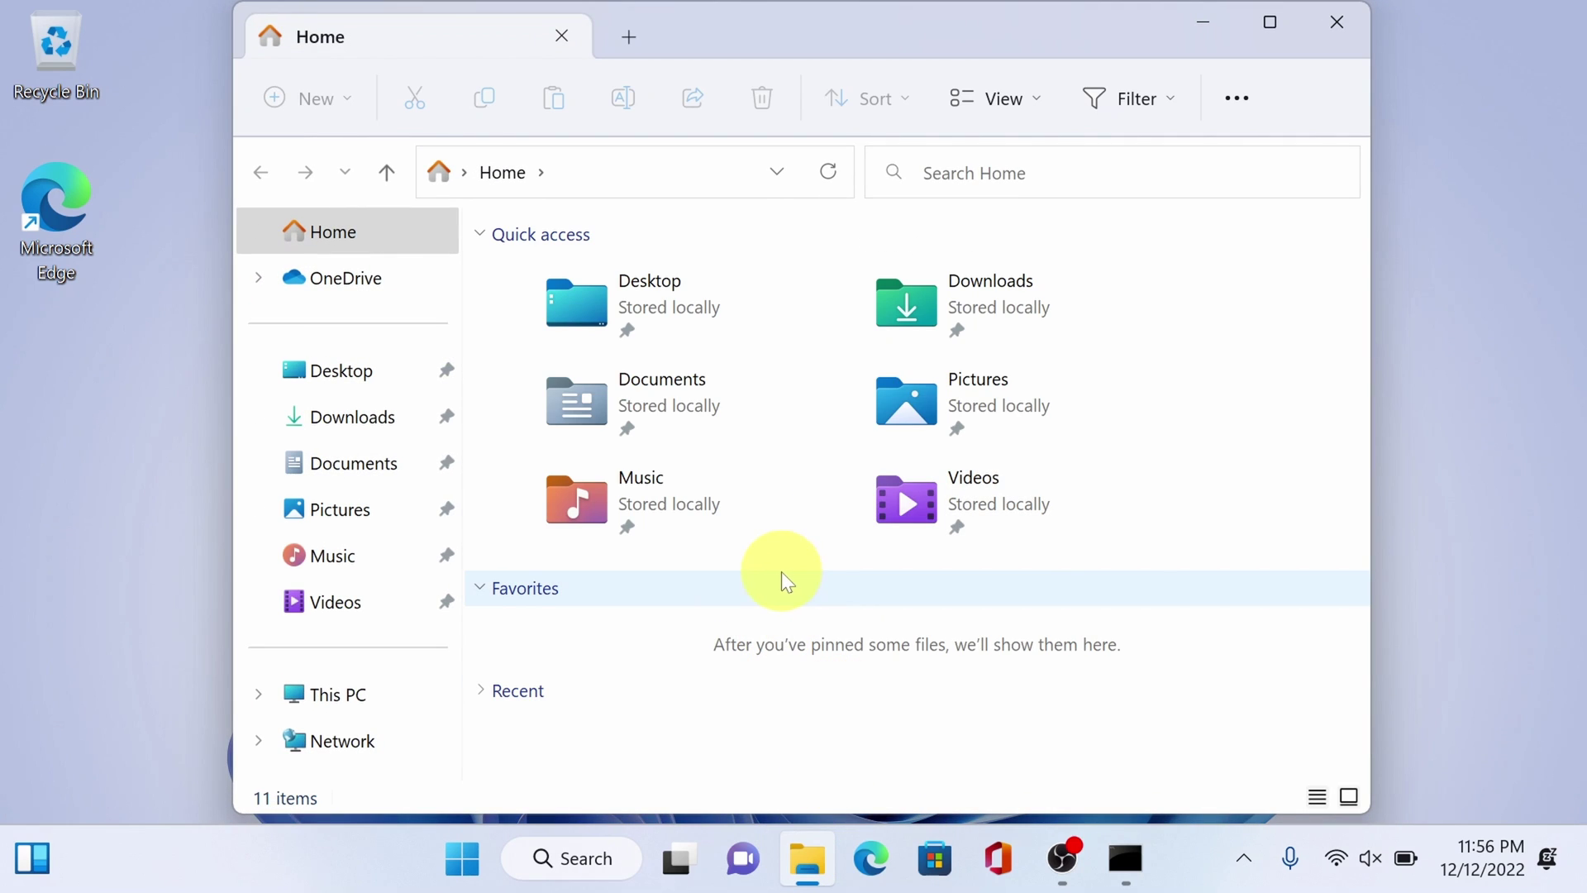
pyautogui.click(405, 701)
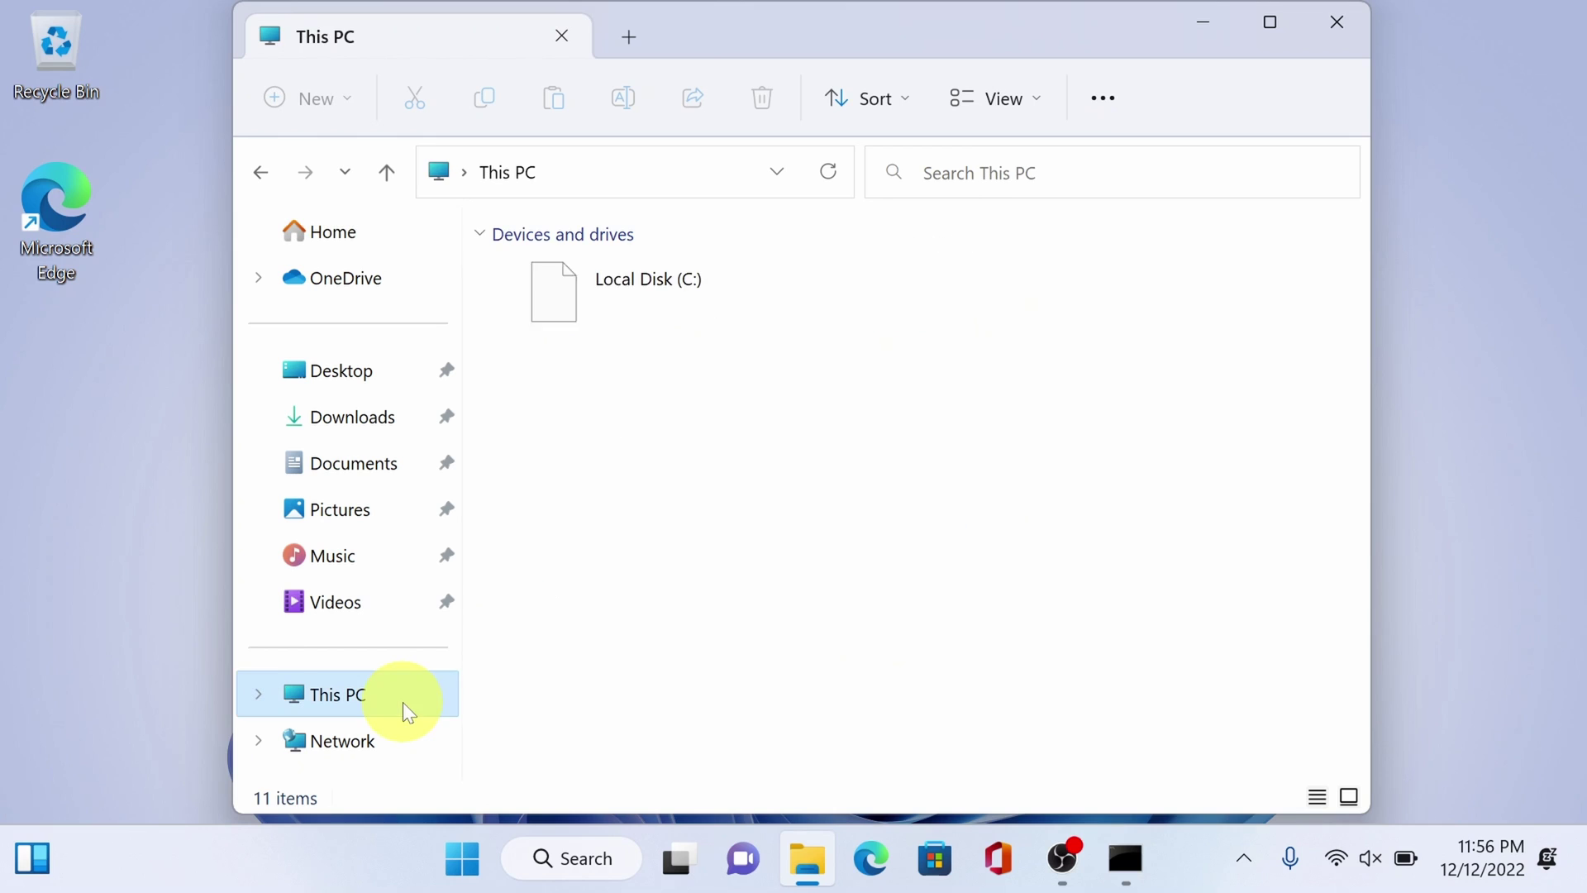
pyautogui.doubleClick(691, 295)
pyautogui.doubleClick(648, 373)
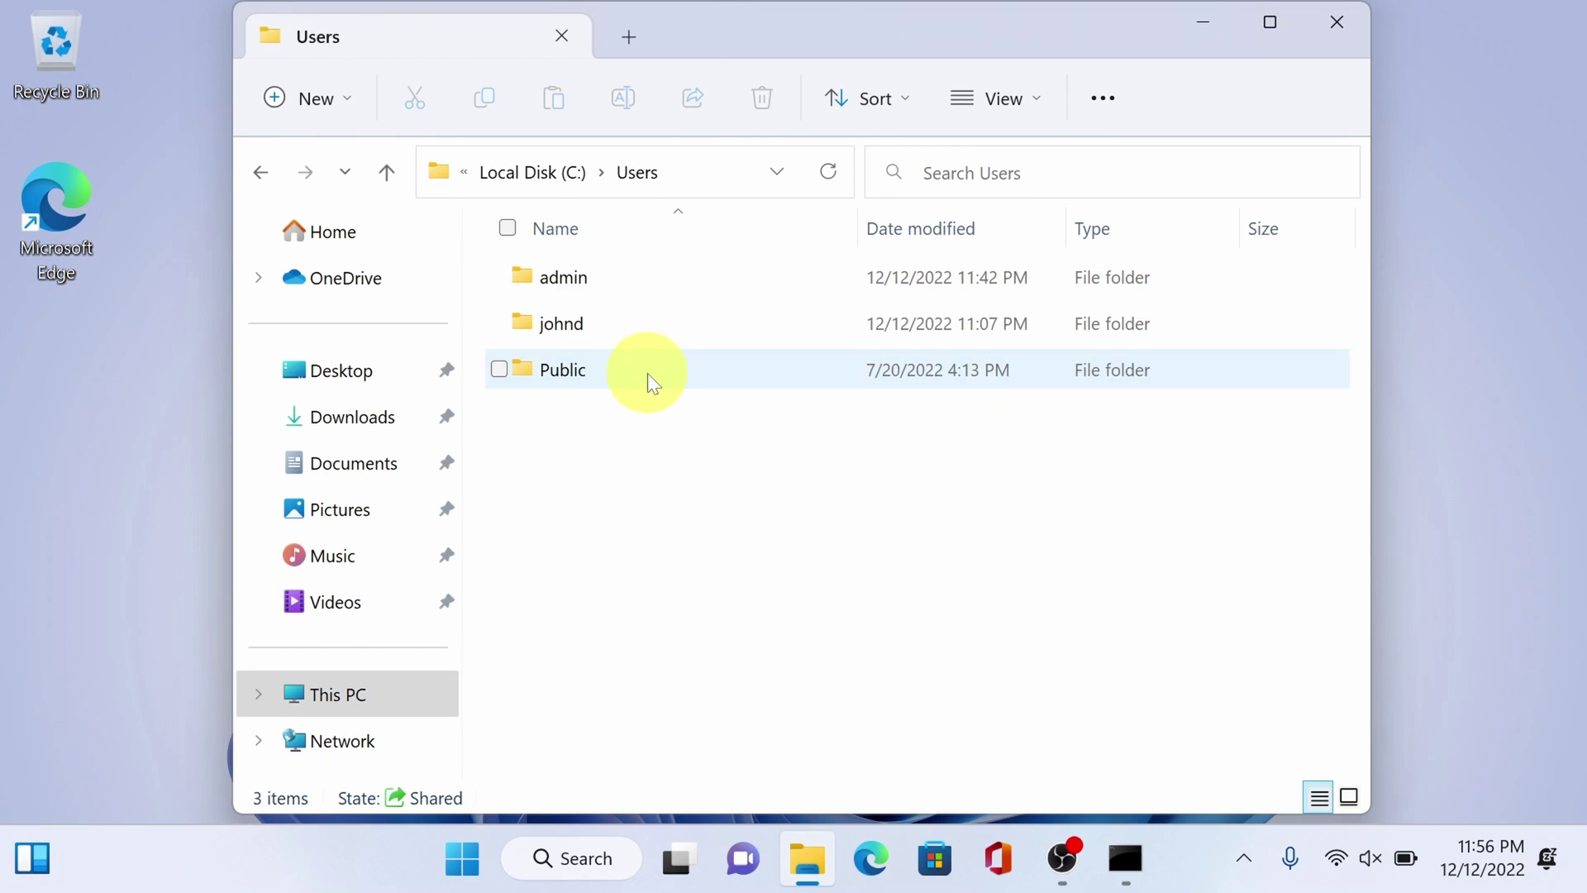
pyautogui.click(556, 319)
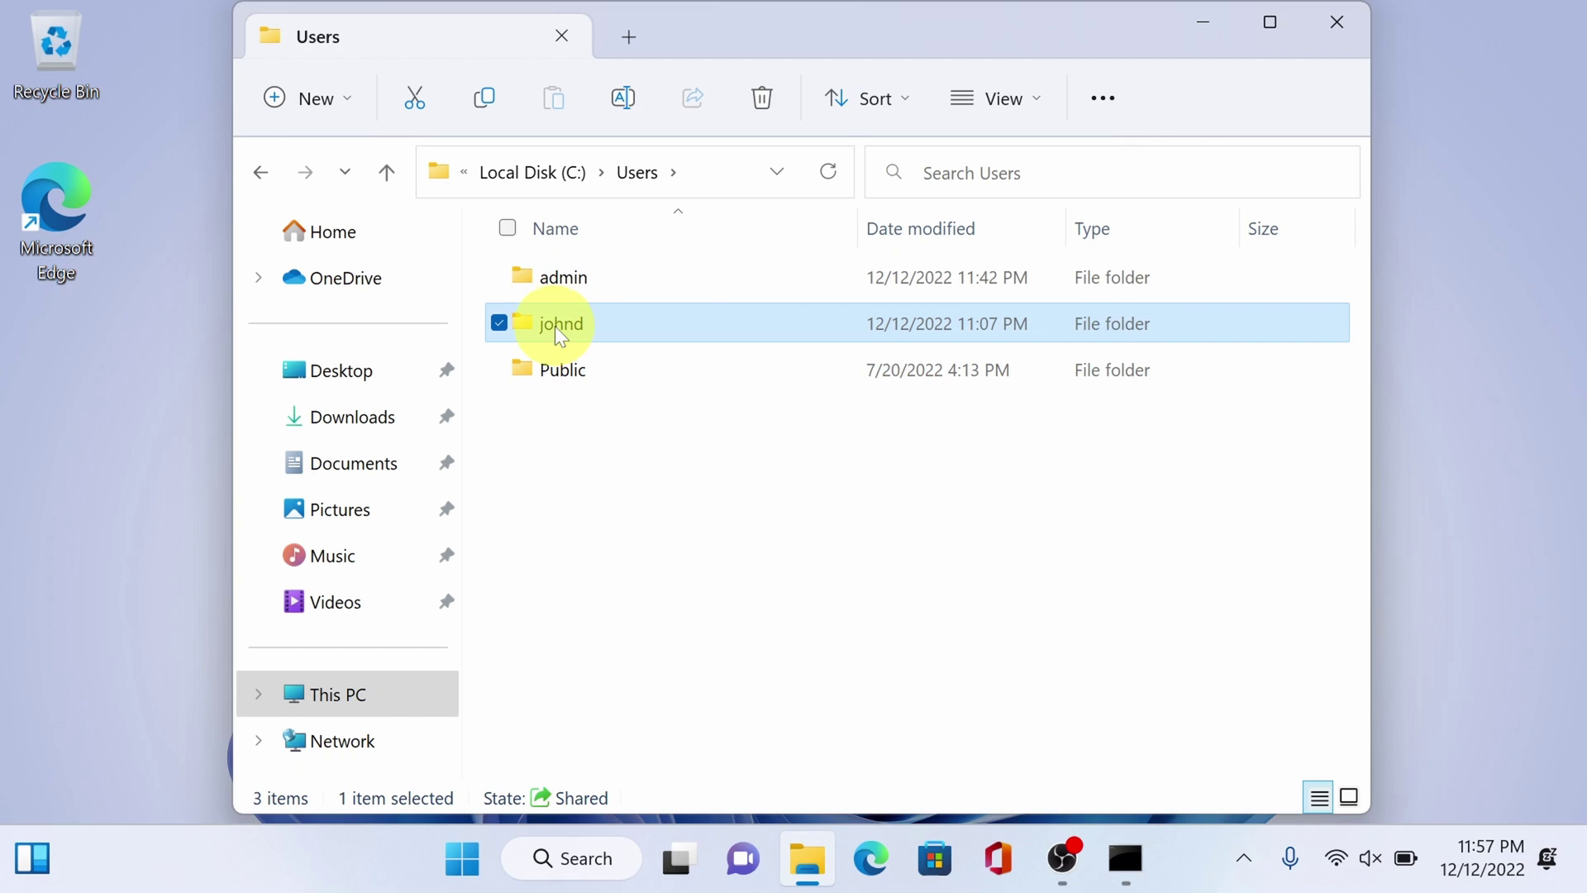
# - Rename the old user's profile folder in C:\Users to localboss
pyautogui.rightClick(555, 329)
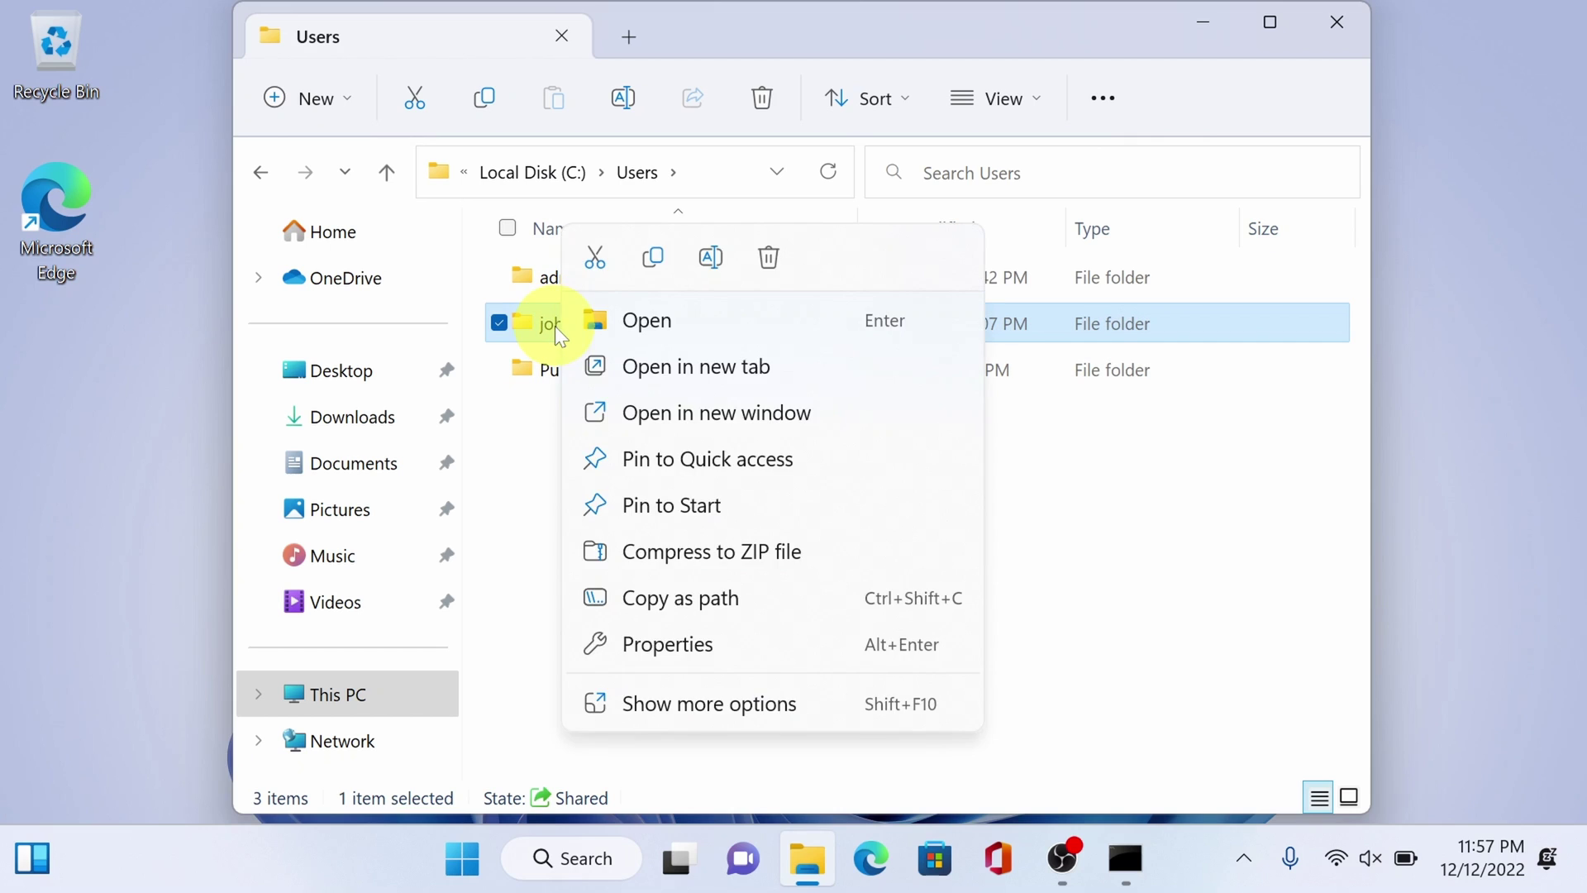
pyautogui.click(726, 258)
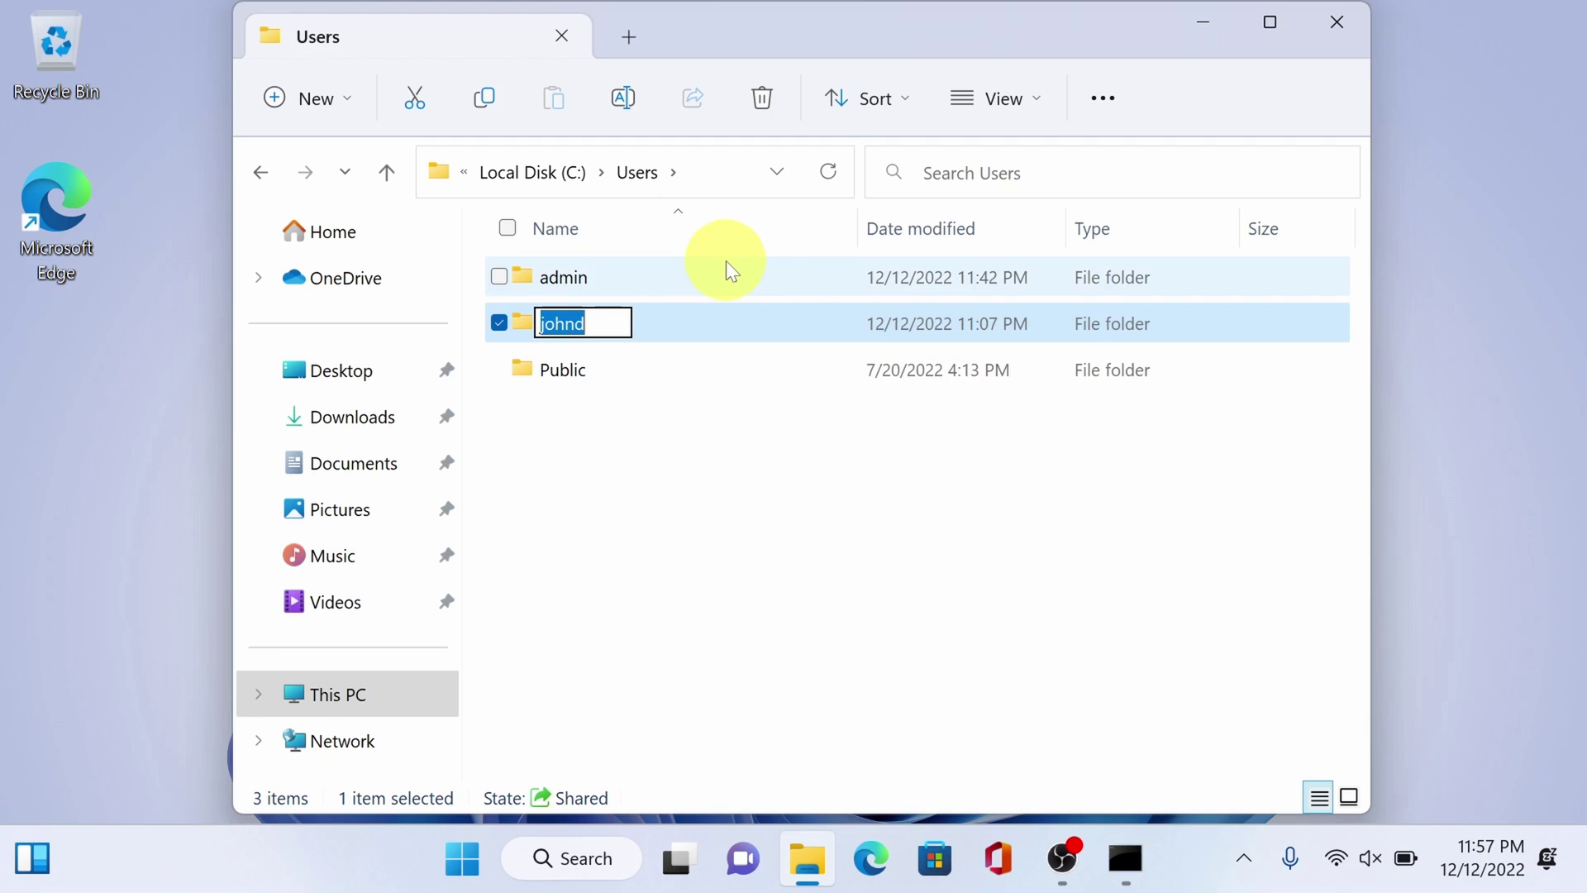
pyautogui.write('loc')
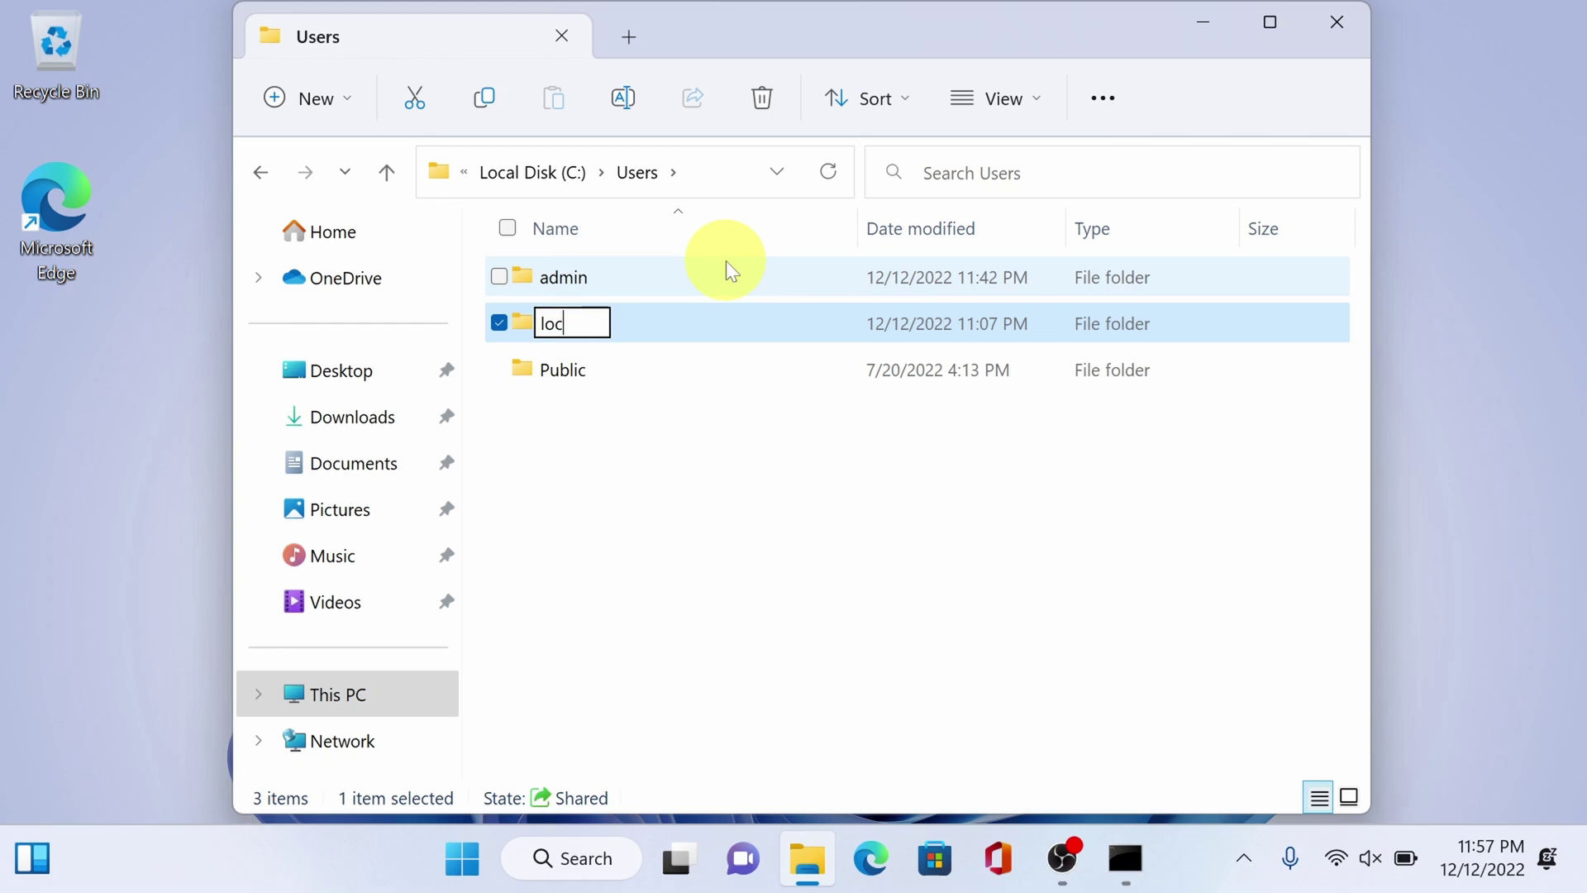
pyautogui.write('alboss')
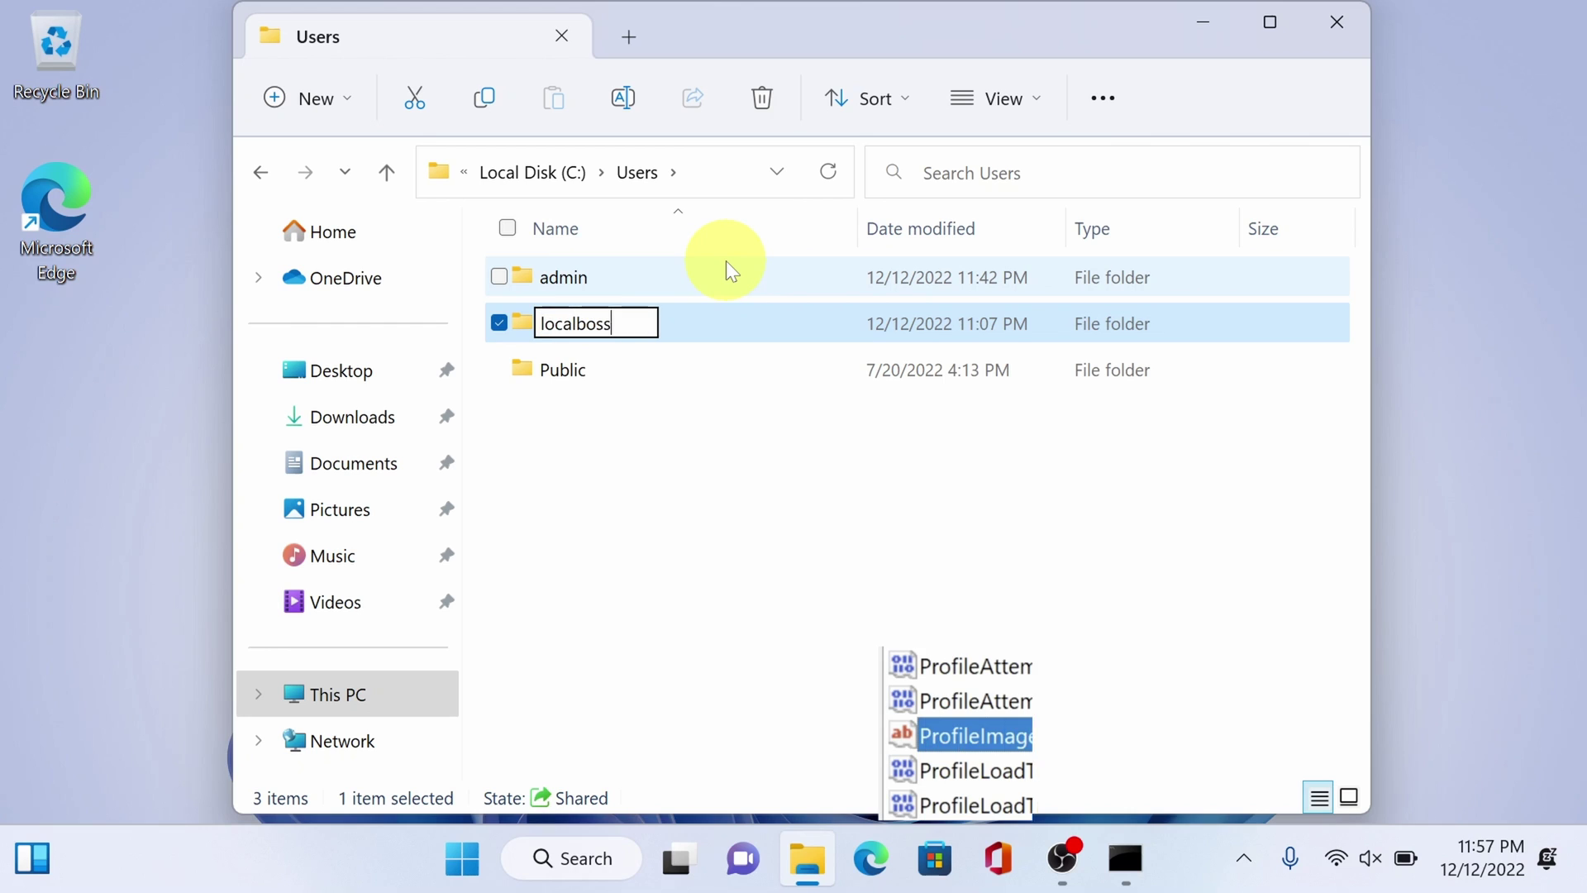
pyautogui.press('Return')
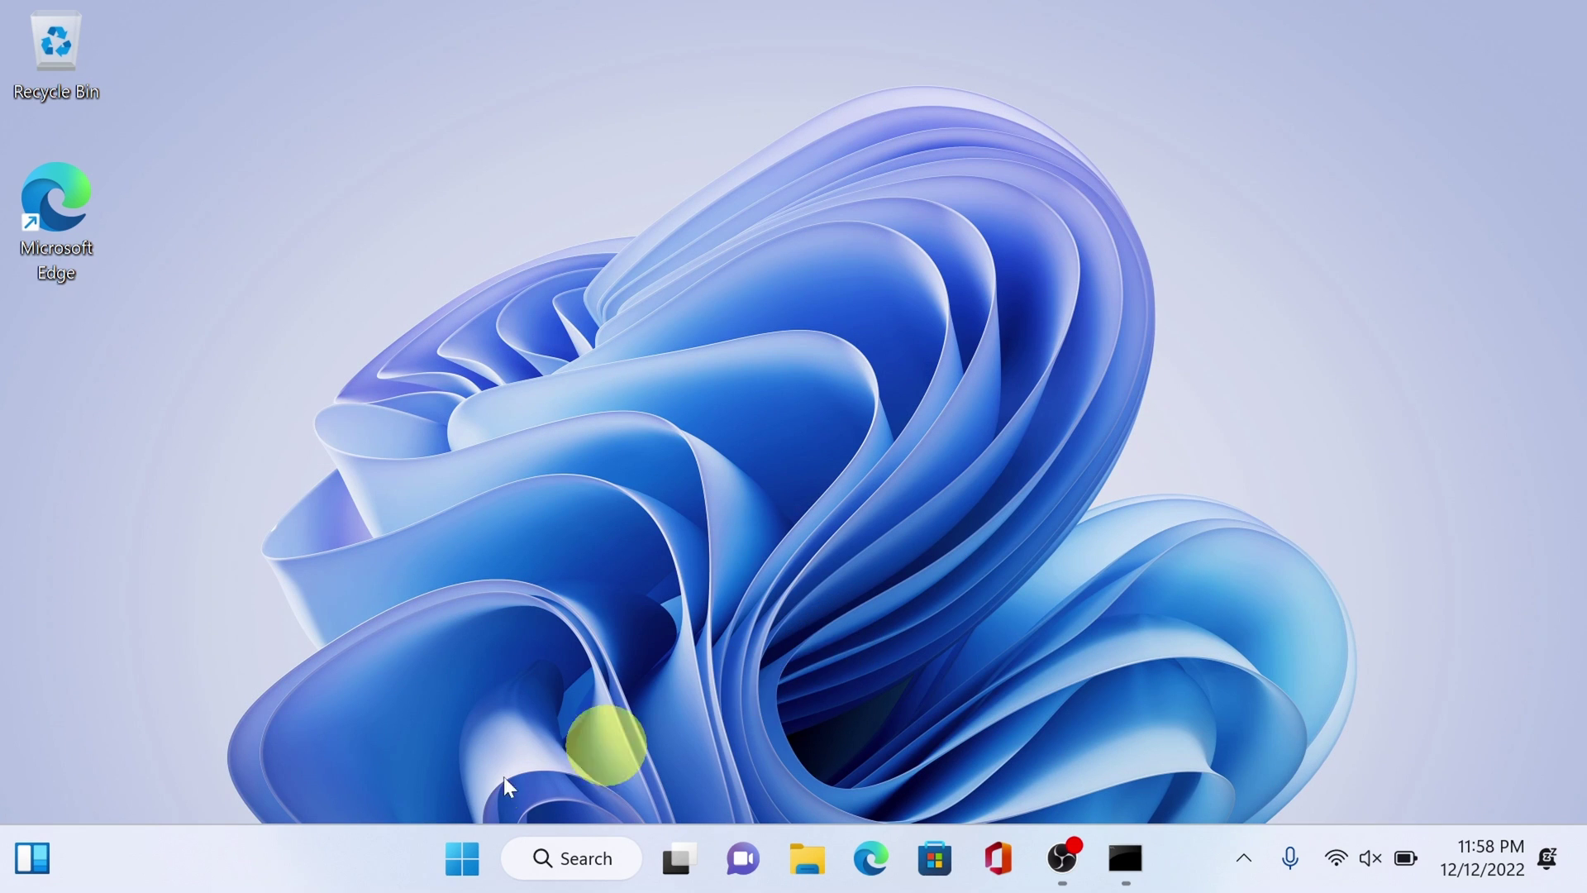
# - Review the other switchable accounts listed in the Start menu, then bring up Search
pyautogui.click(463, 864)
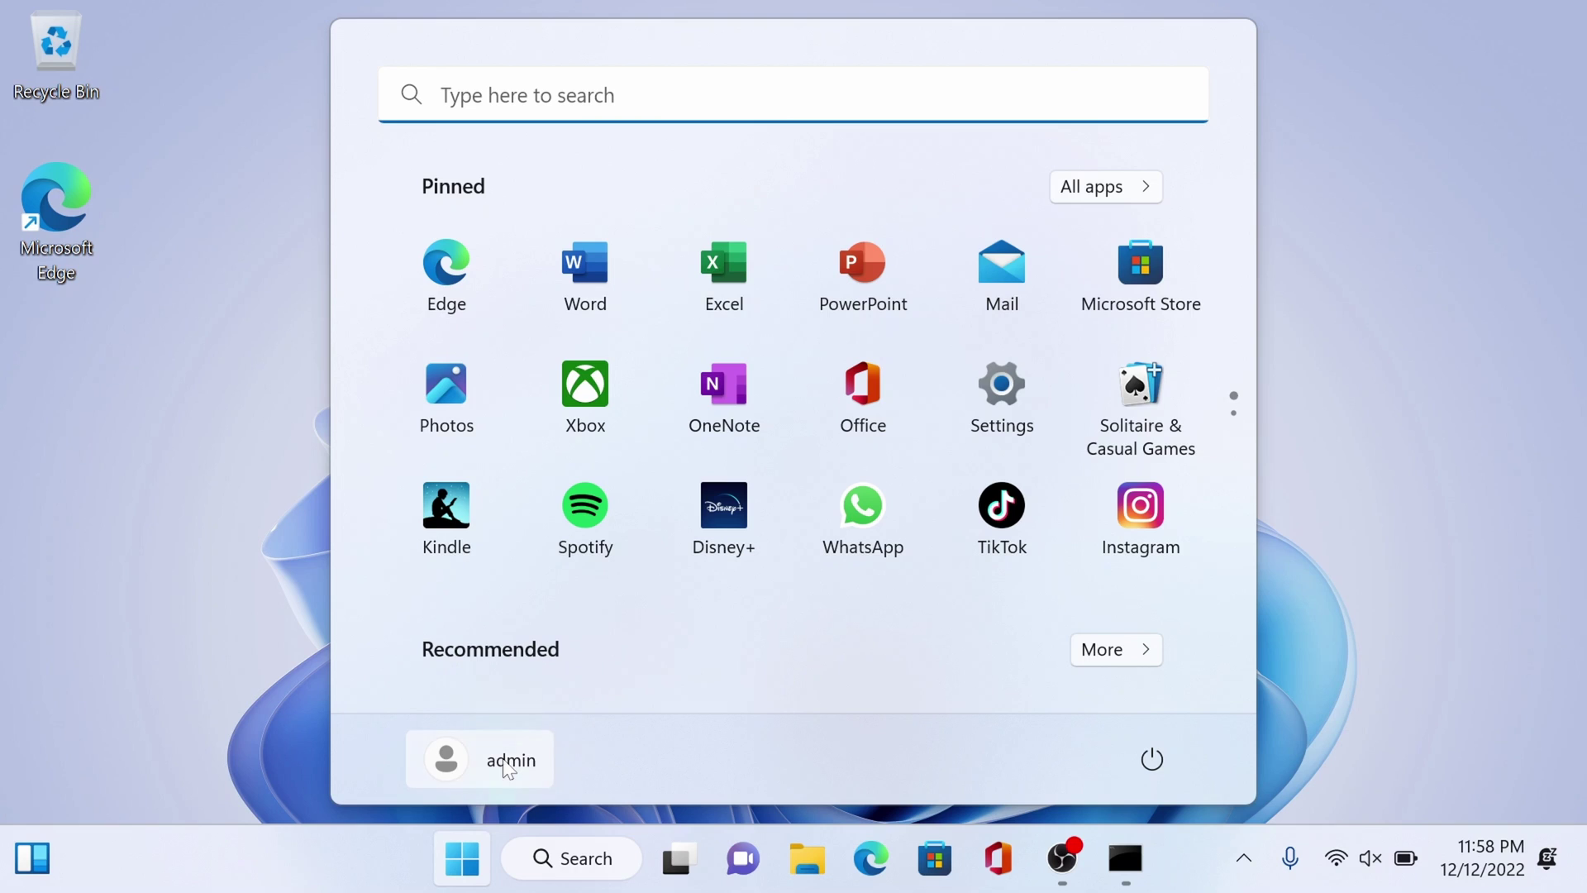
pyautogui.click(506, 762)
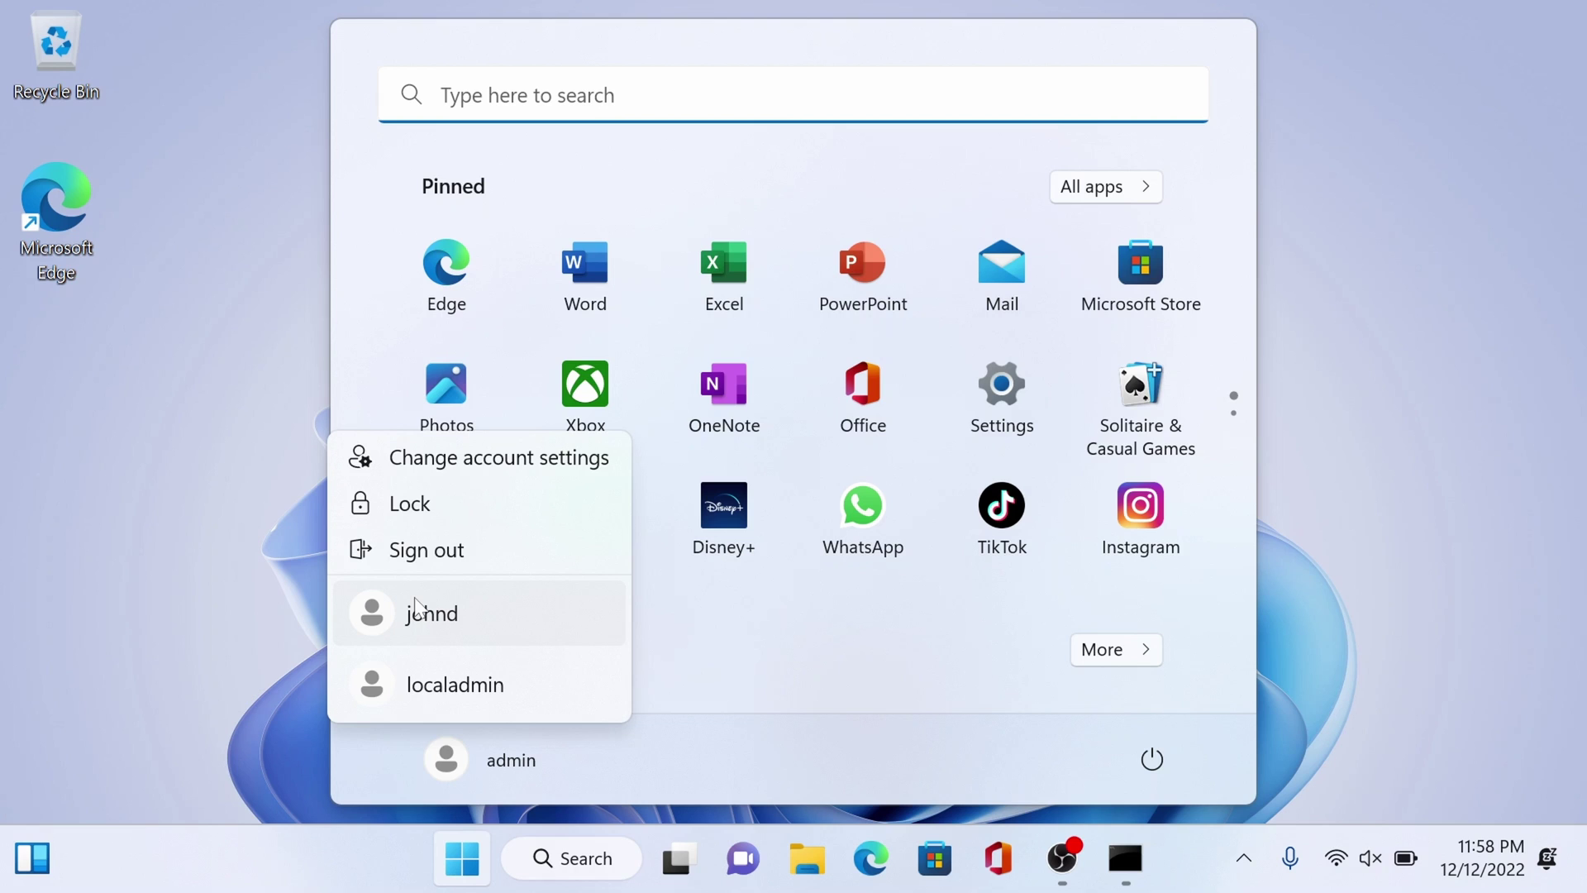
pyautogui.click(727, 610)
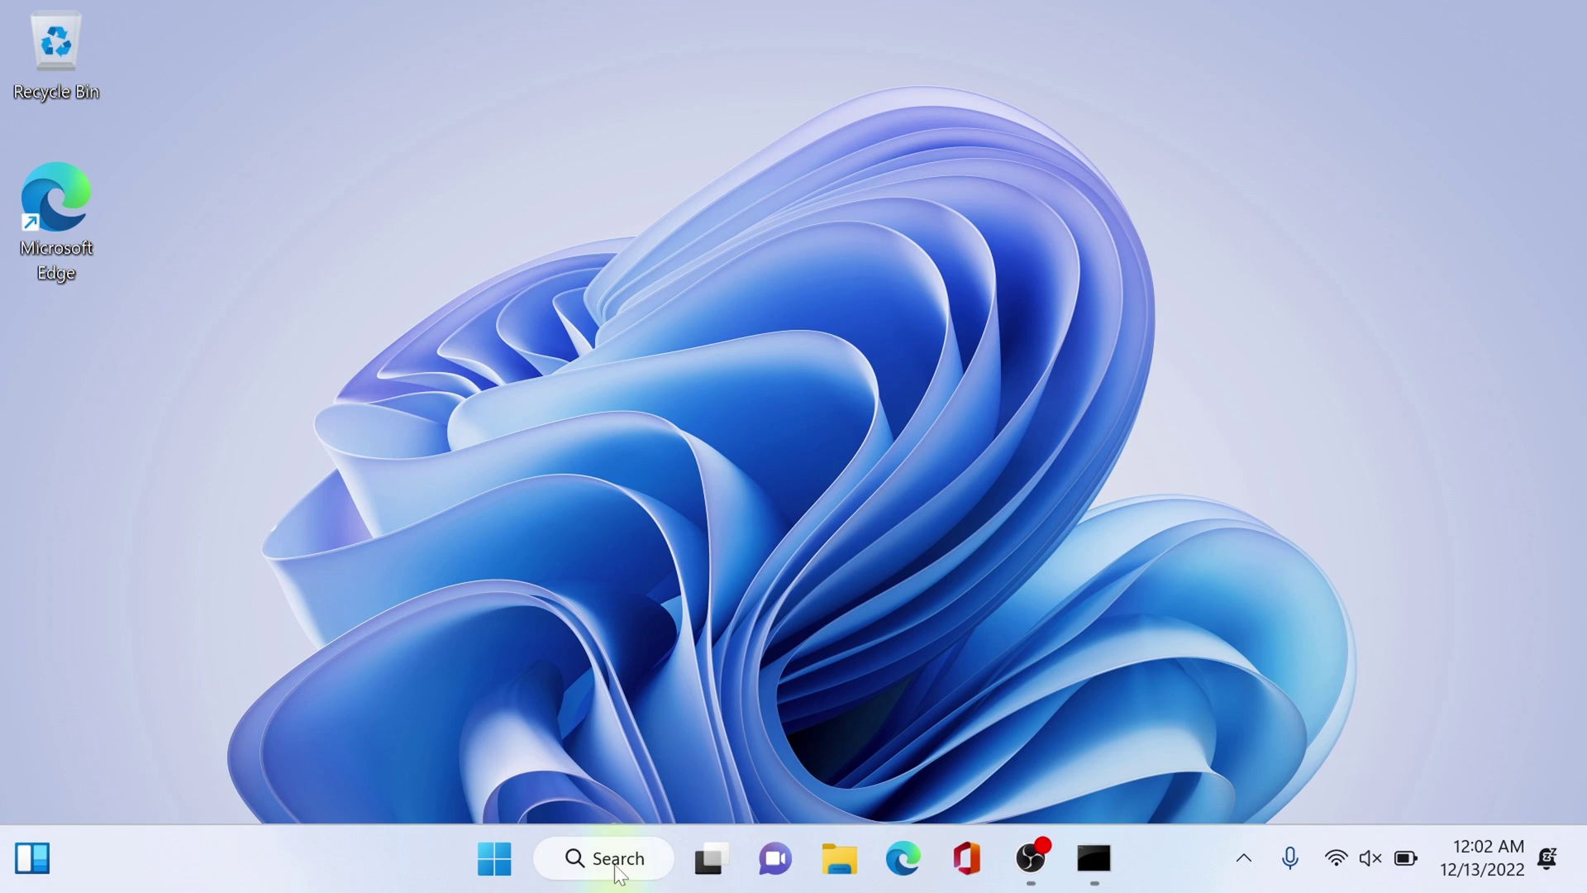
pyautogui.click(617, 865)
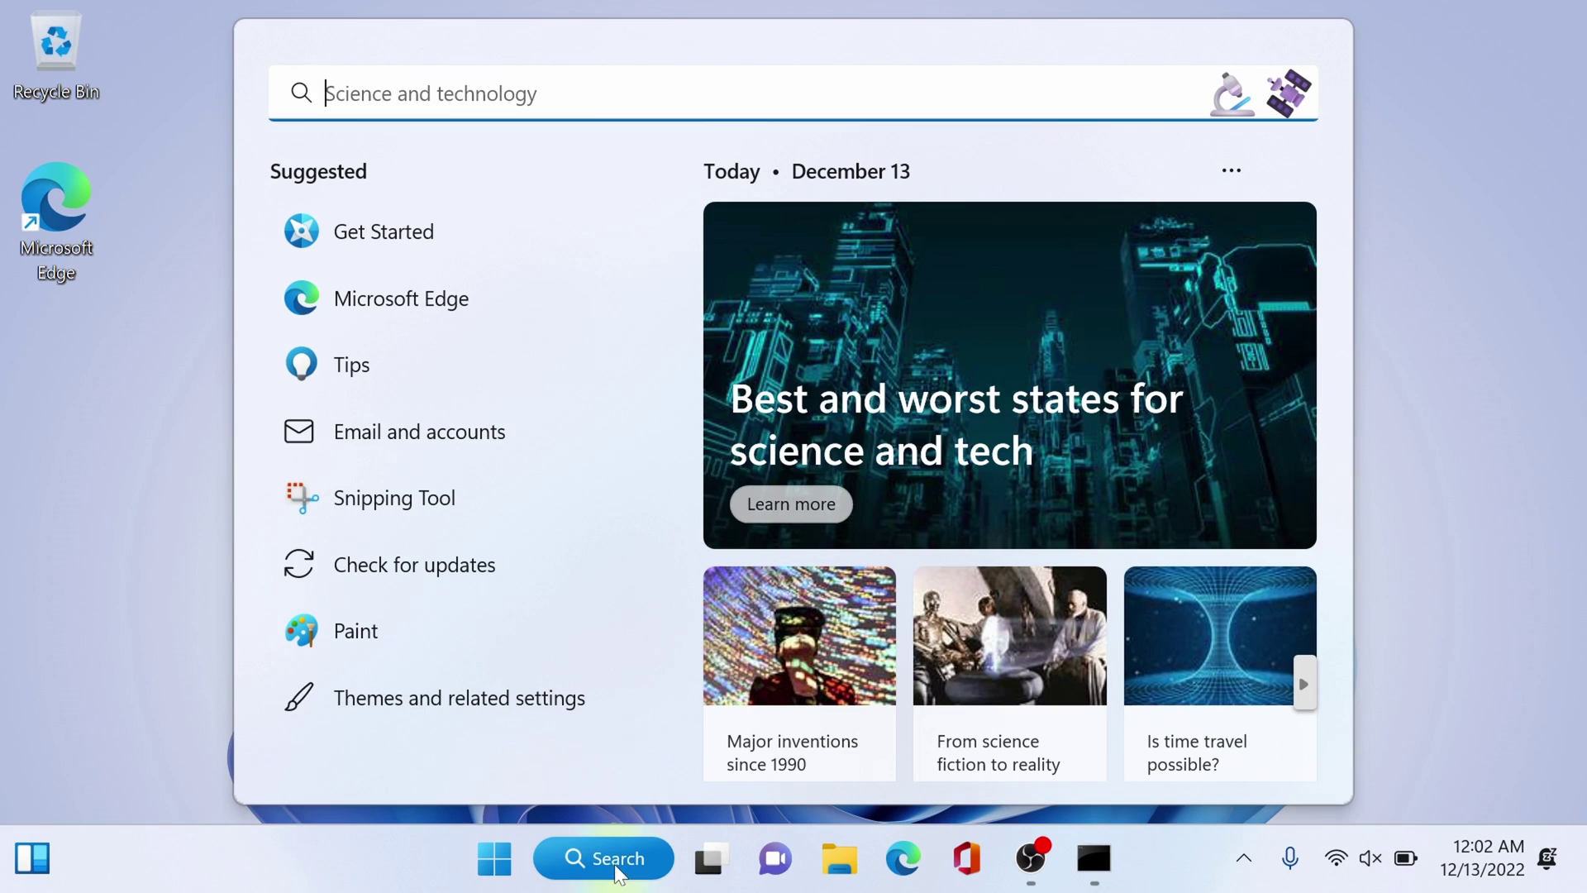
# - Search for 'run', open the Run app and enter netplwiz as the command
pyautogui.write('run')
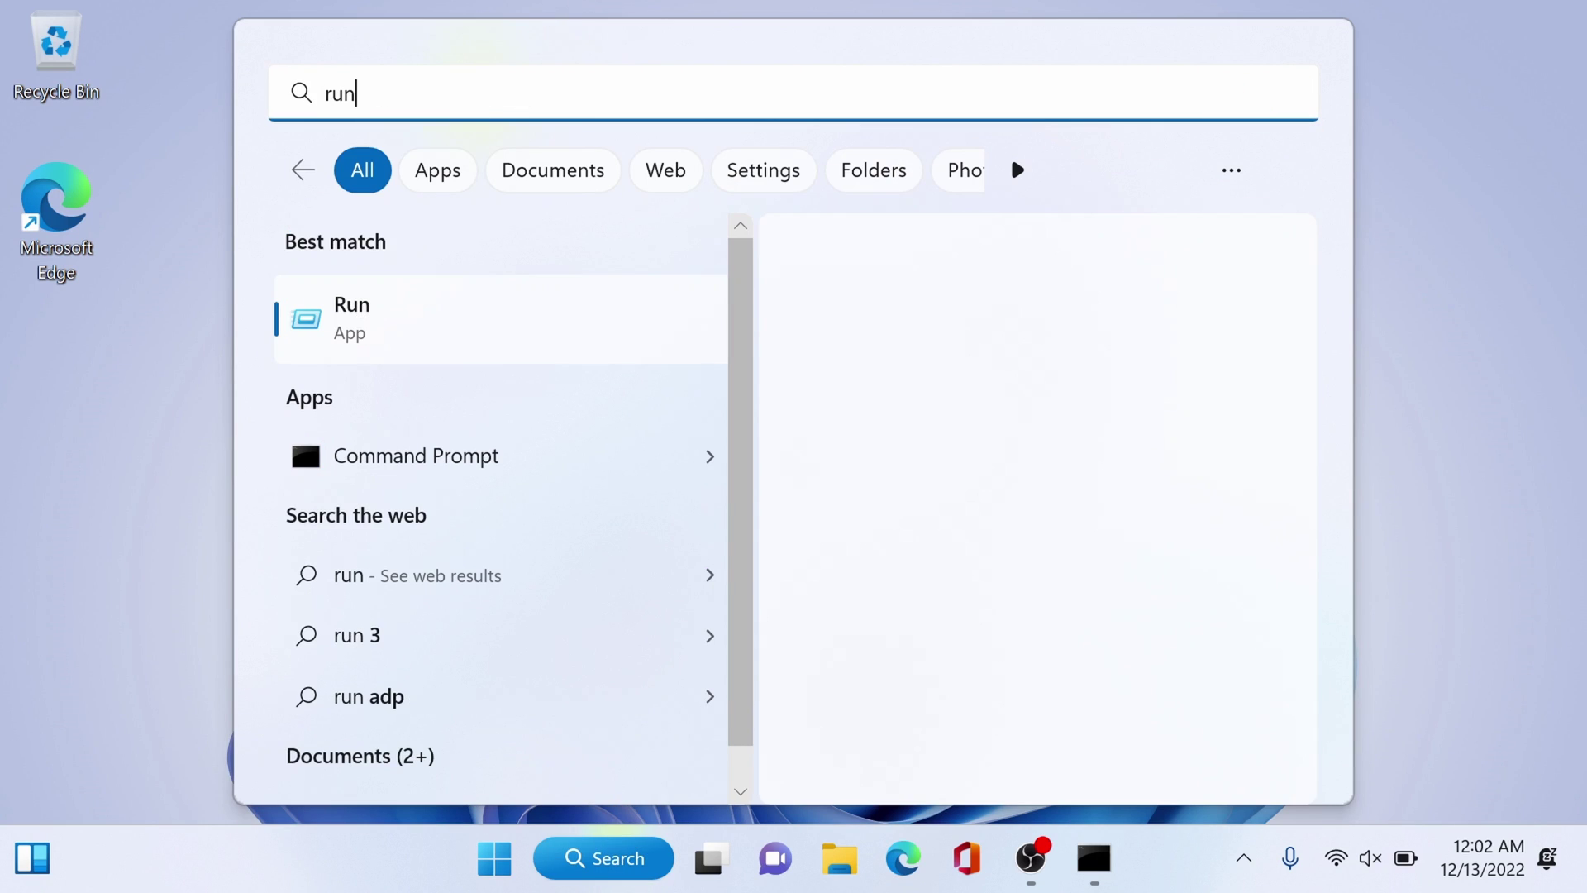
pyautogui.click(404, 335)
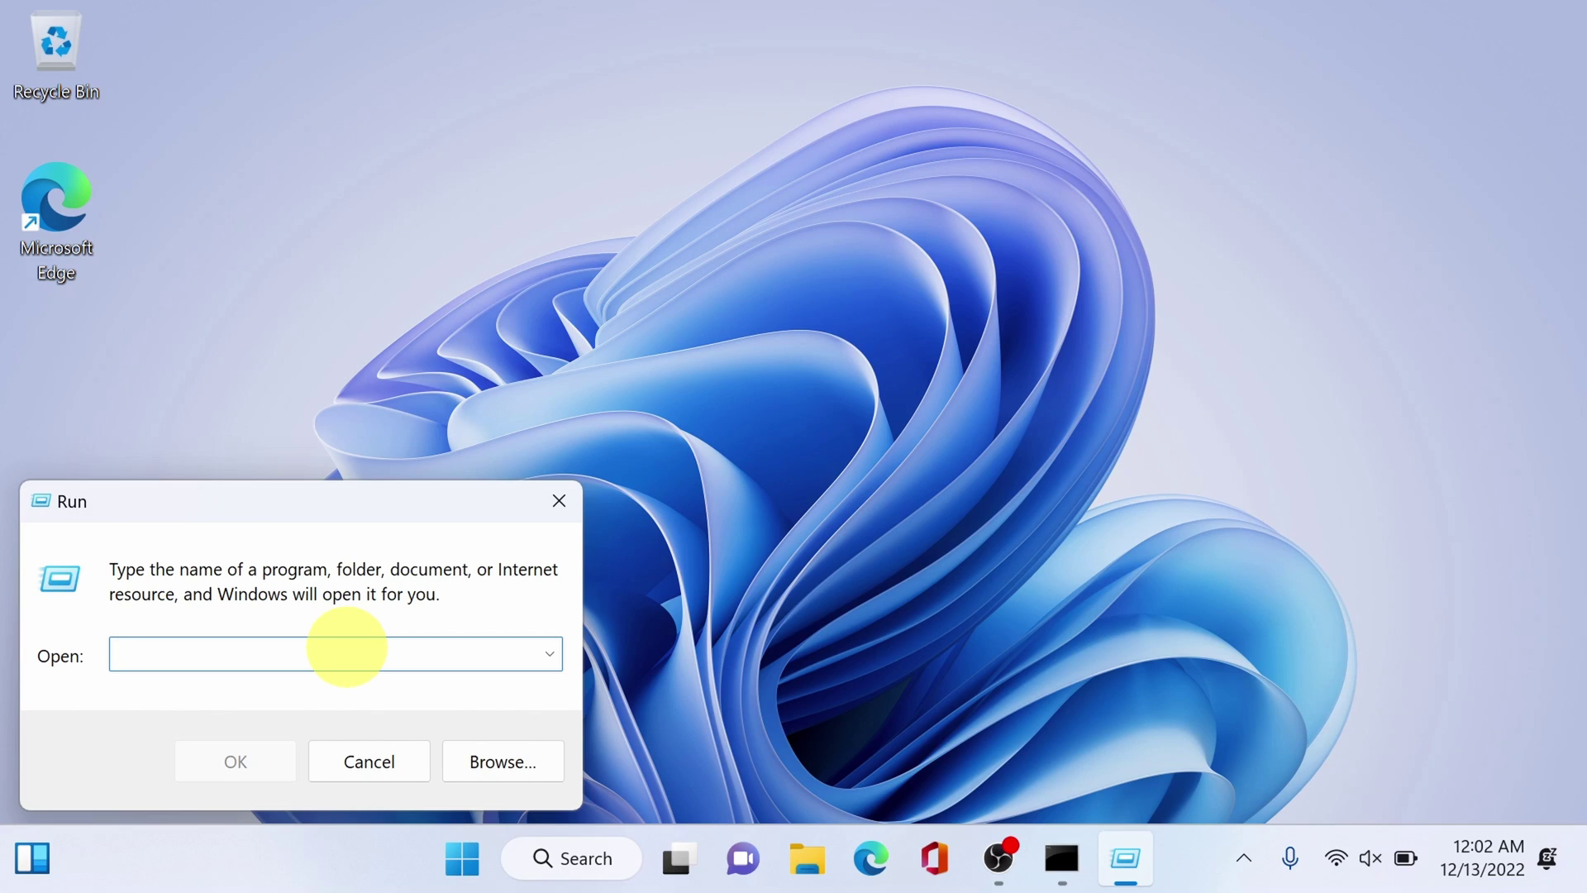
pyautogui.write('netplwiz')
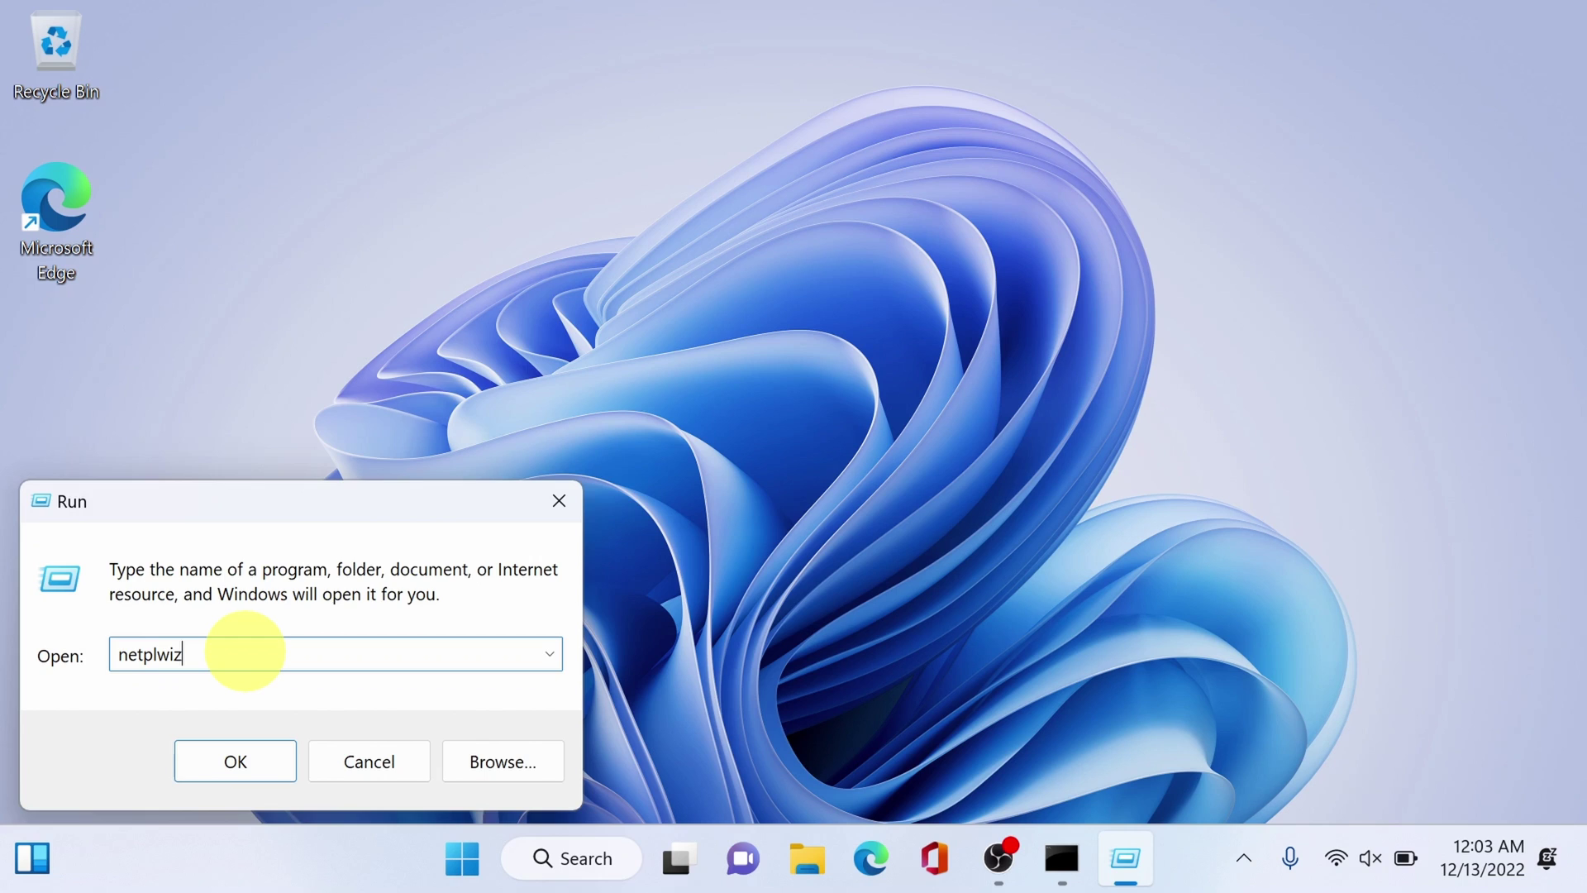
# - Launch netplwiz and rename the Administrators/Users account to localboss with a blank full name
pyautogui.press('Return')
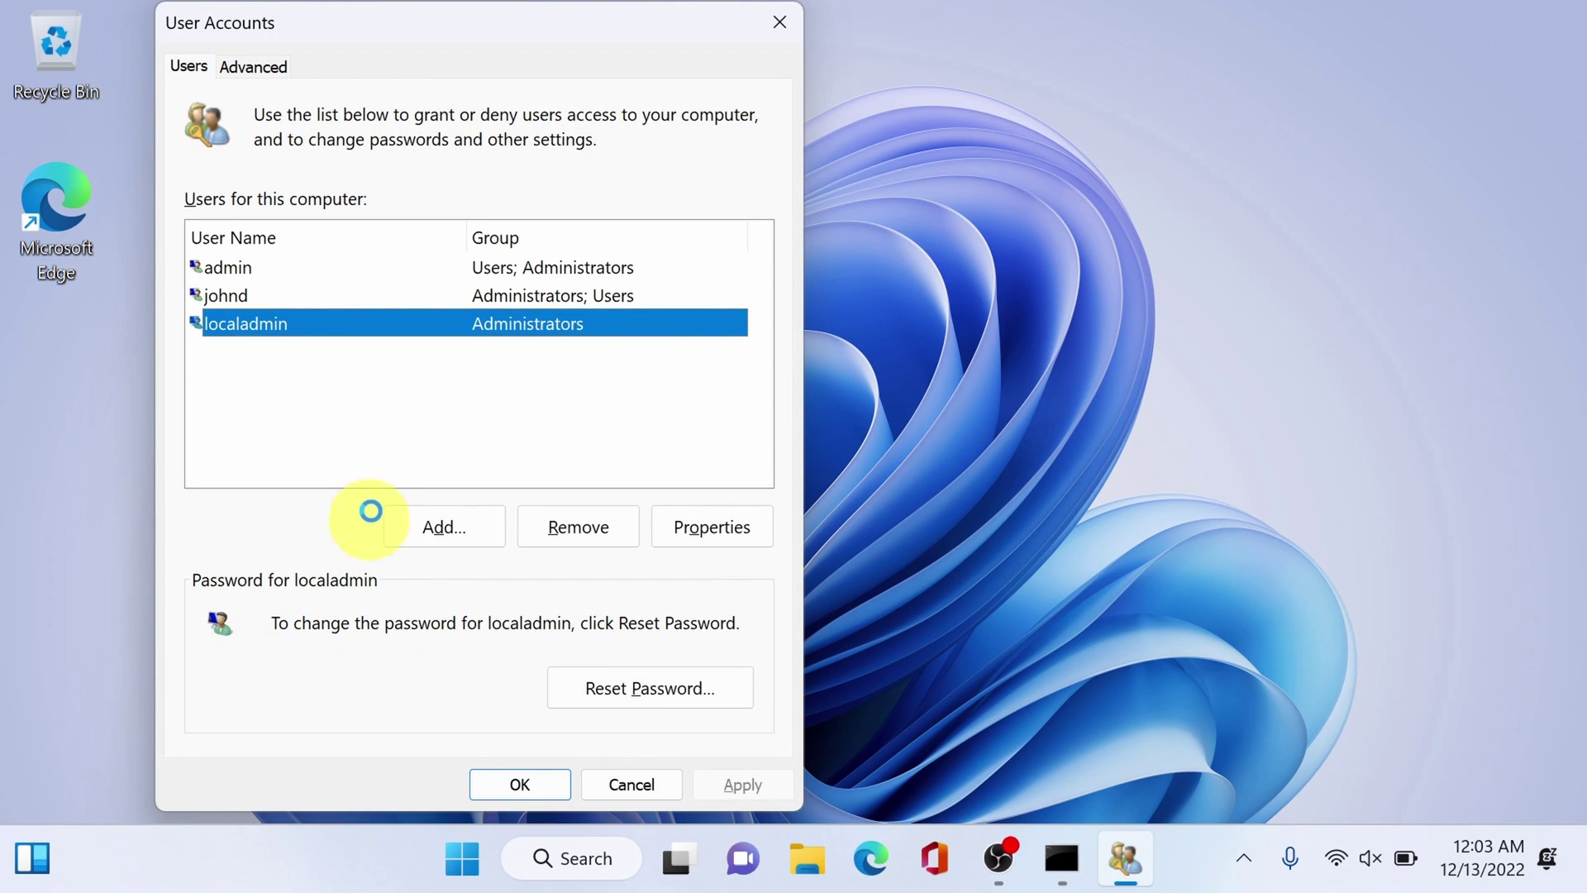
pyautogui.click(311, 296)
pyautogui.moveTo(500, 34); pyautogui.dragTo(803, 33)
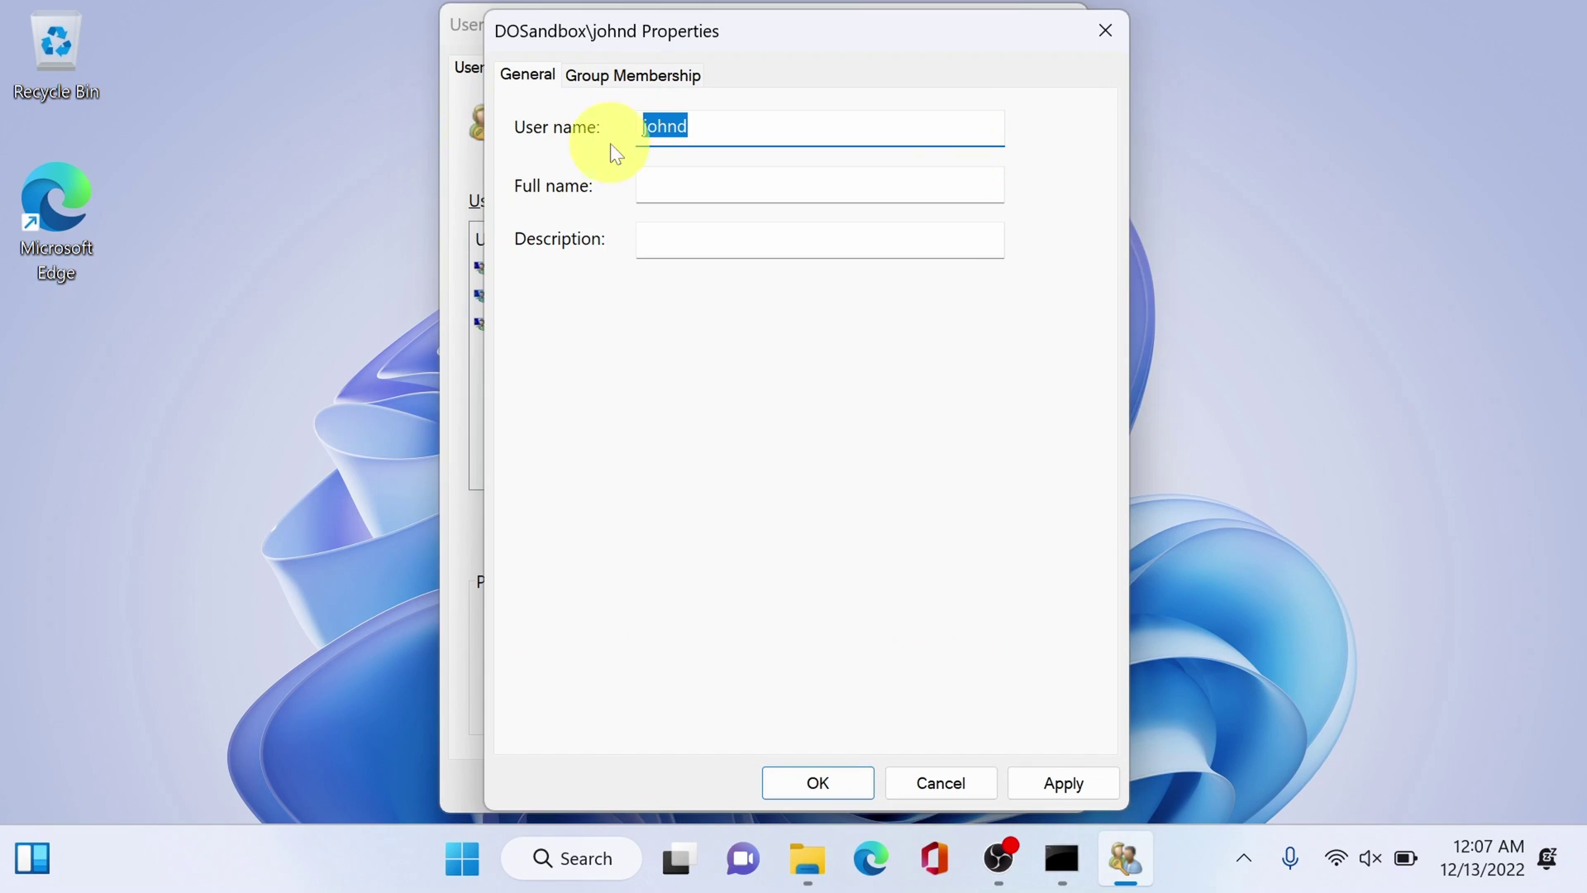
pyautogui.write('loca')
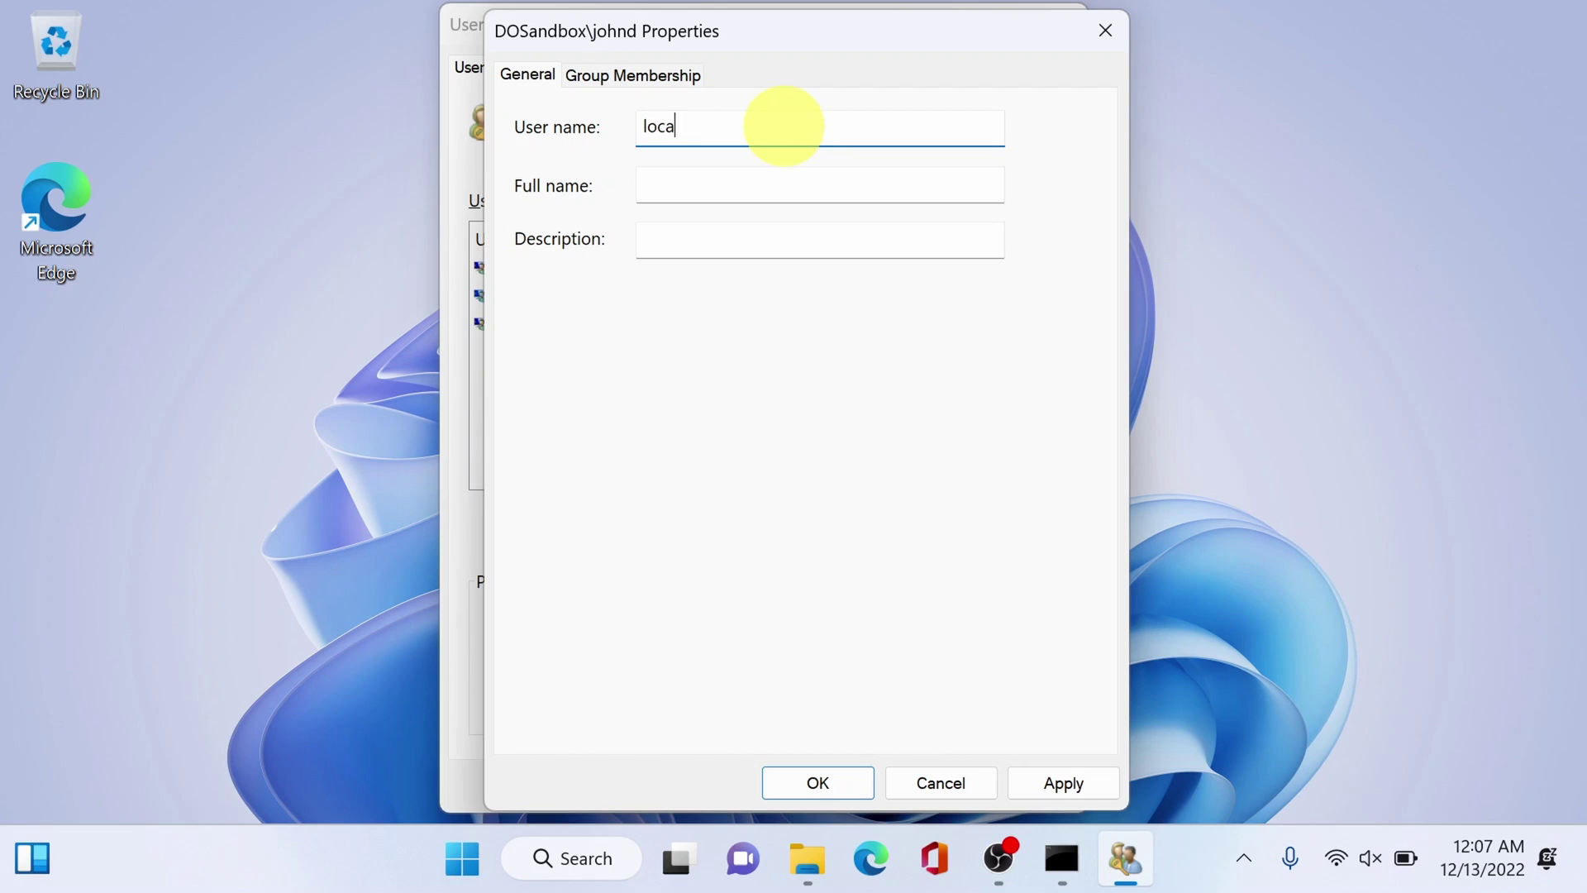
pyautogui.write('boss')
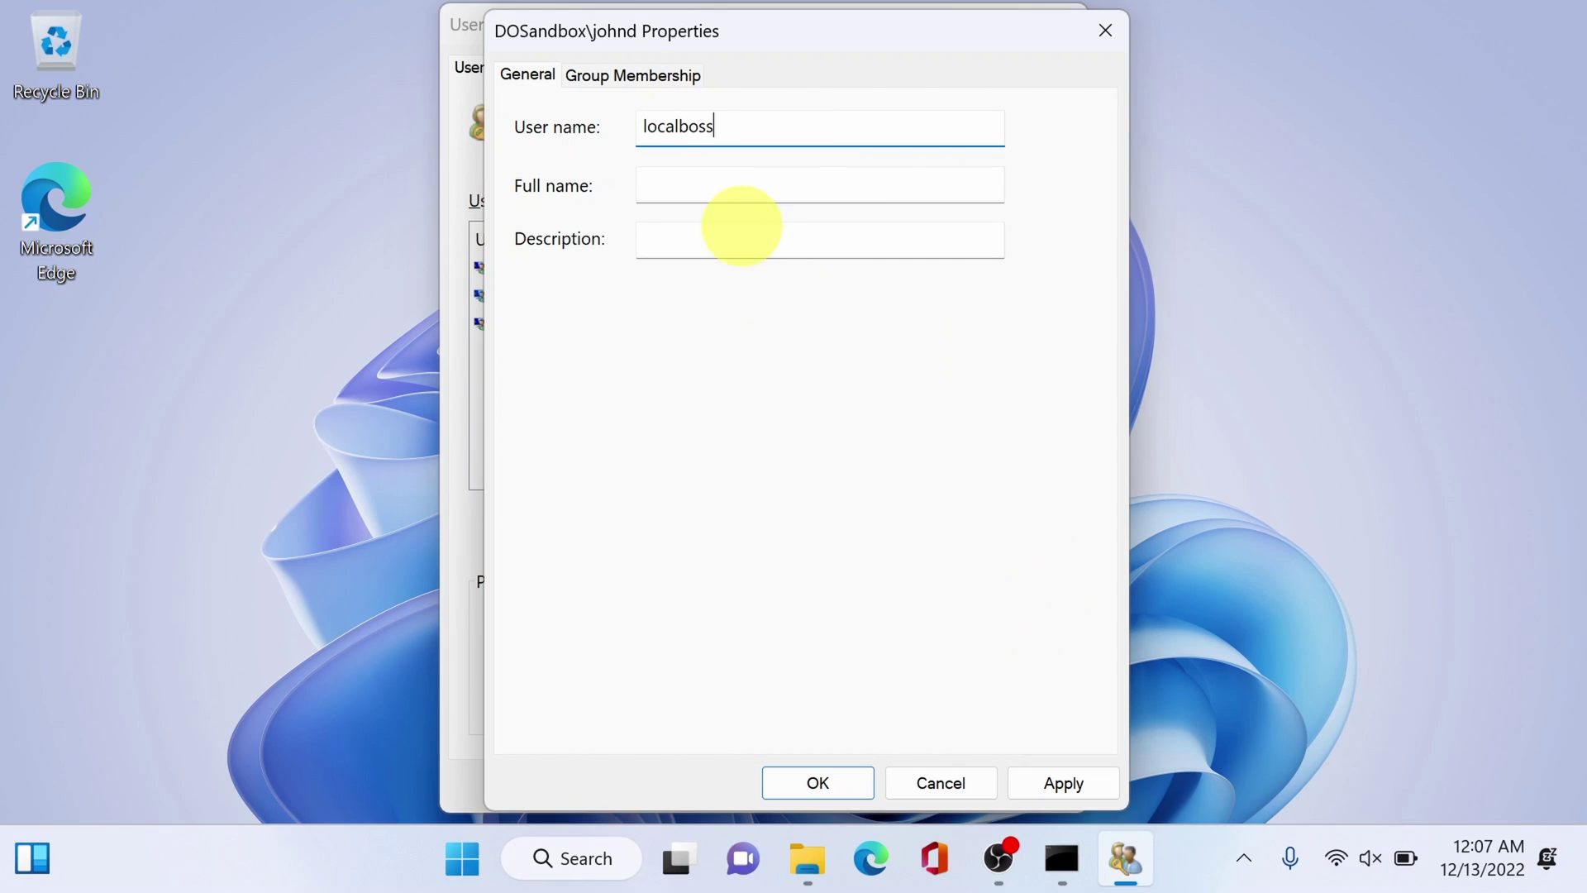
pyautogui.click(755, 189)
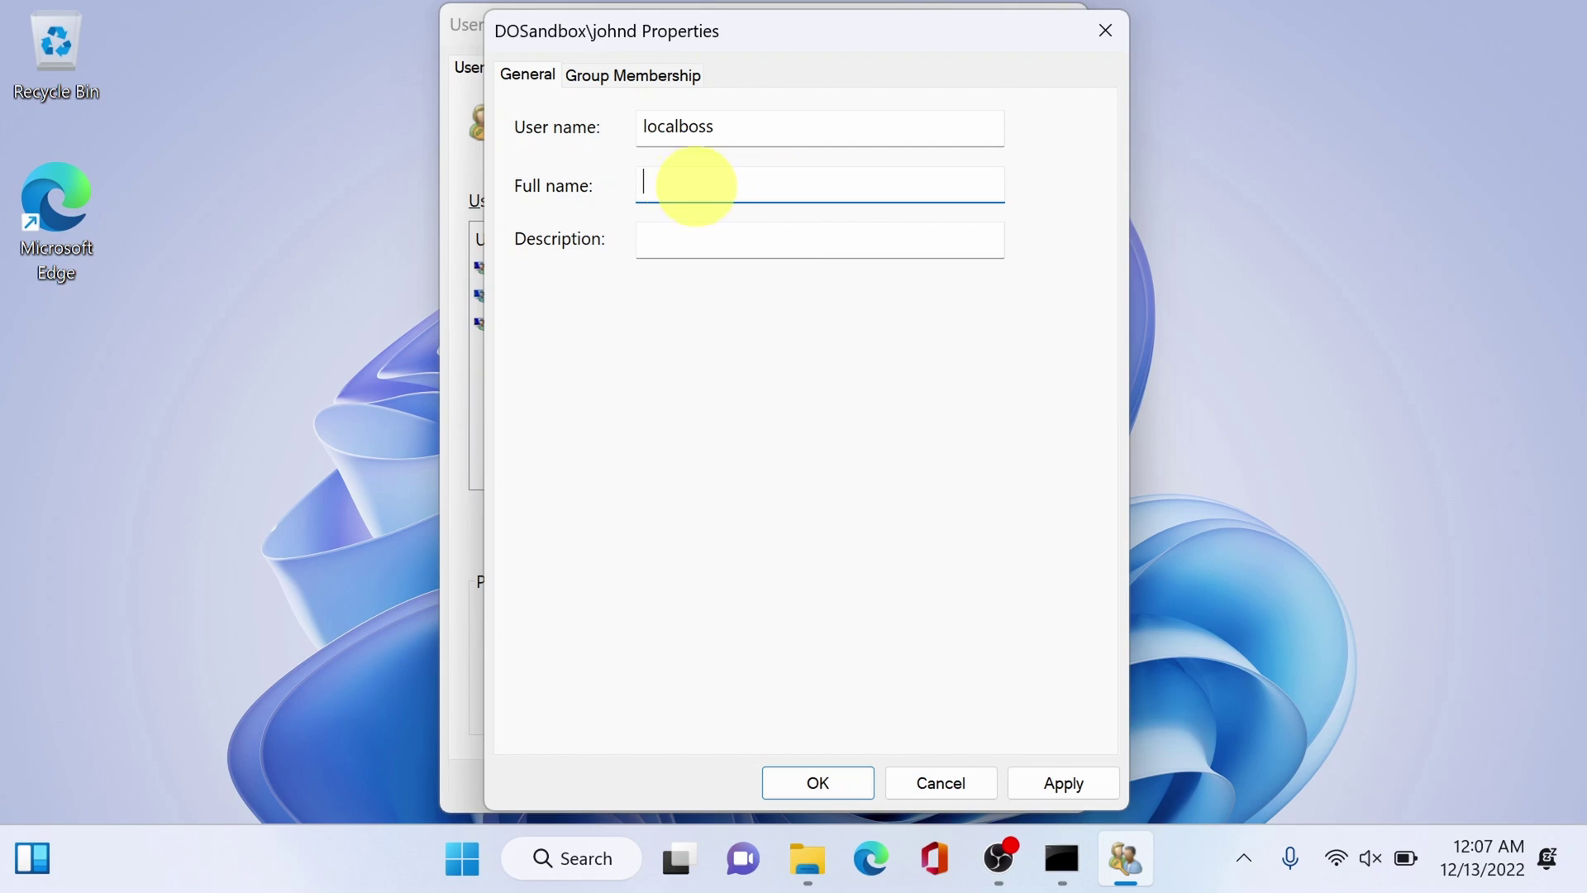
pyautogui.write('john doe')
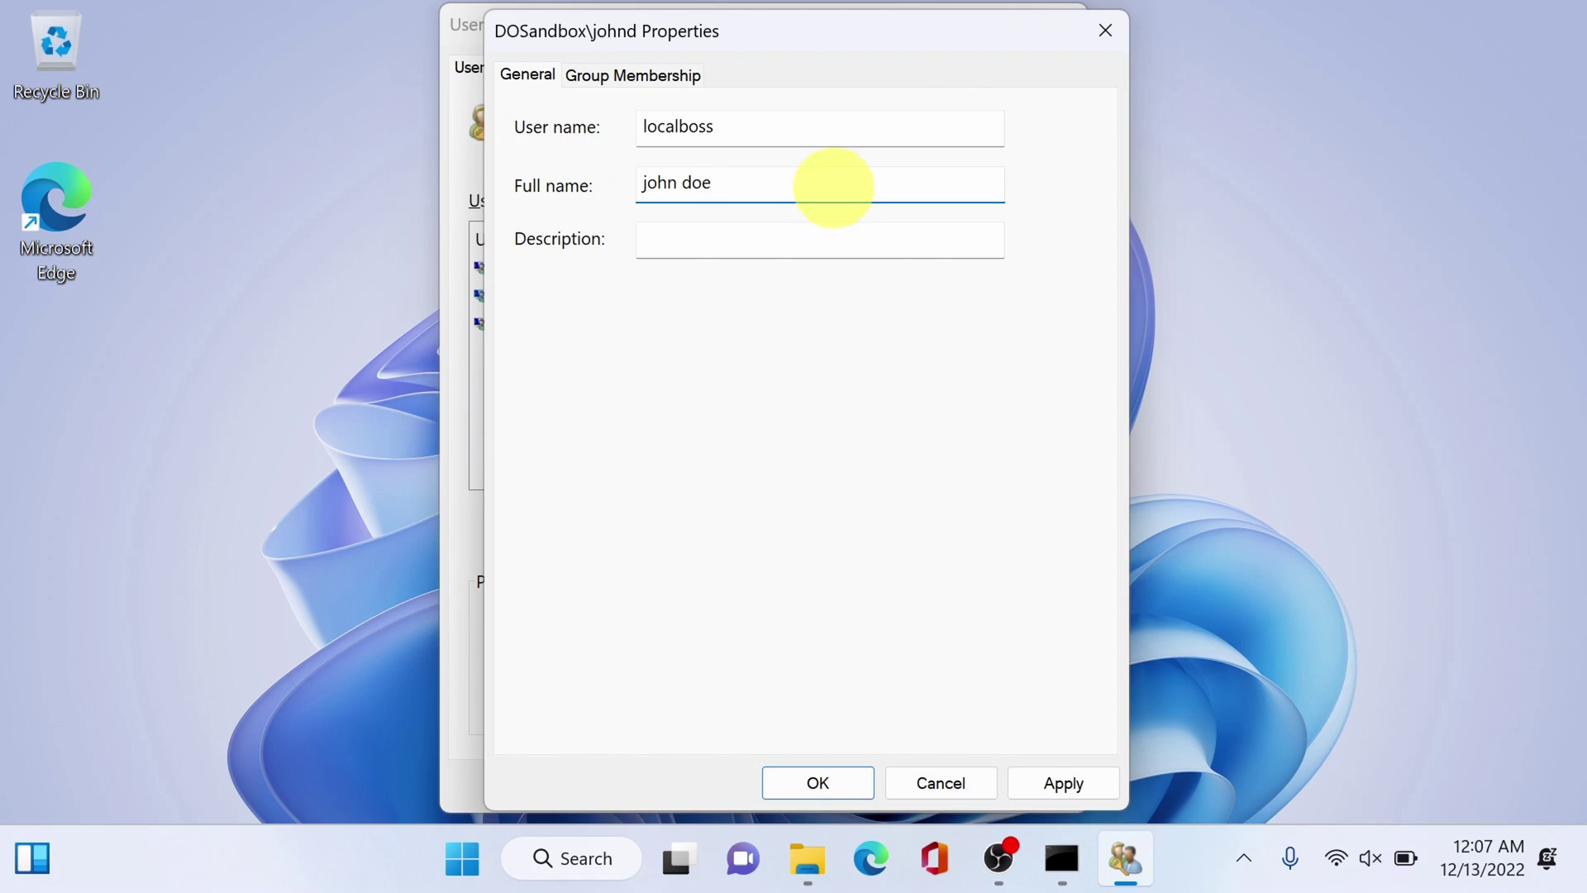
pyautogui.press('BackSpace')
pyautogui.press('BackSpace')
pyautogui.press('BackSpace')
pyautogui.press('BackSpace')
pyautogui.press('BackSpace')
pyautogui.press('BackSpace')
pyautogui.press('BackSpace')
pyautogui.press('BackSpace')
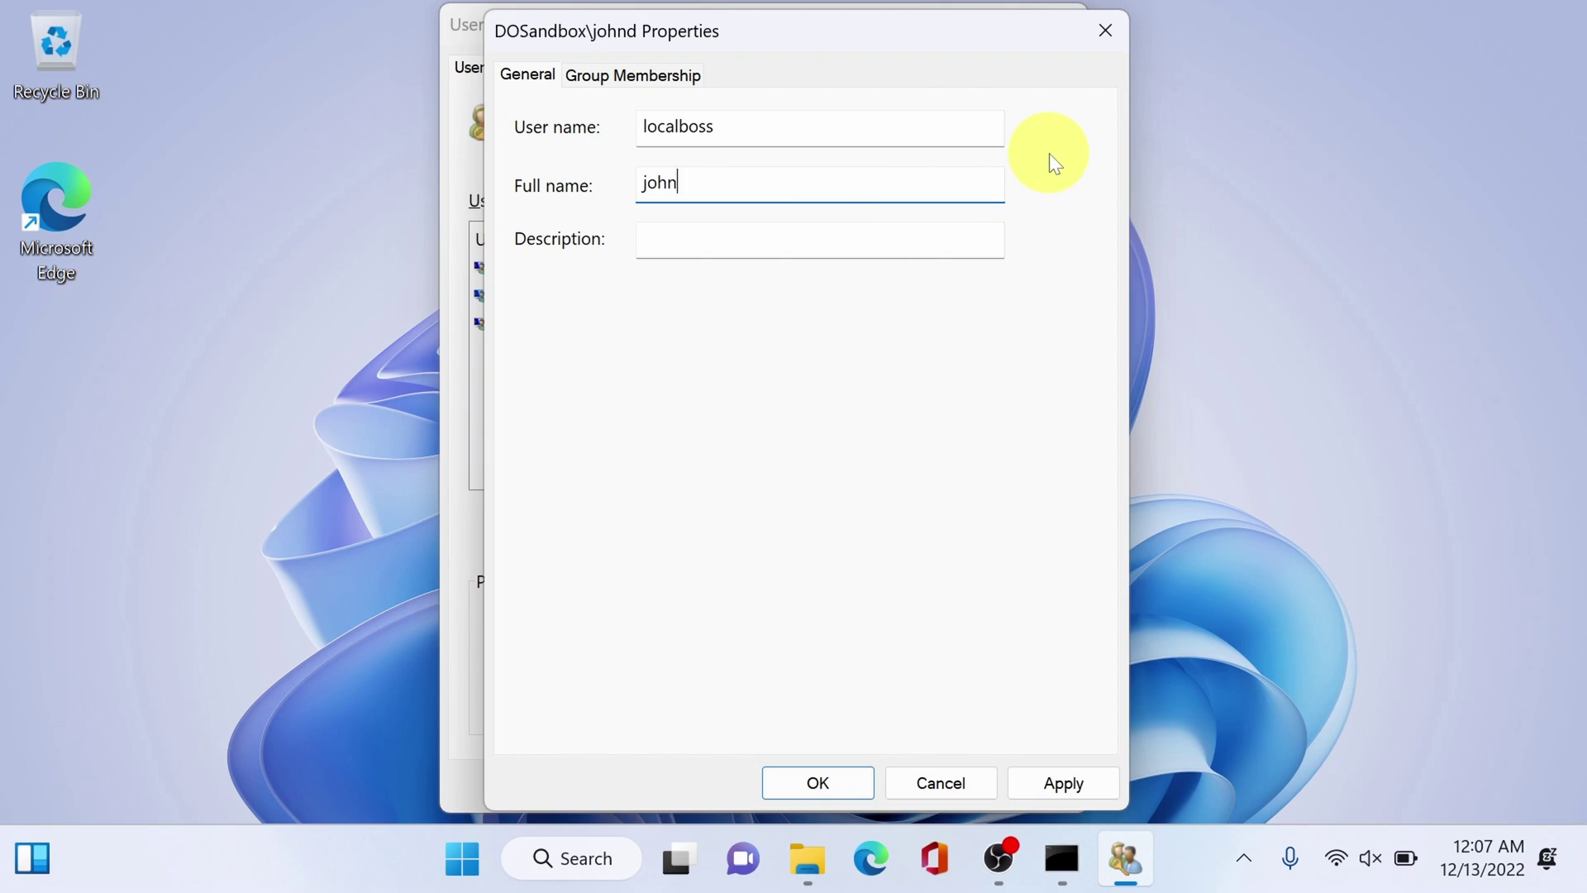
pyautogui.click(1071, 780)
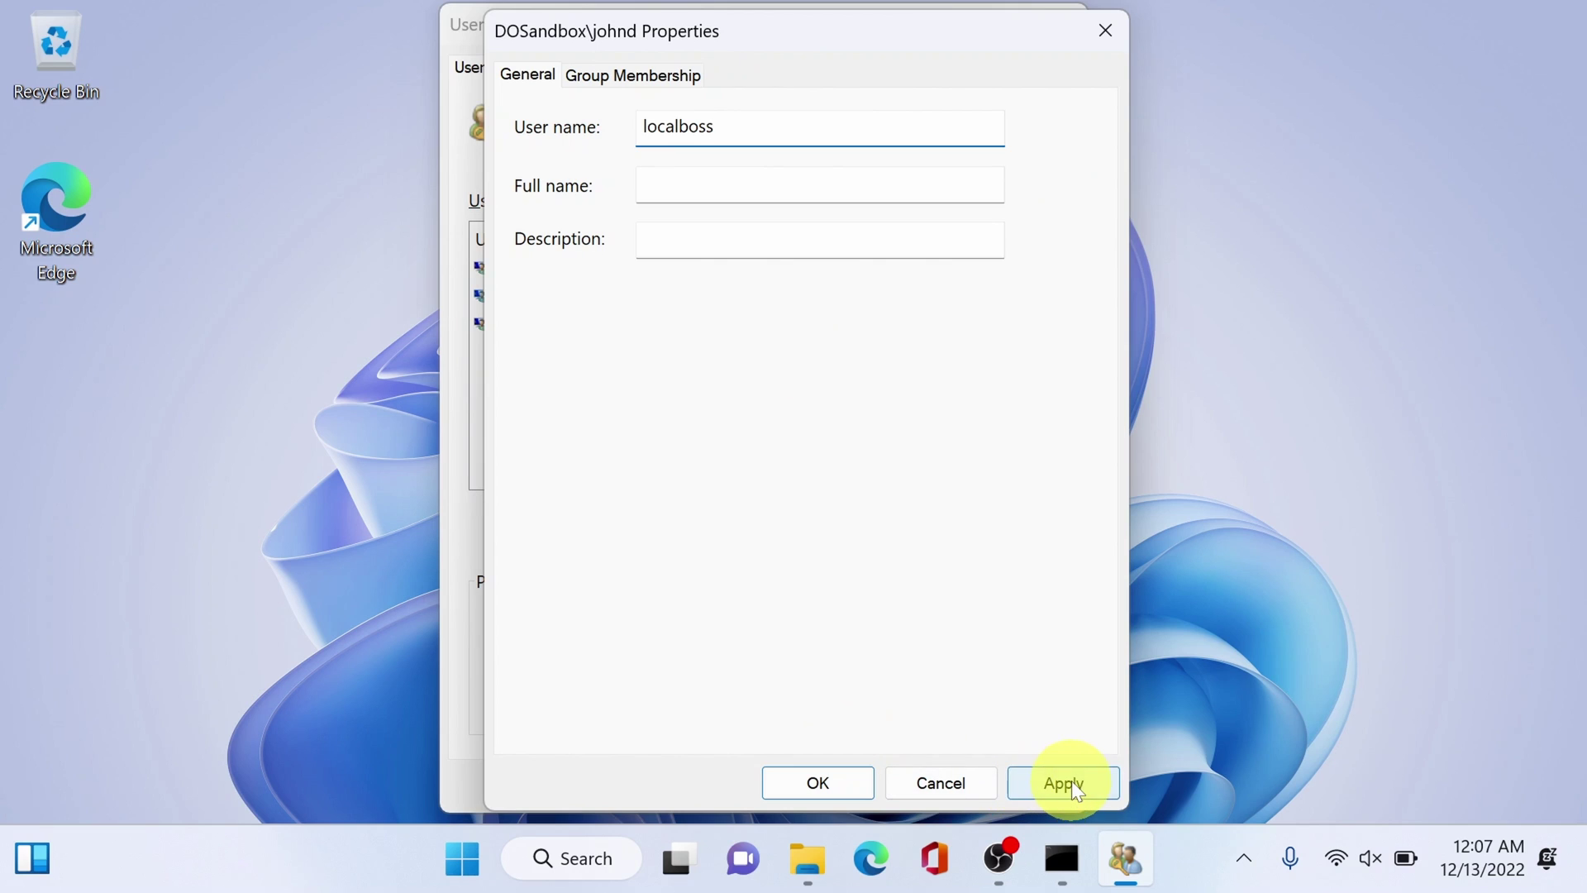
pyautogui.click(839, 782)
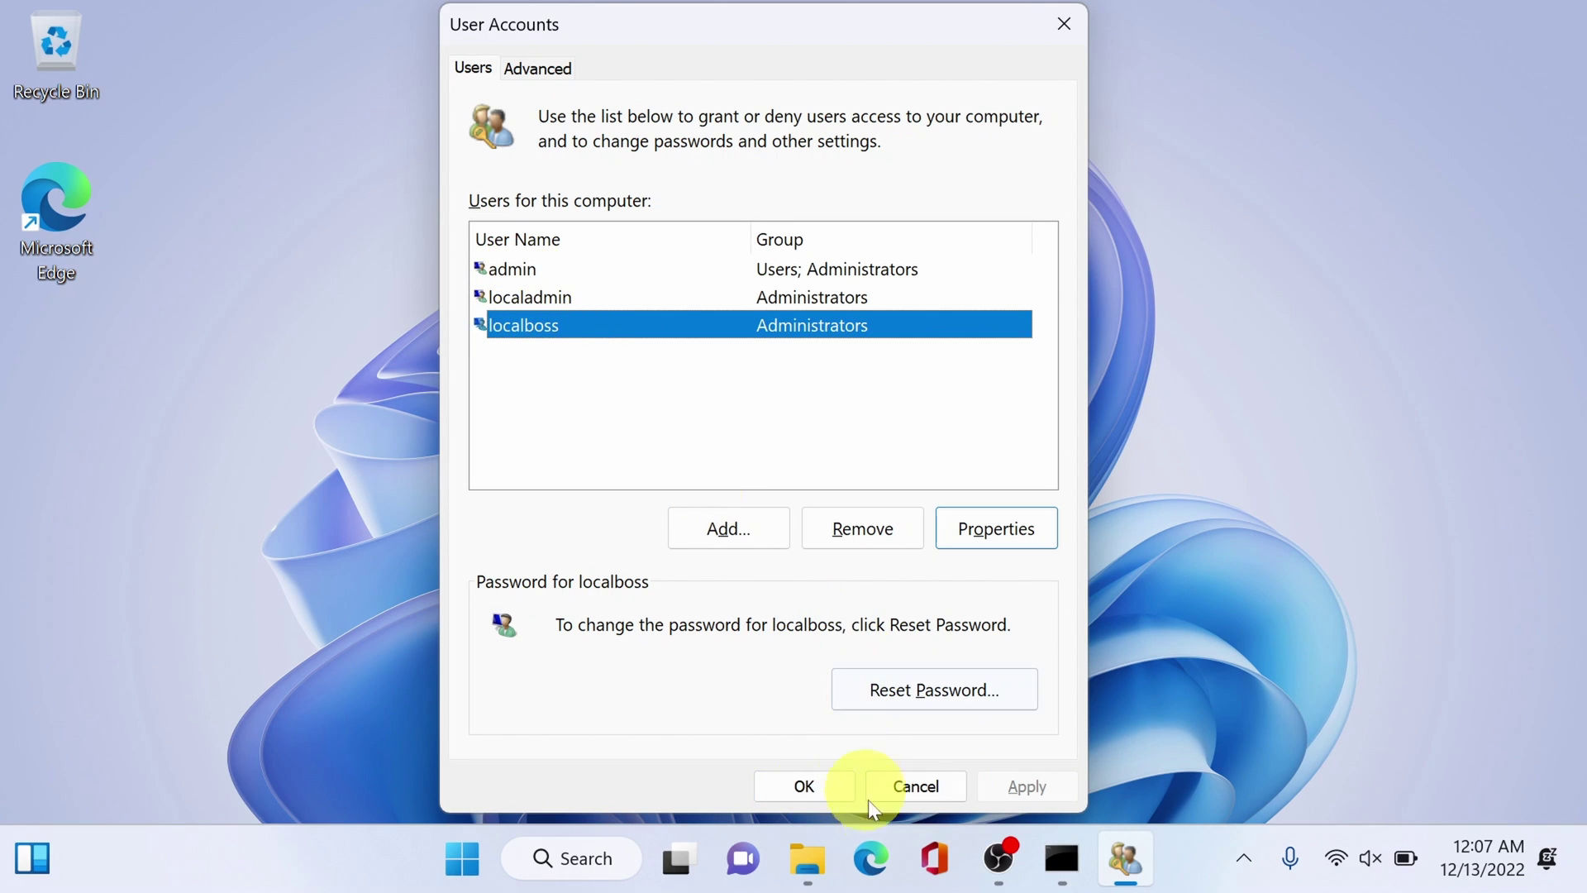
# - Close User Accounts, check localboss in the Start menu account list and the Users folder
pyautogui.click(835, 795)
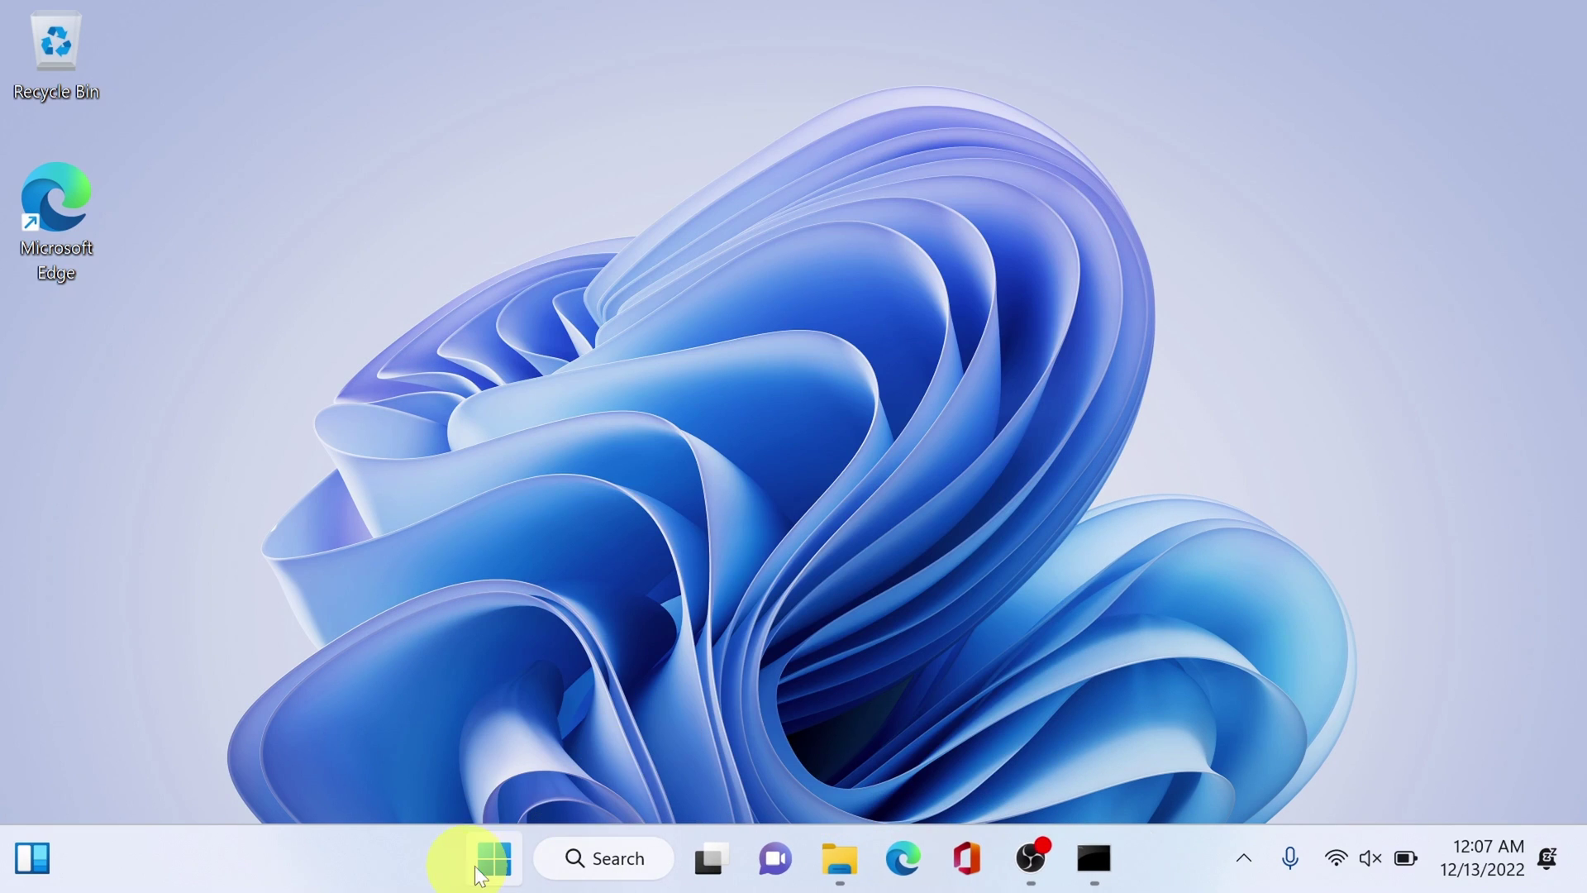
pyautogui.click(494, 866)
pyautogui.click(522, 761)
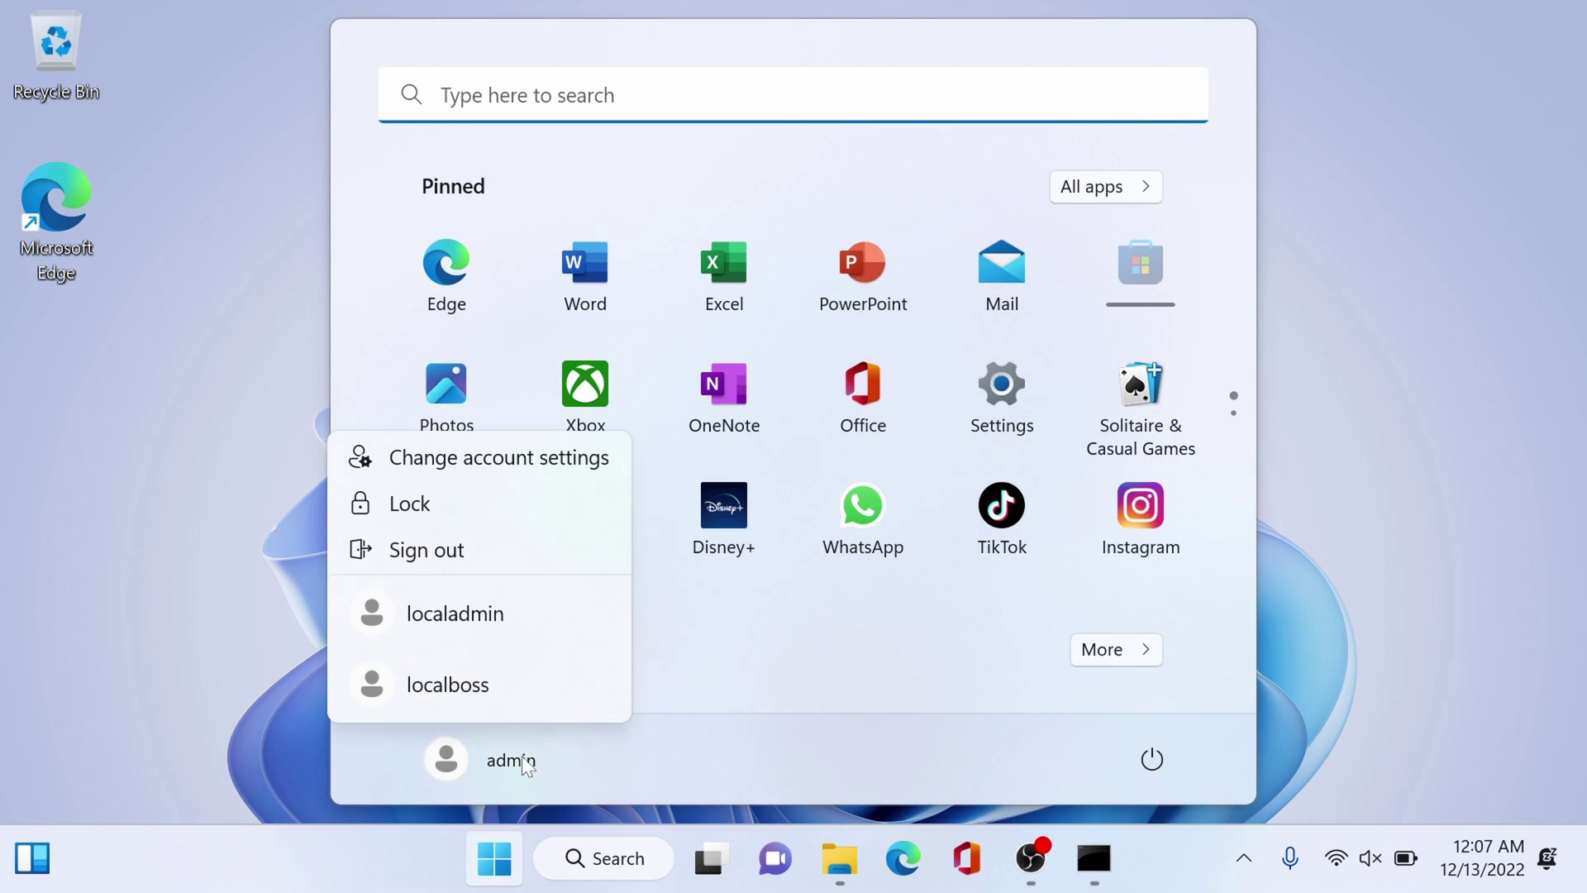
pyautogui.click(474, 684)
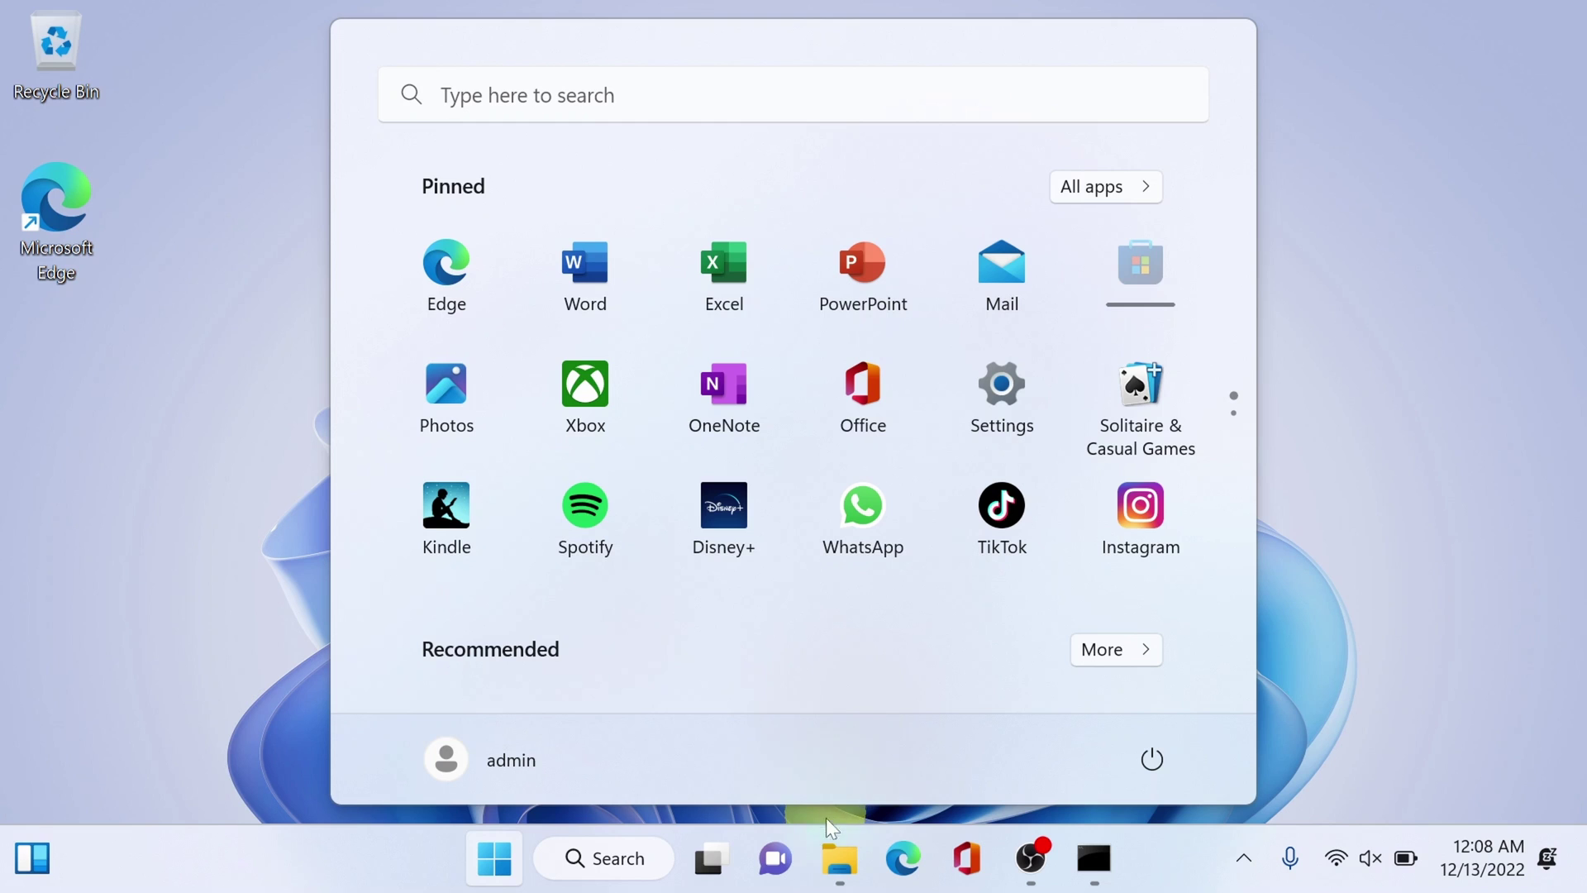
pyautogui.click(839, 859)
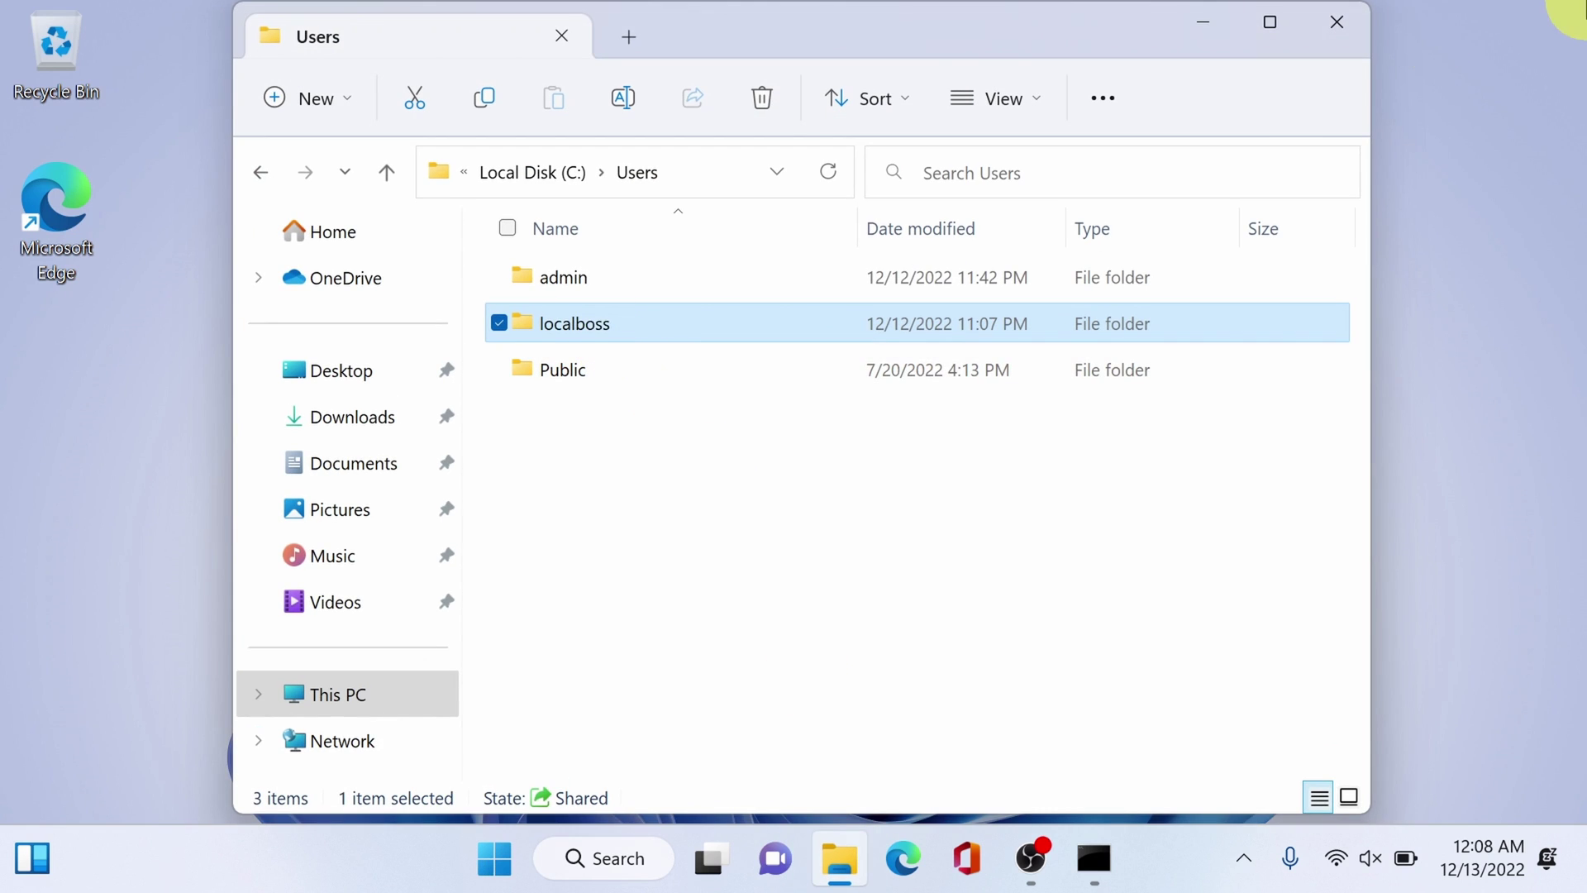
pyautogui.click(1332, 21)
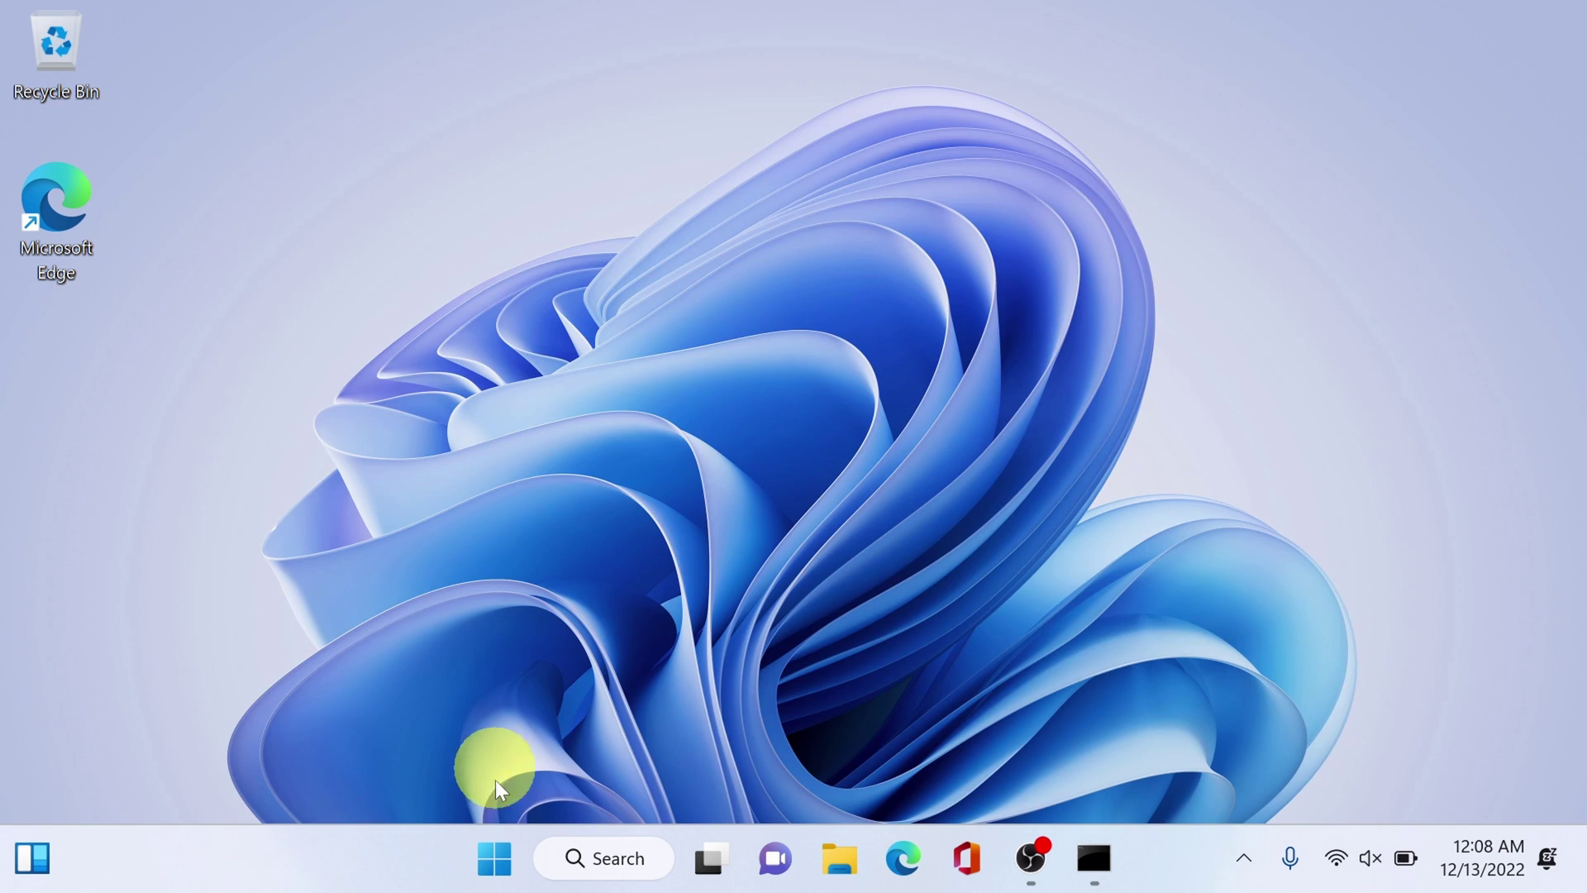
pyautogui.click(495, 858)
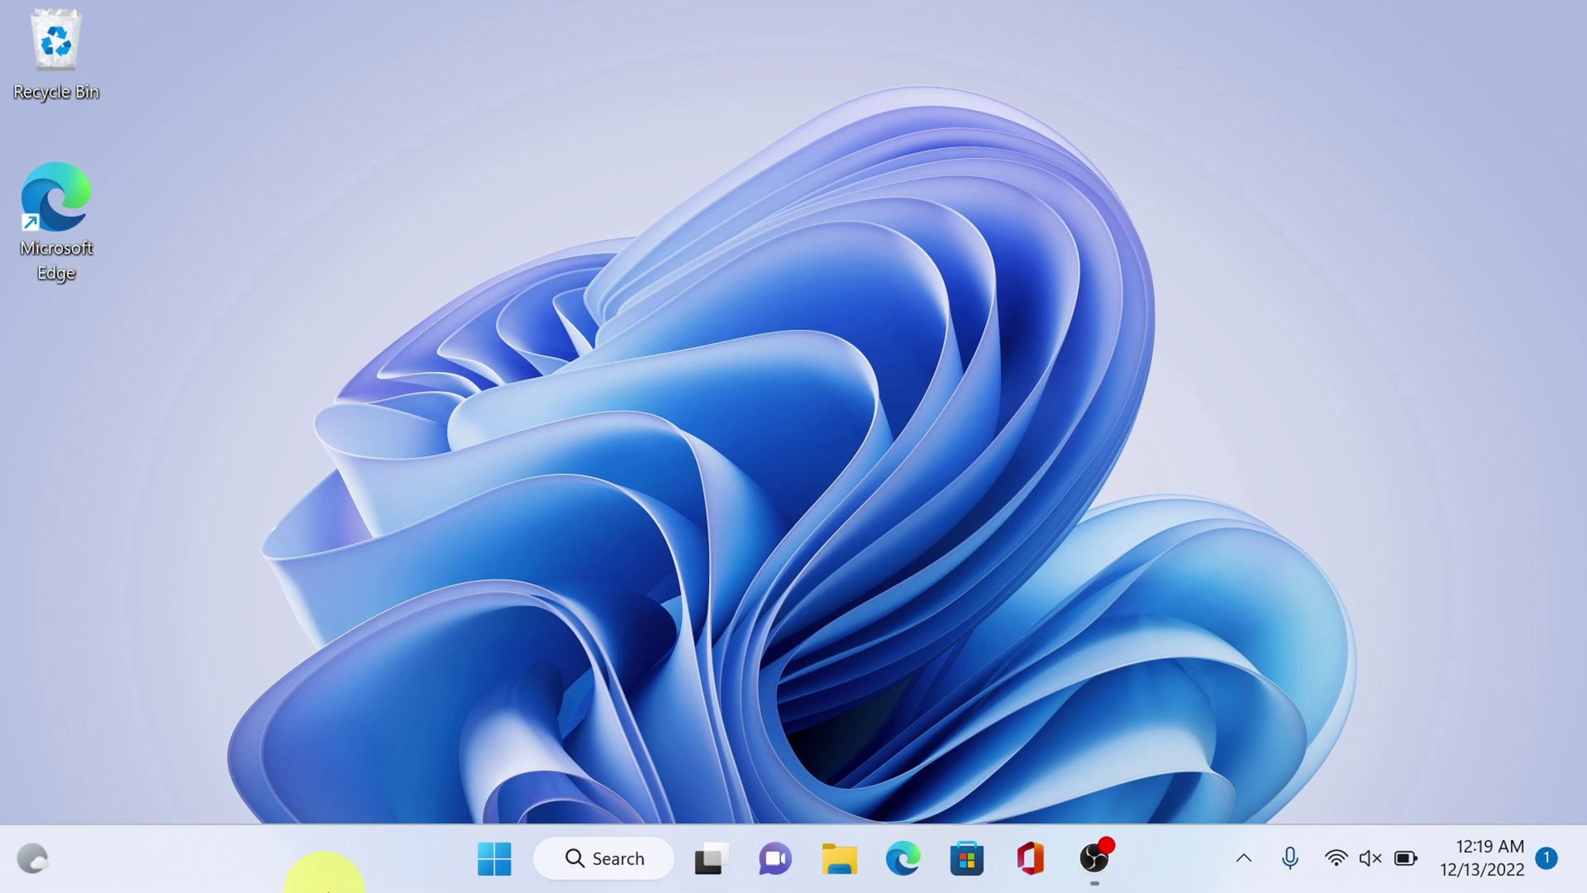
# - Check that C:\Users lists localboss beside admin and Public, then close File Explorer
pyautogui.click(500, 860)
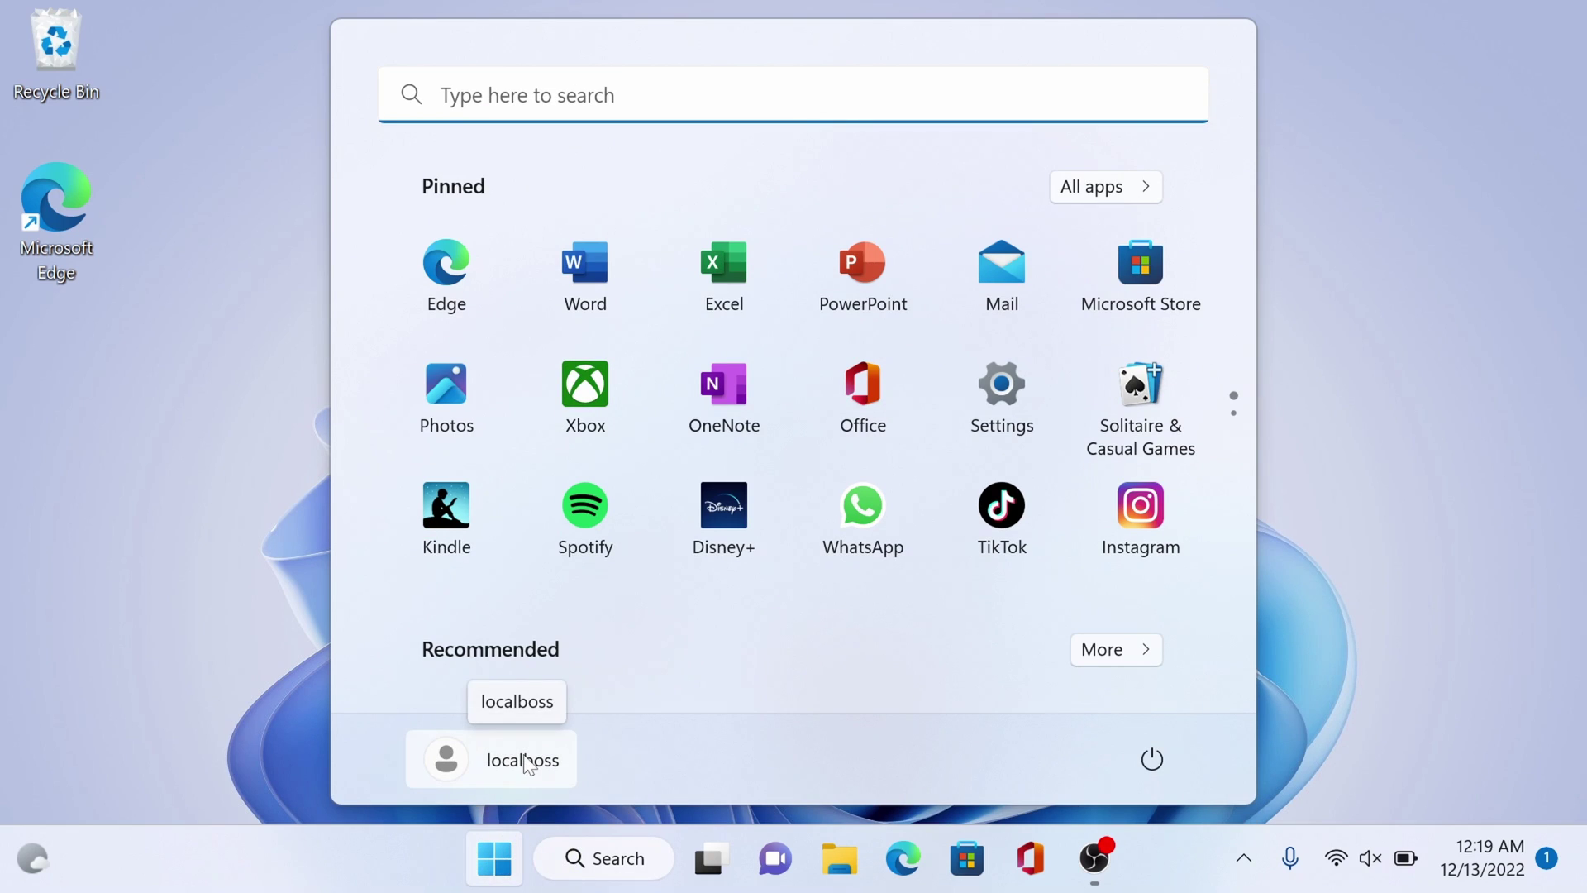
pyautogui.click(845, 864)
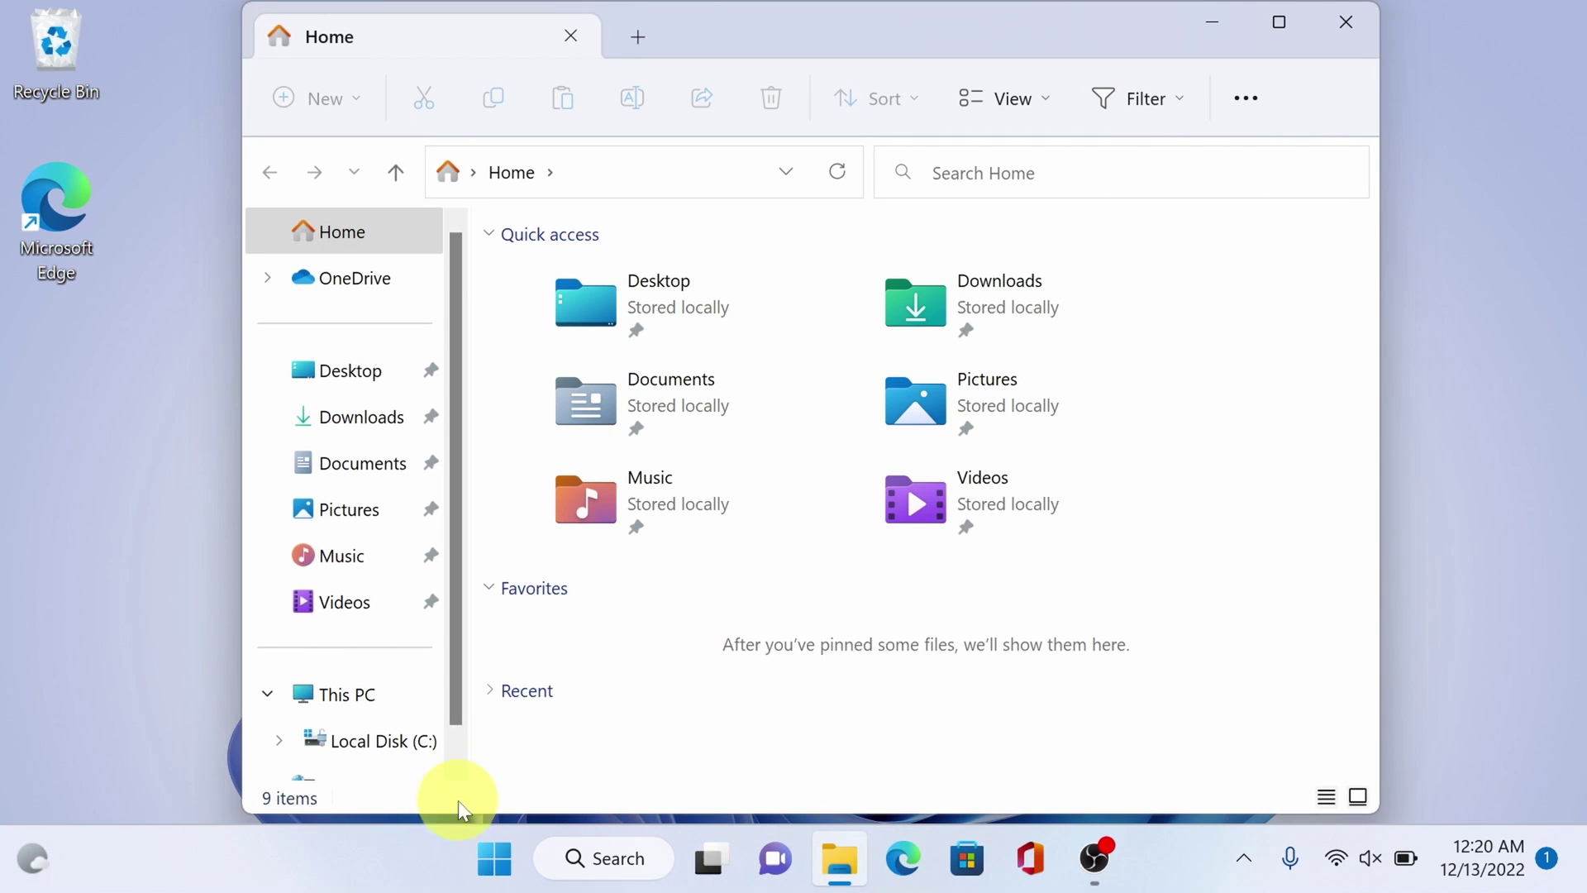
pyautogui.click(404, 739)
pyautogui.doubleClick(750, 364)
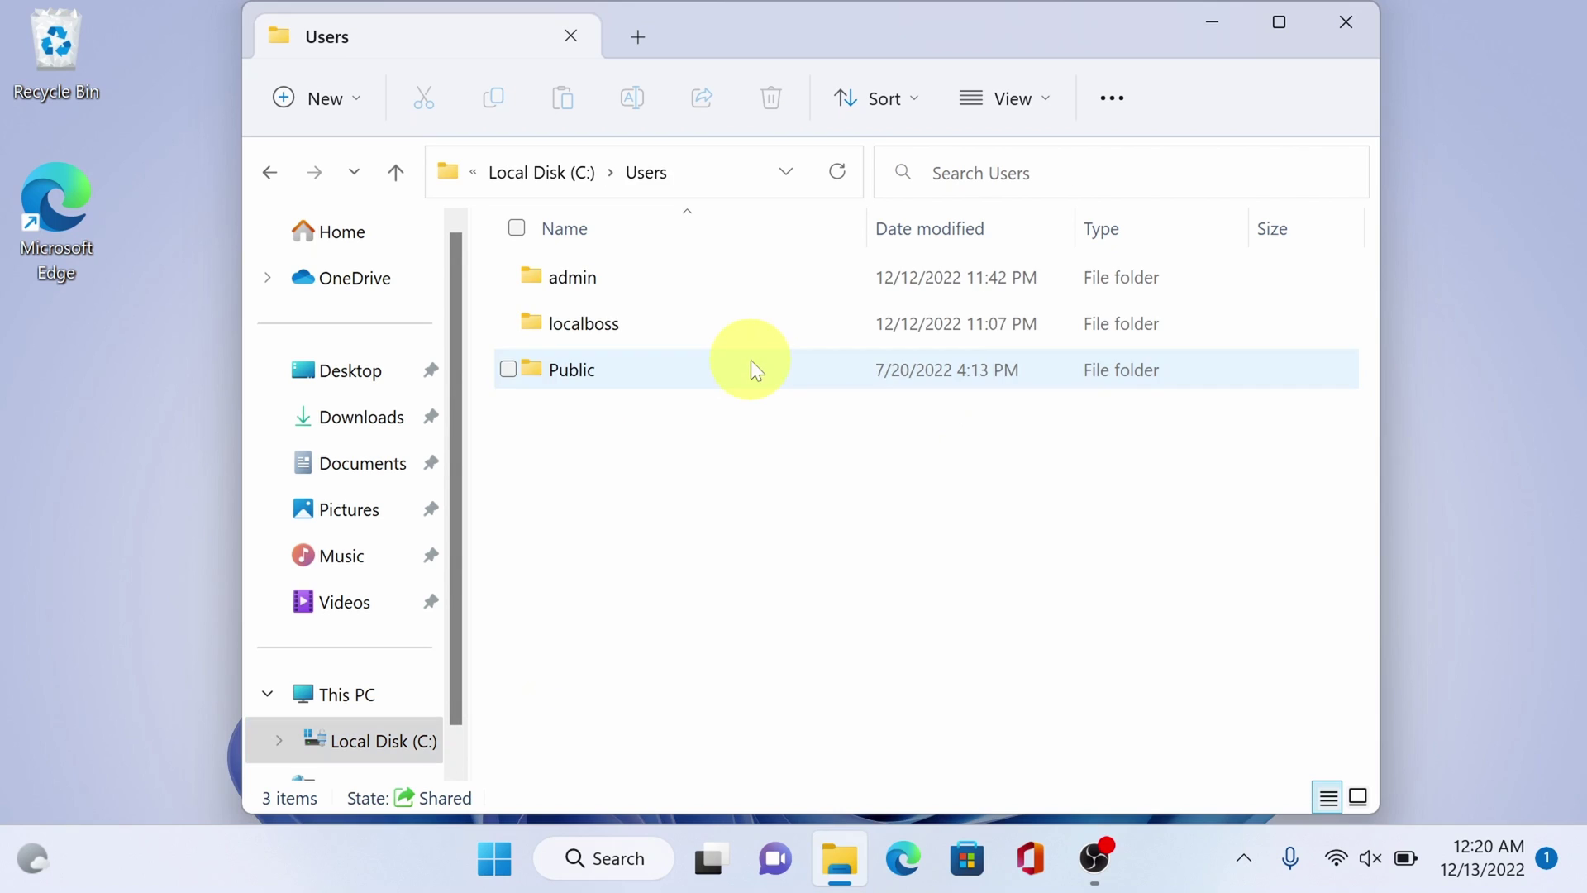
pyautogui.click(698, 321)
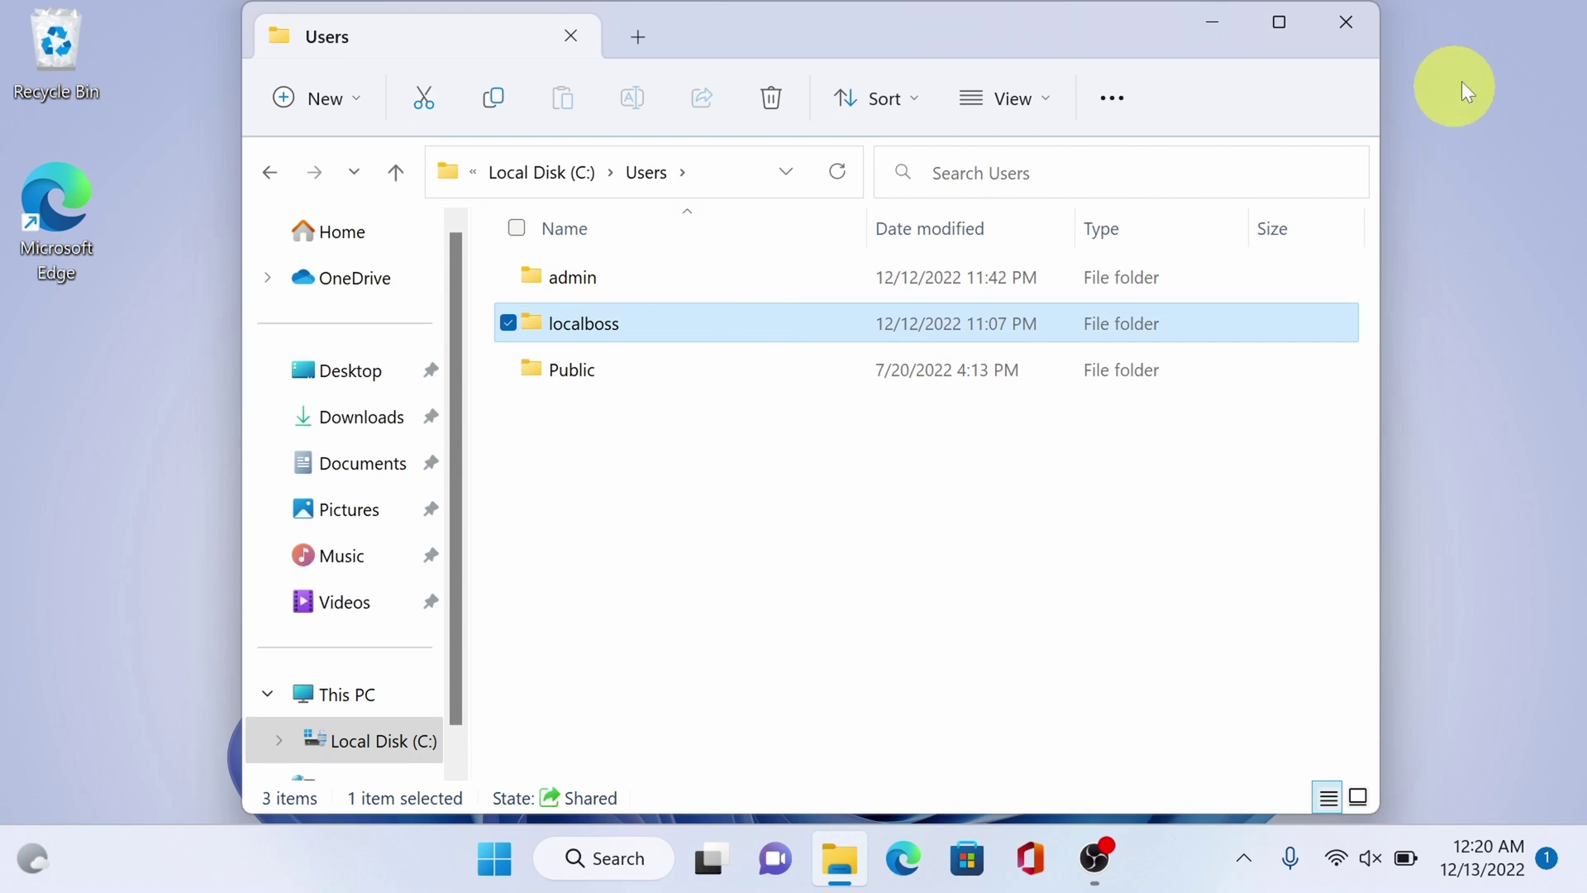
pyautogui.click(1286, 22)
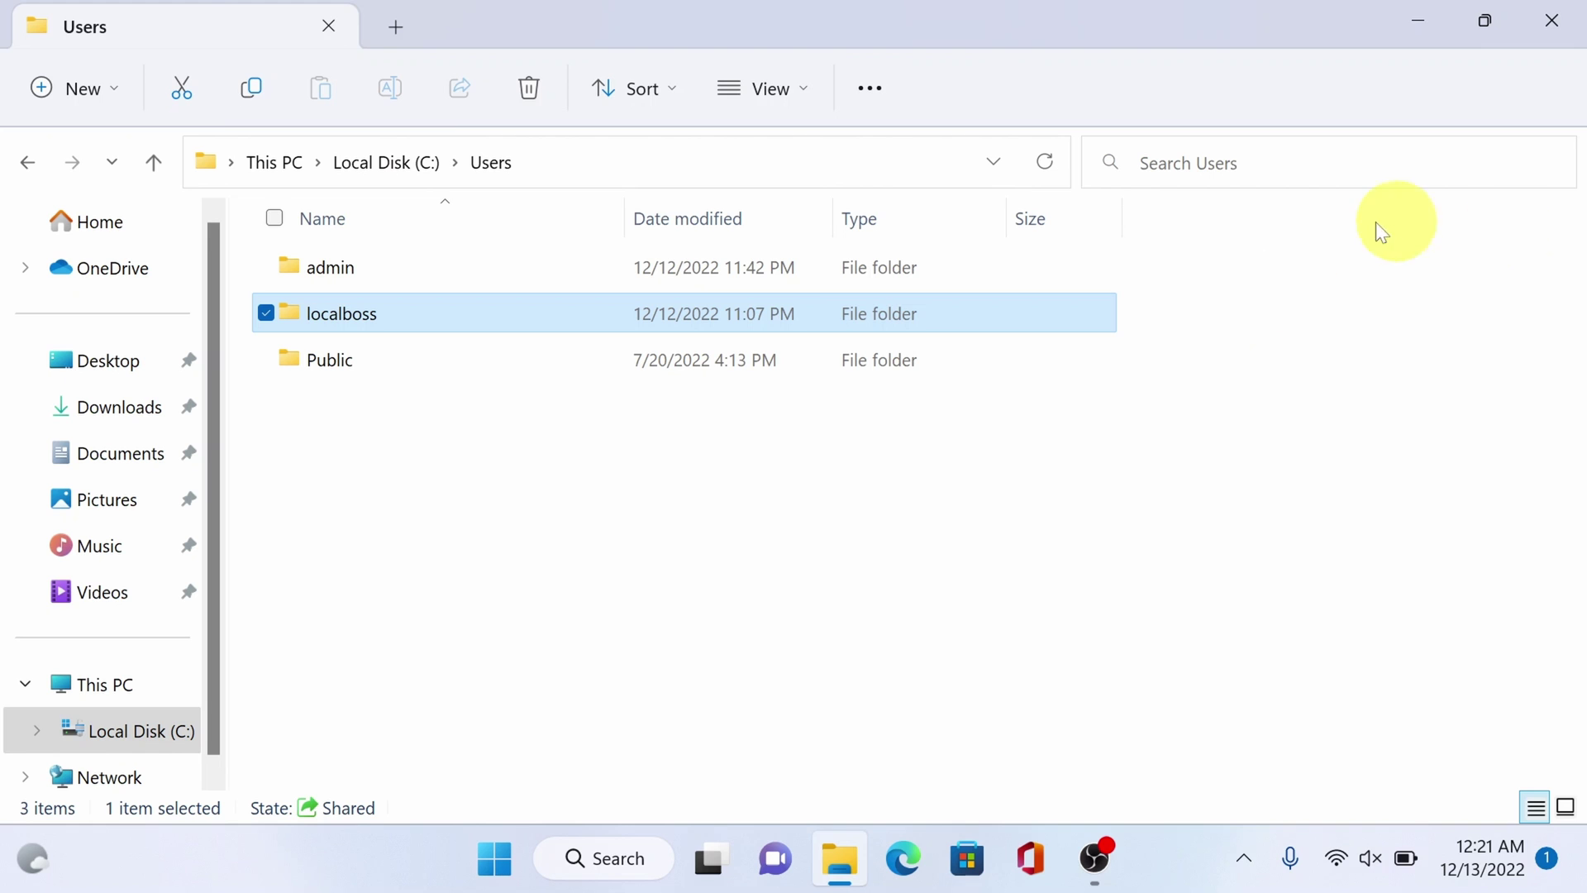
pyautogui.click(1552, 20)
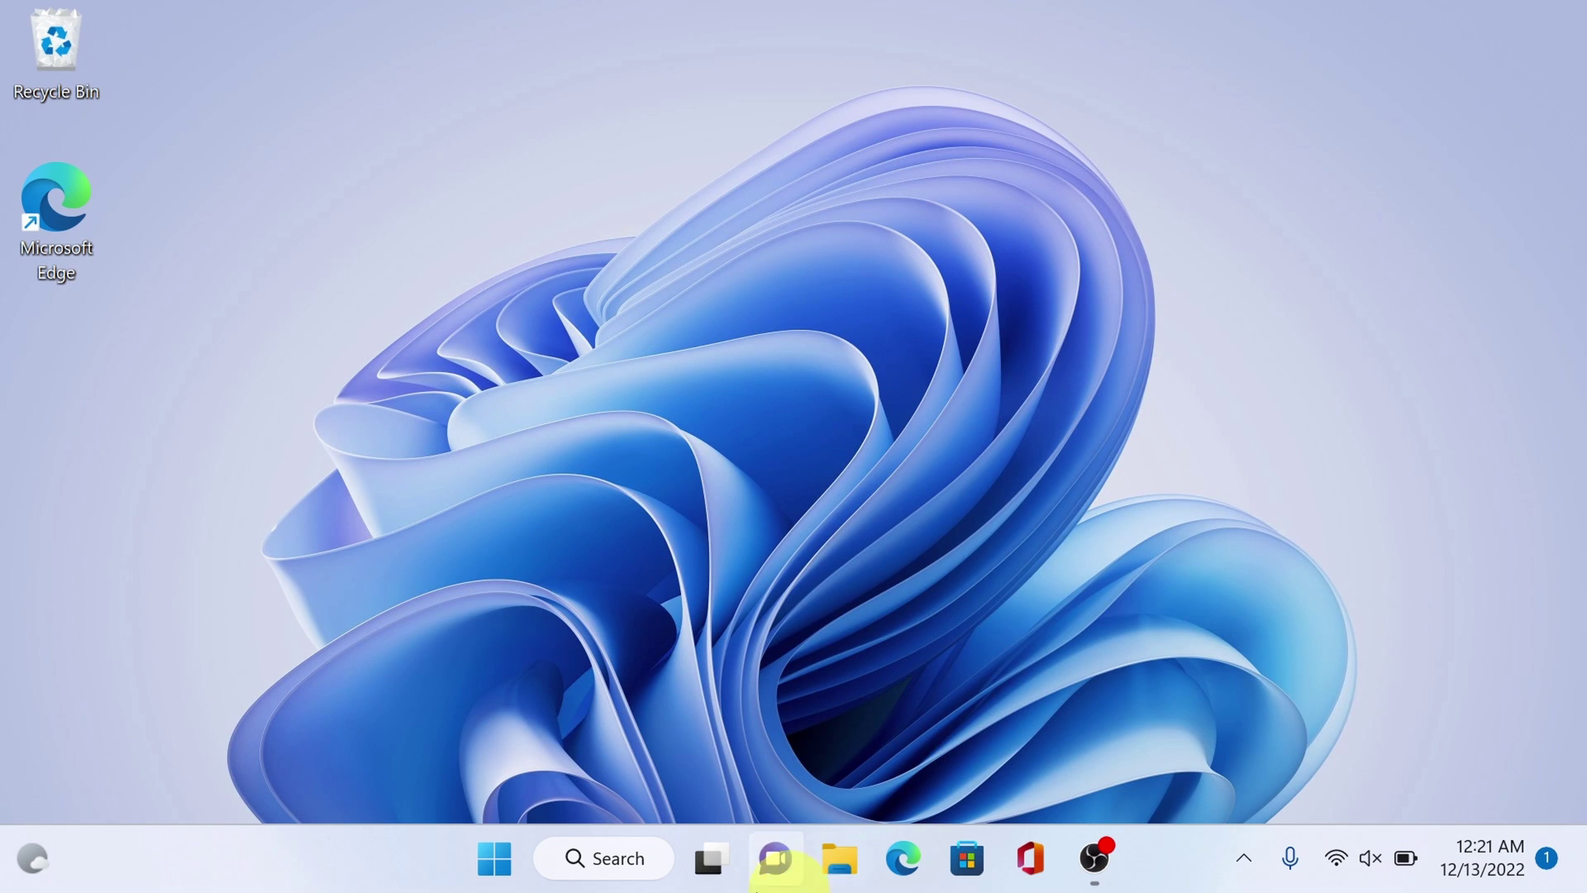
pyautogui.click(489, 860)
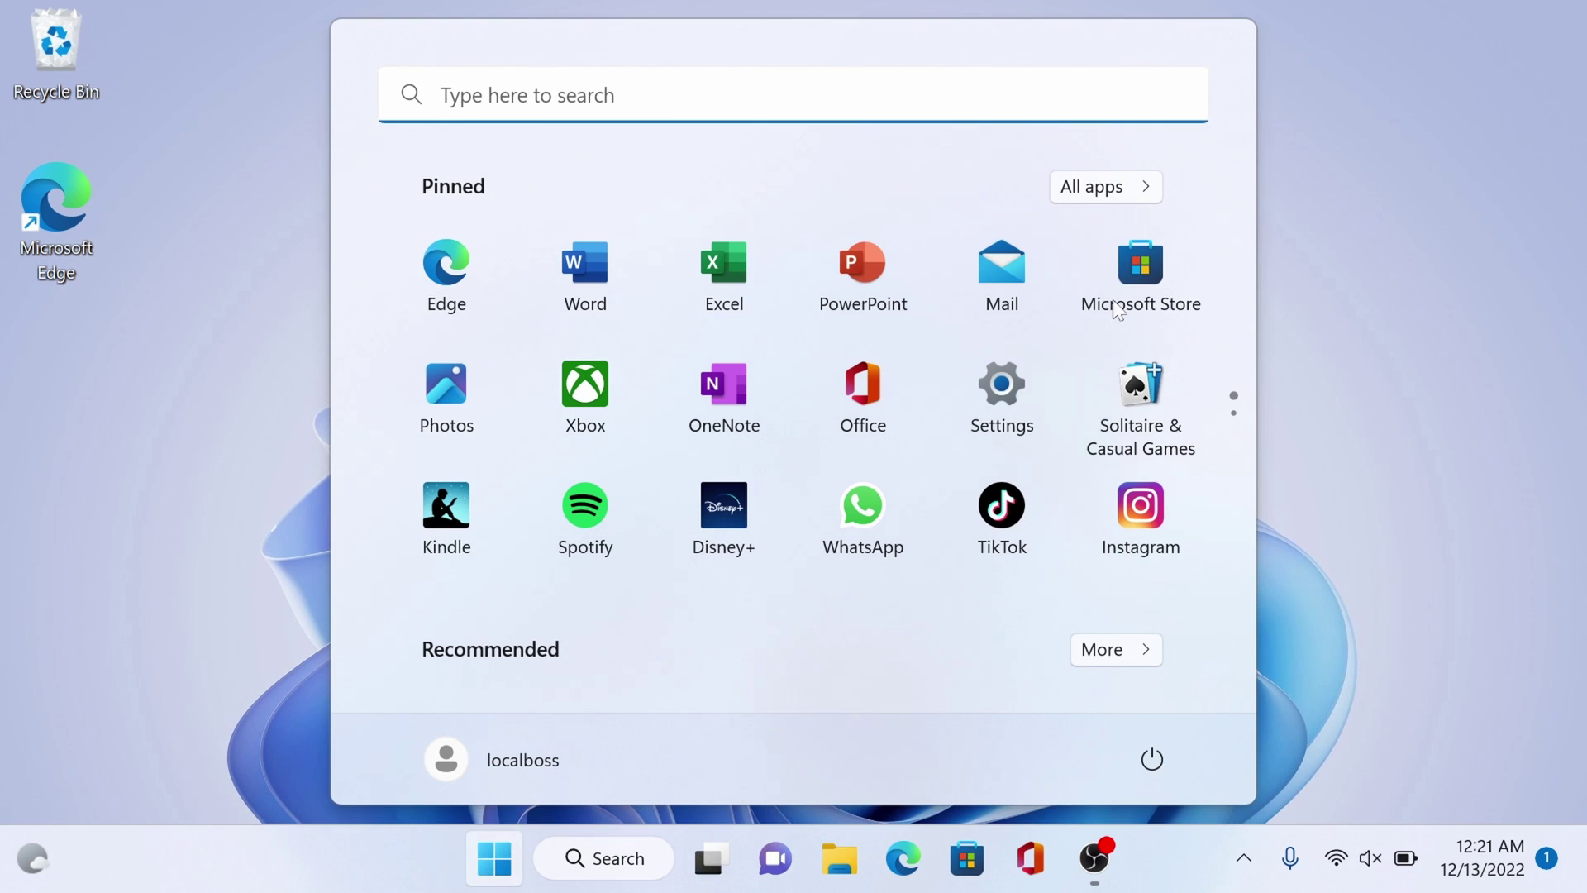
pyautogui.click(1025, 420)
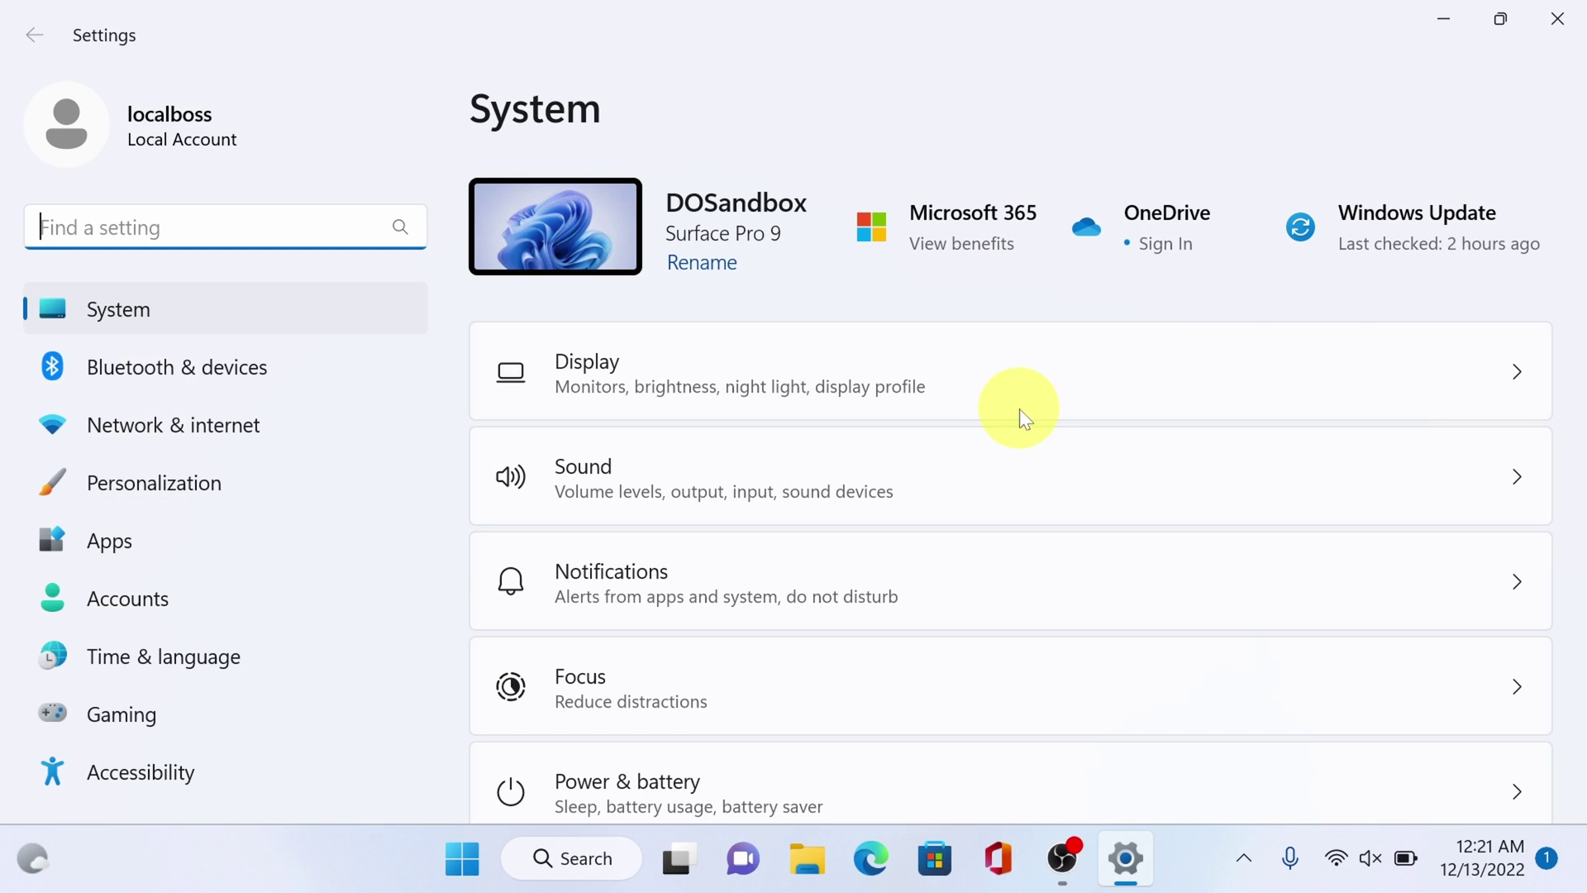
pyautogui.click(118, 612)
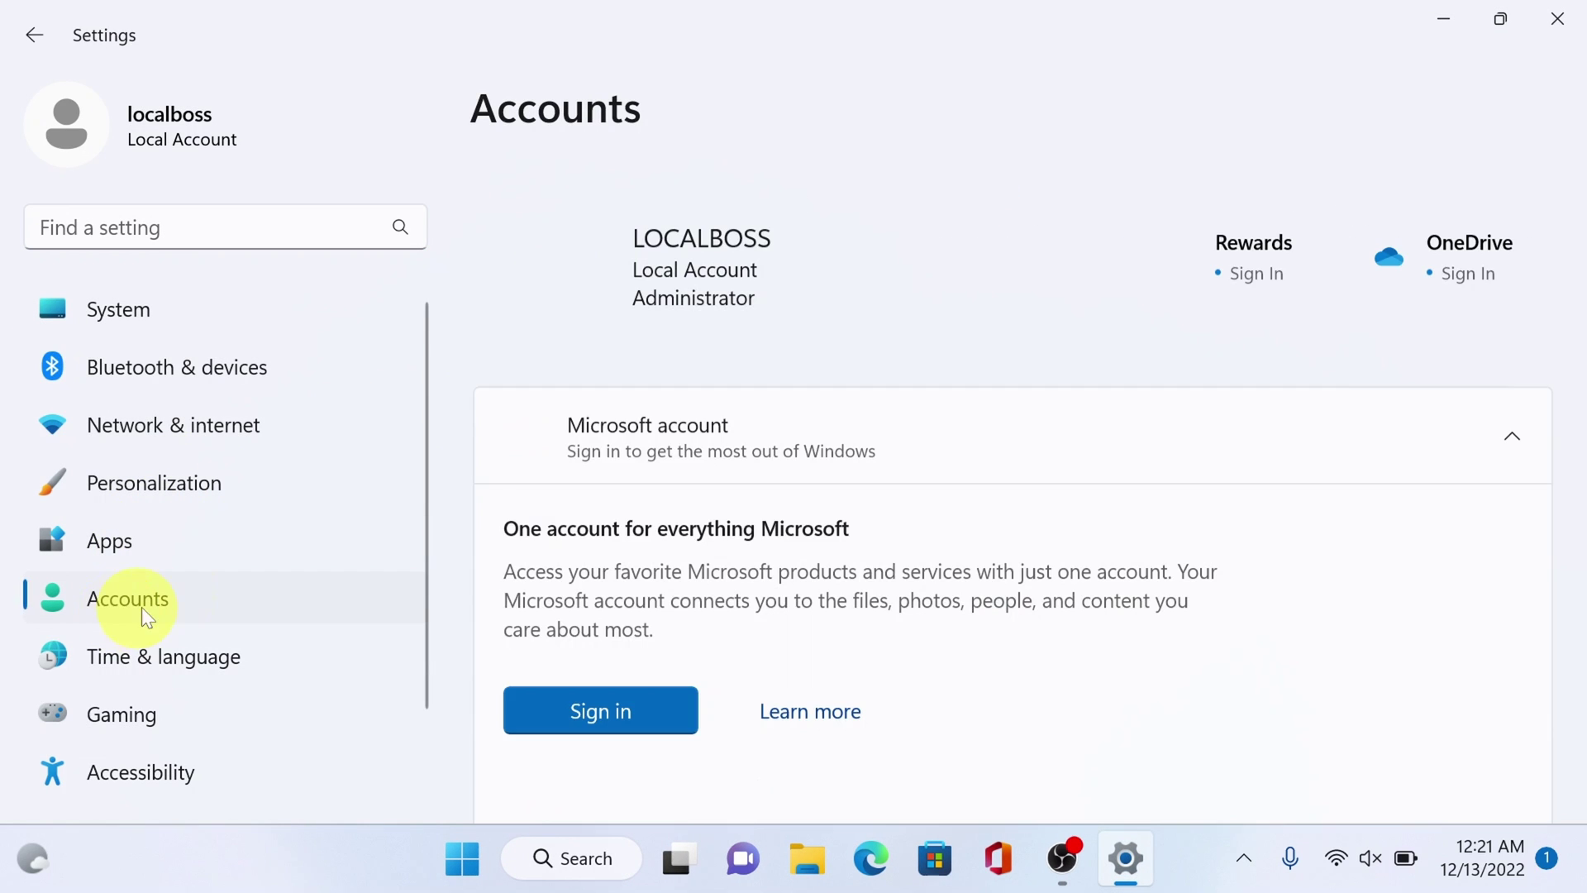
pyautogui.scroll(-10, 959, 473)
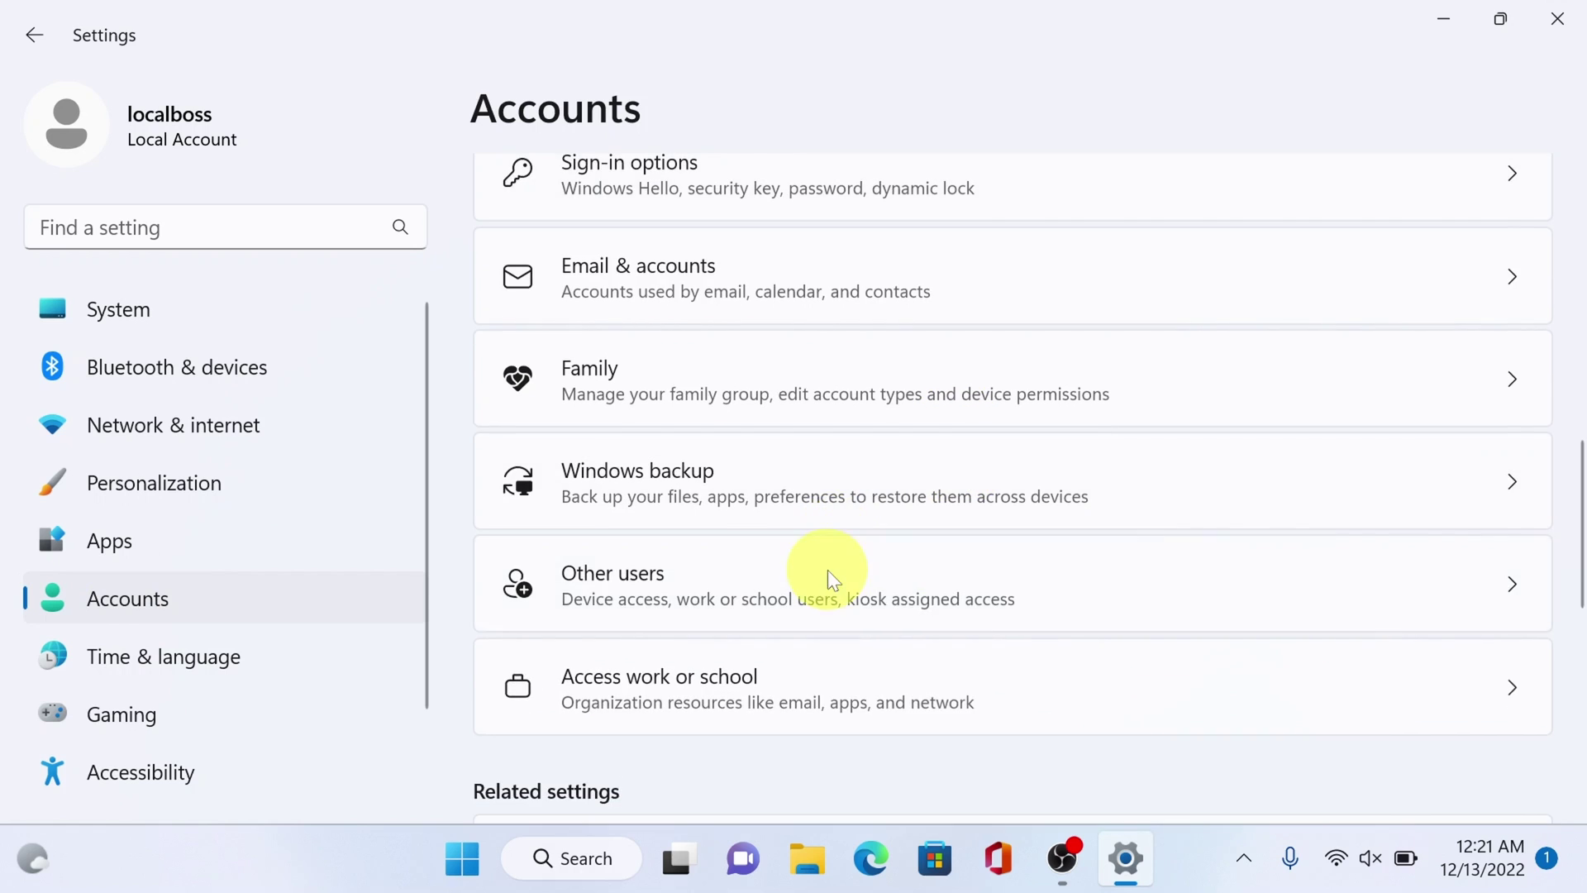
pyautogui.click(828, 572)
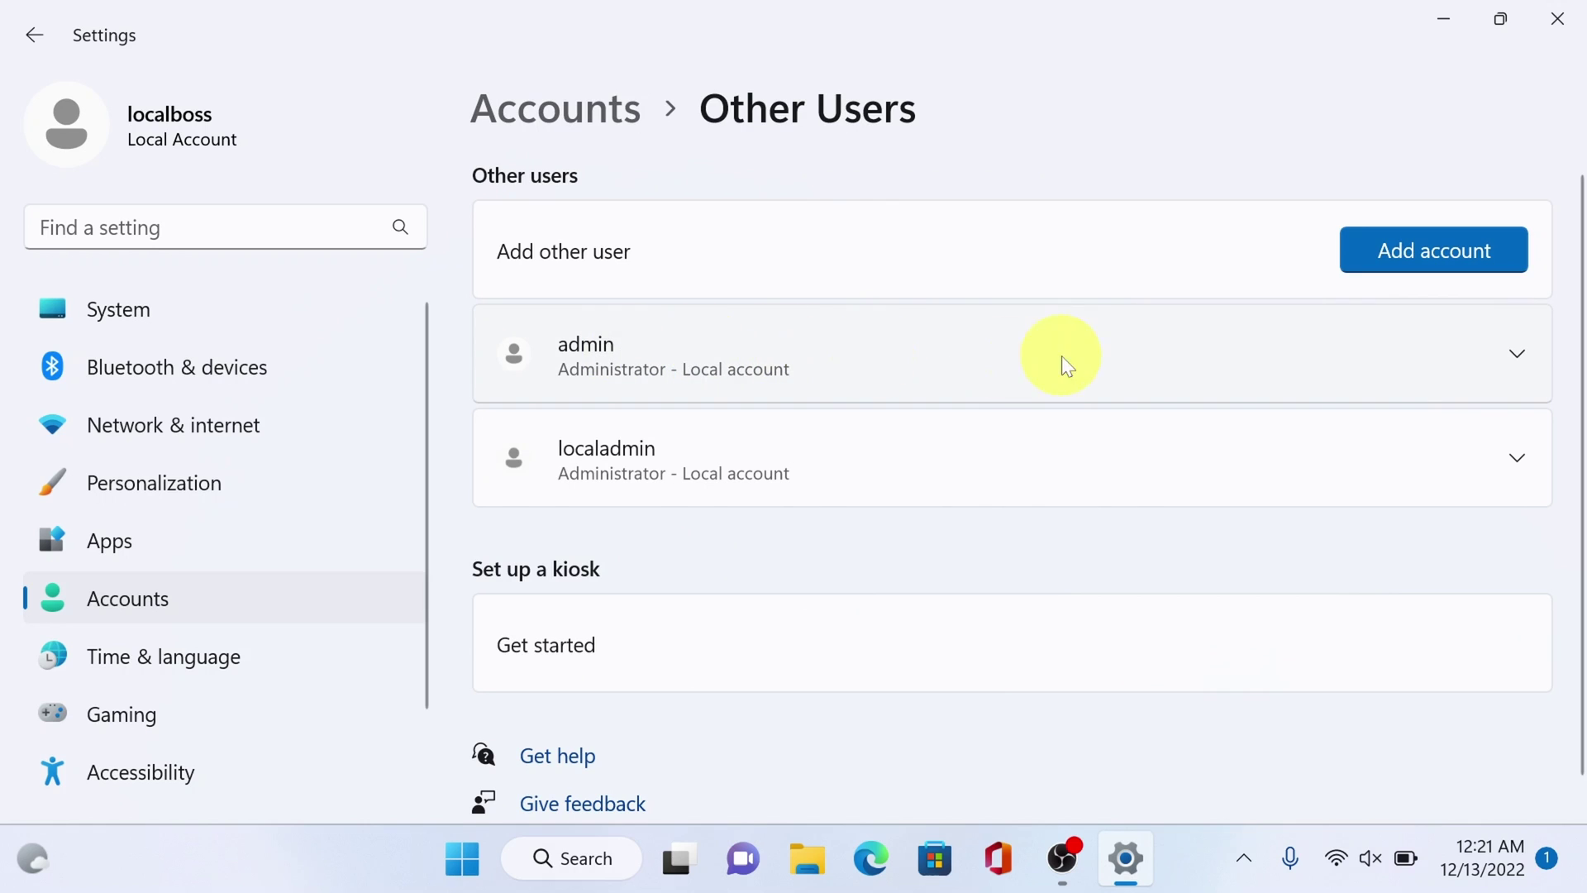
pyautogui.click(1524, 350)
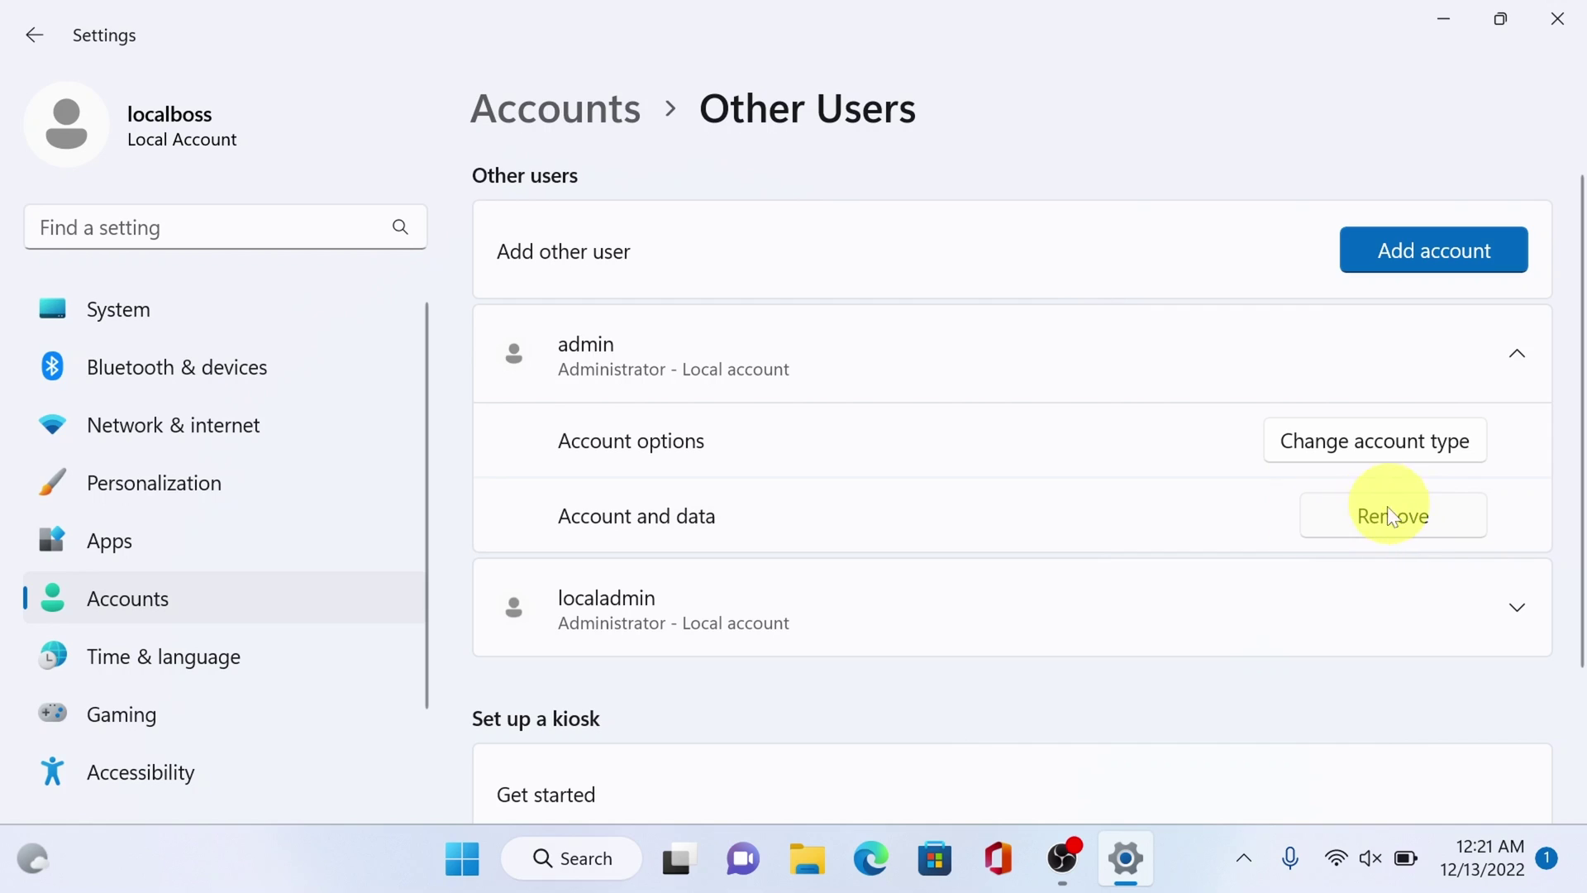
pyautogui.click(1557, 18)
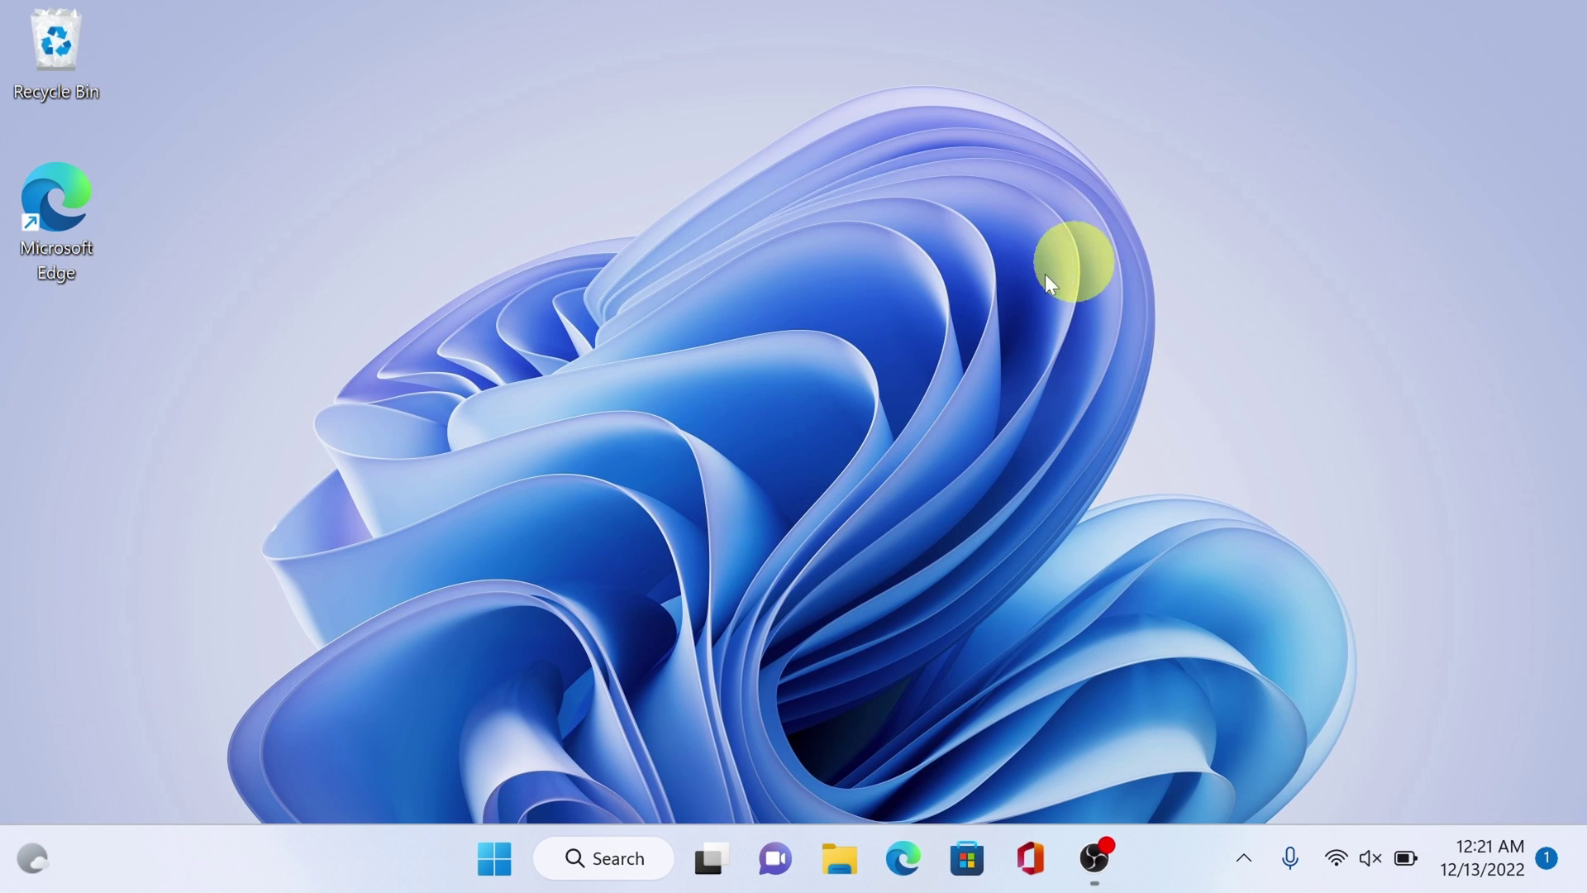